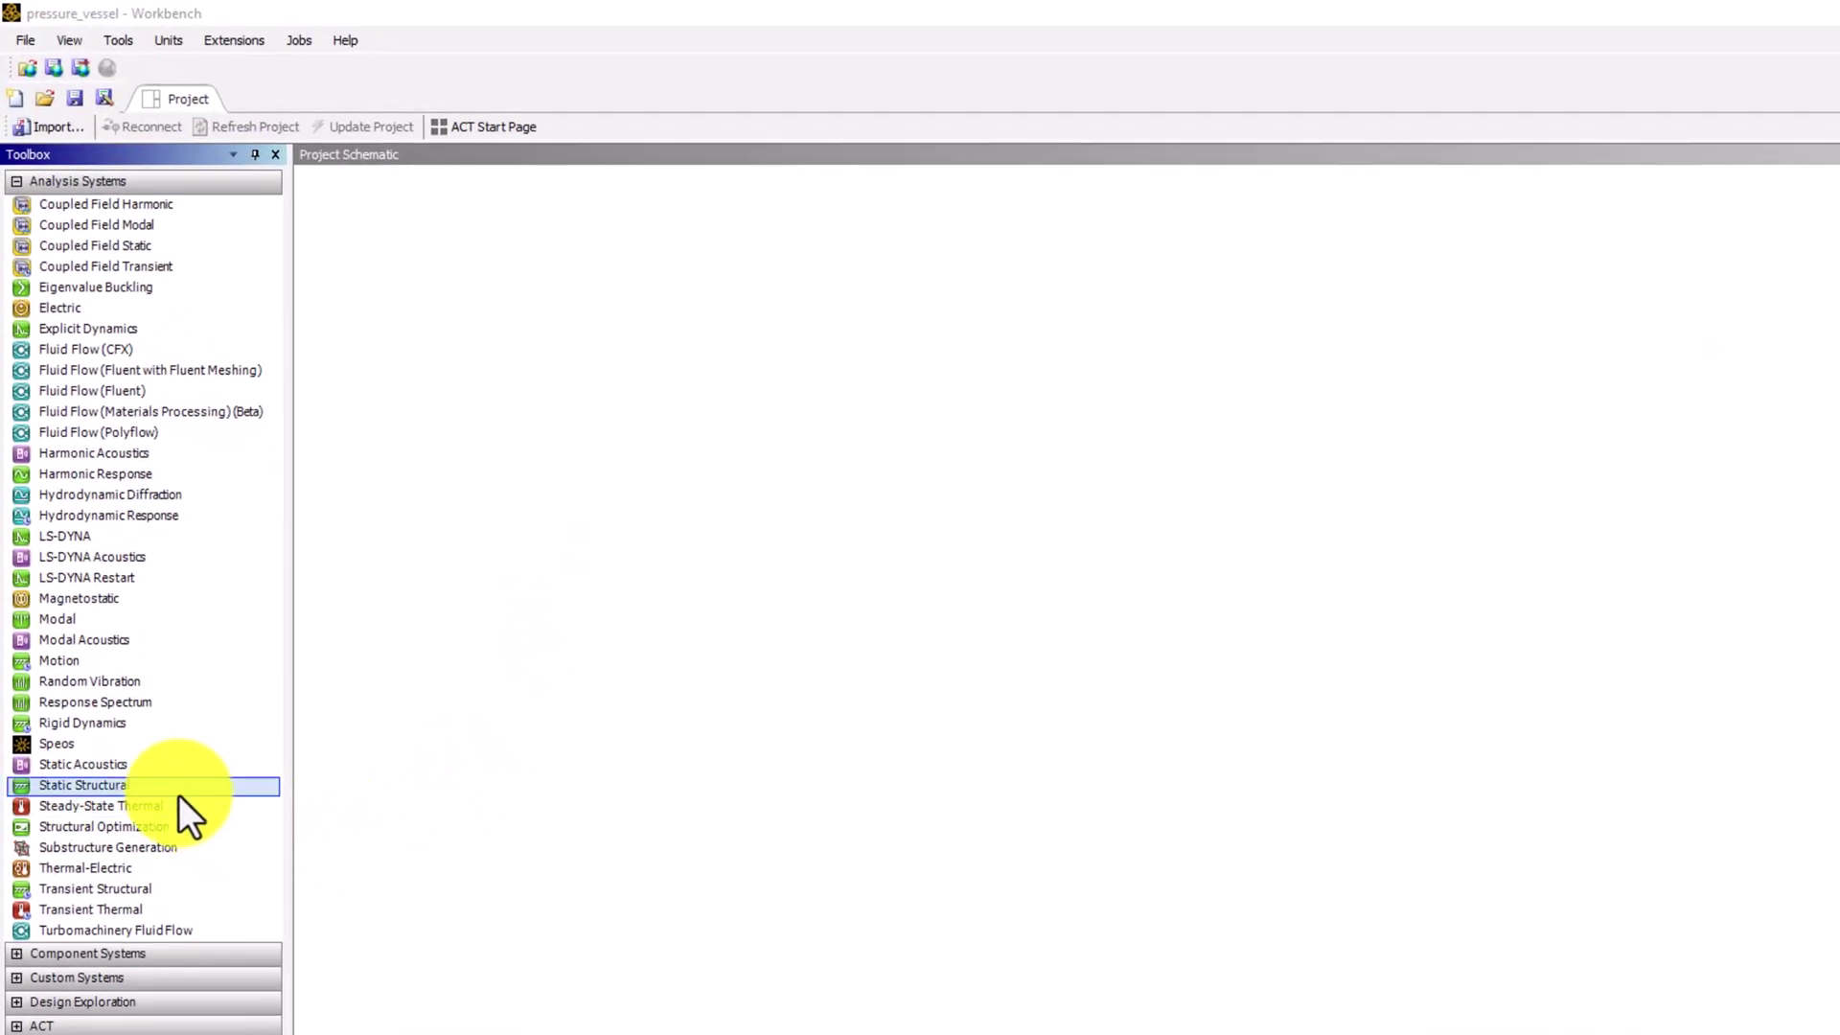
Step: Add a Static Structural analysis system to the project schematic and name it Pressure Vessel
drag(165, 786, 487, 278)
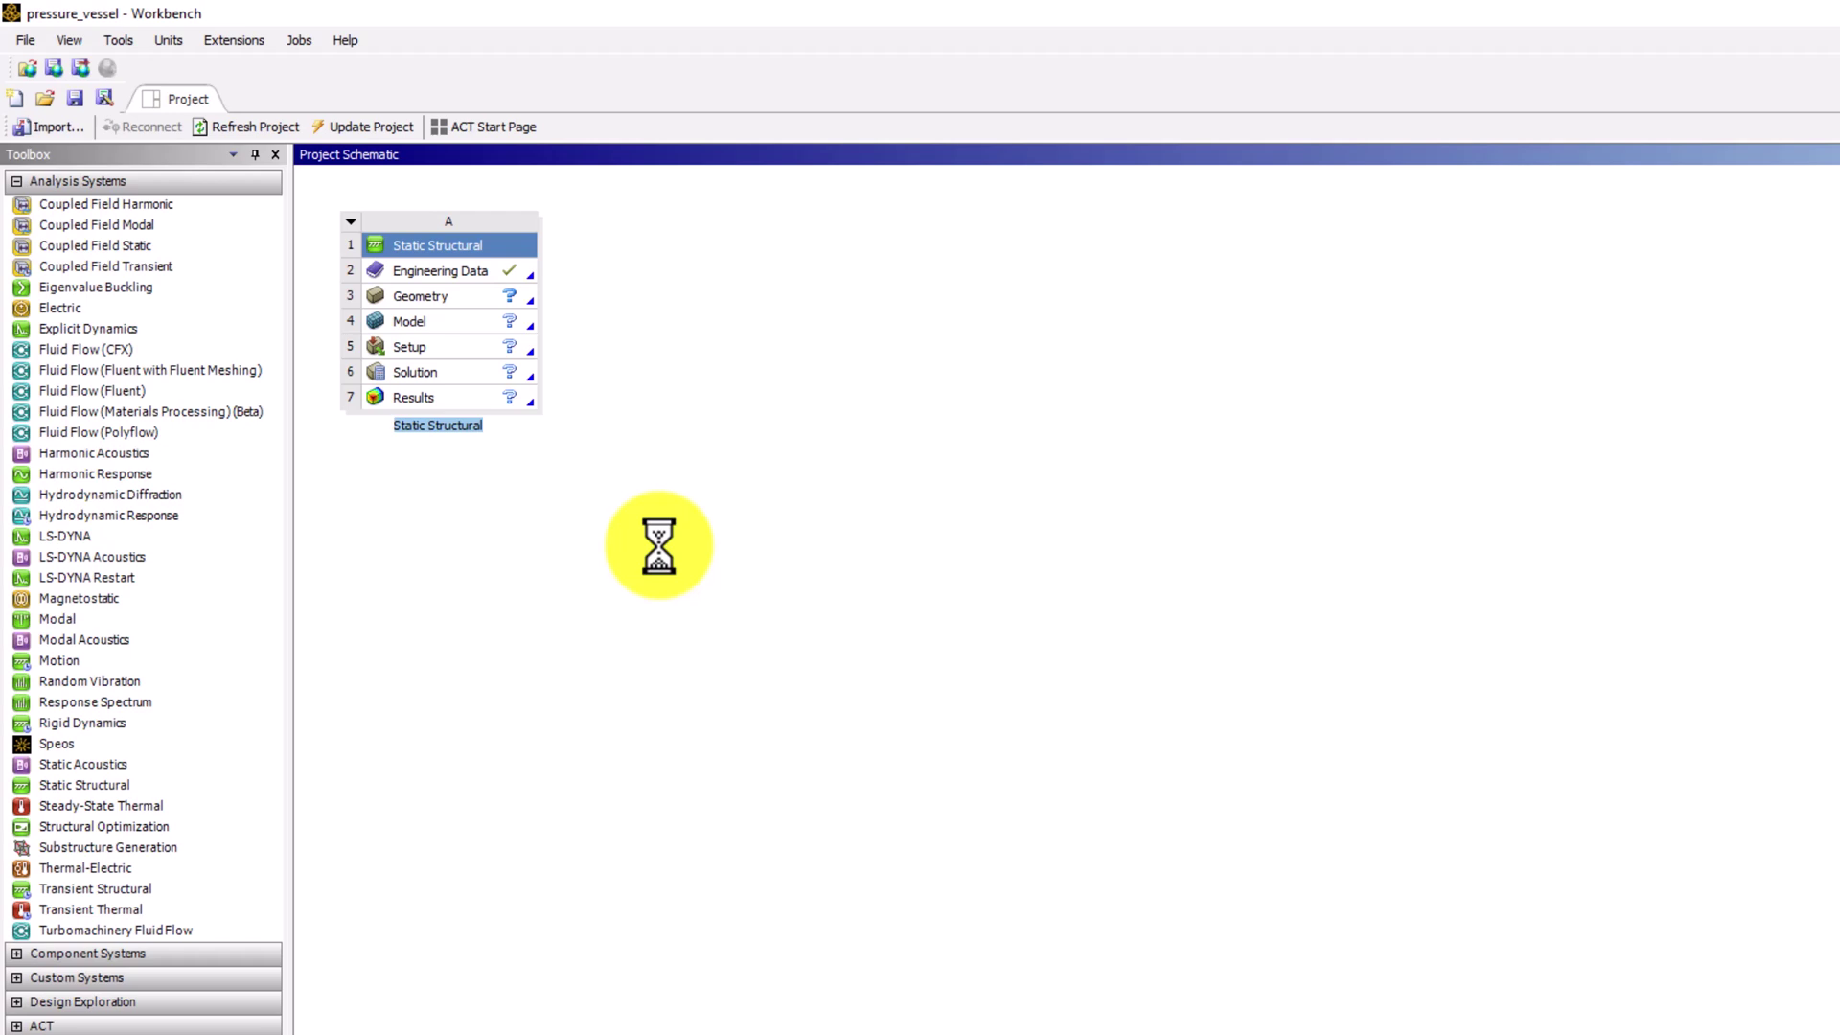
text(Pressure VEs)
key(BackSpace)
key(BackSpace)
text(essel)
key(Return)
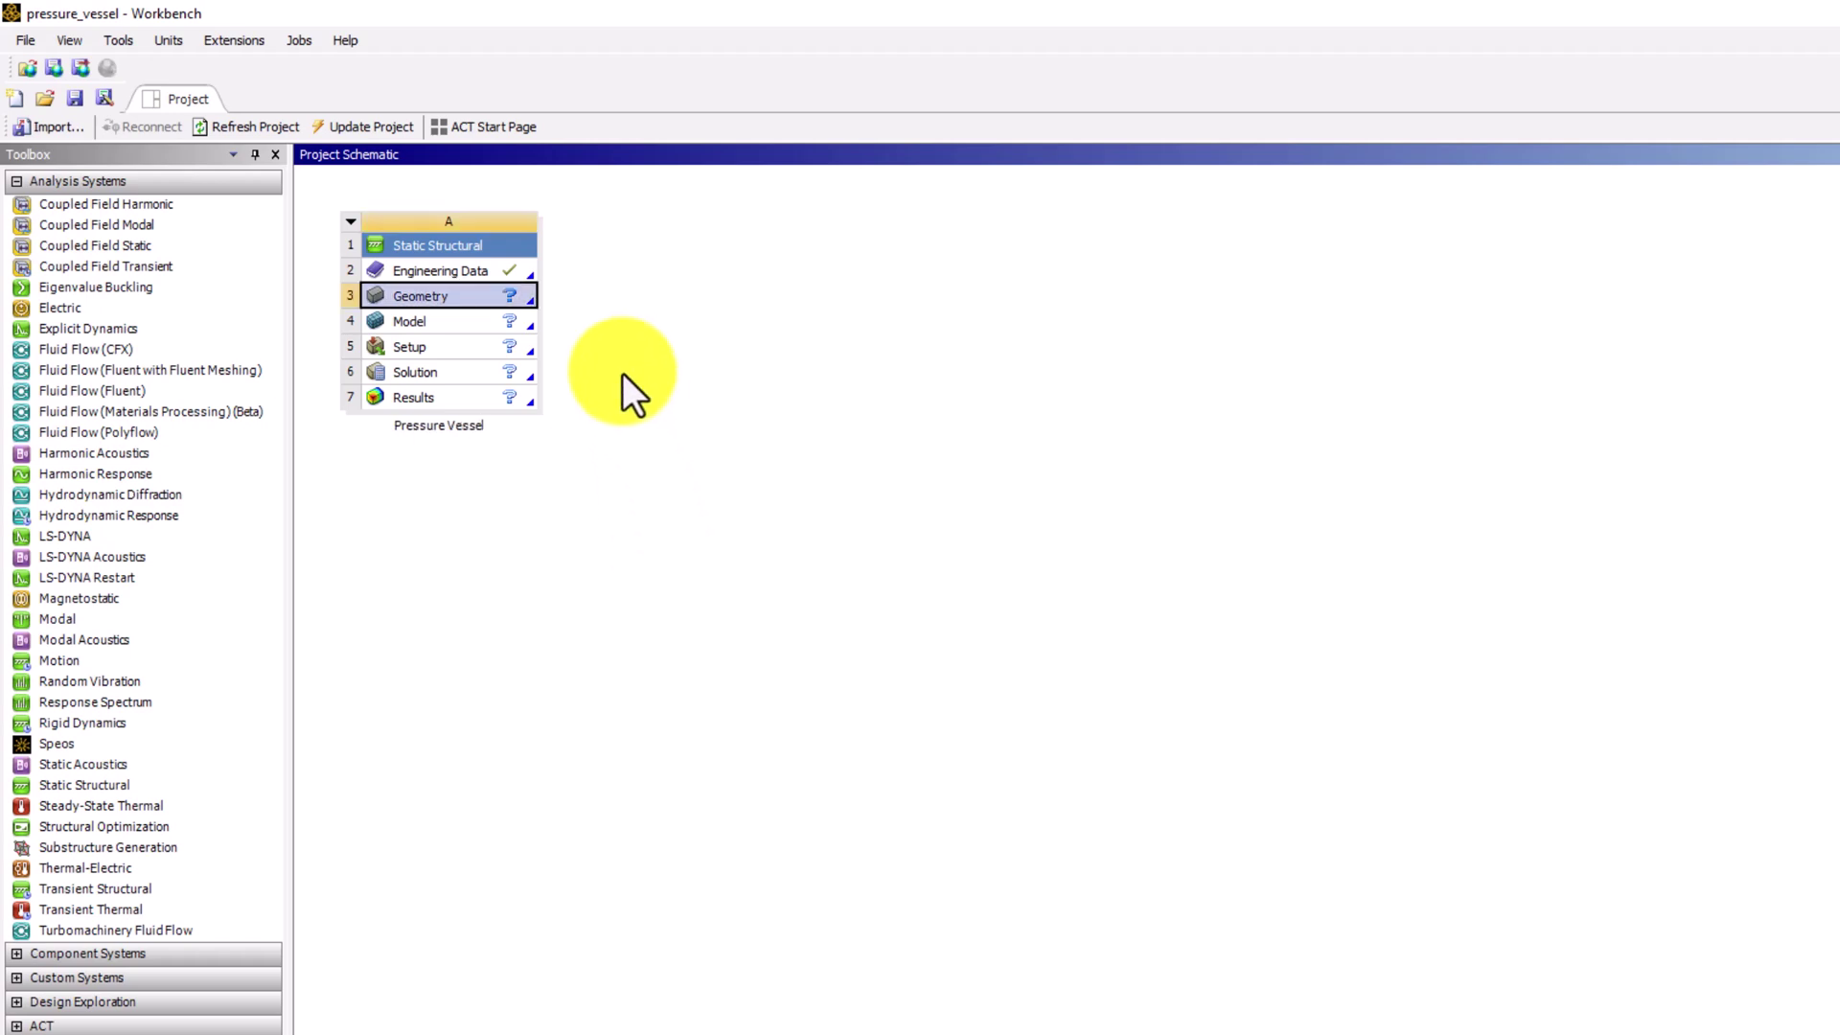
Step: Show the properties of the Geometry cell and set its Analysis Type to 2D
right_click(502, 293)
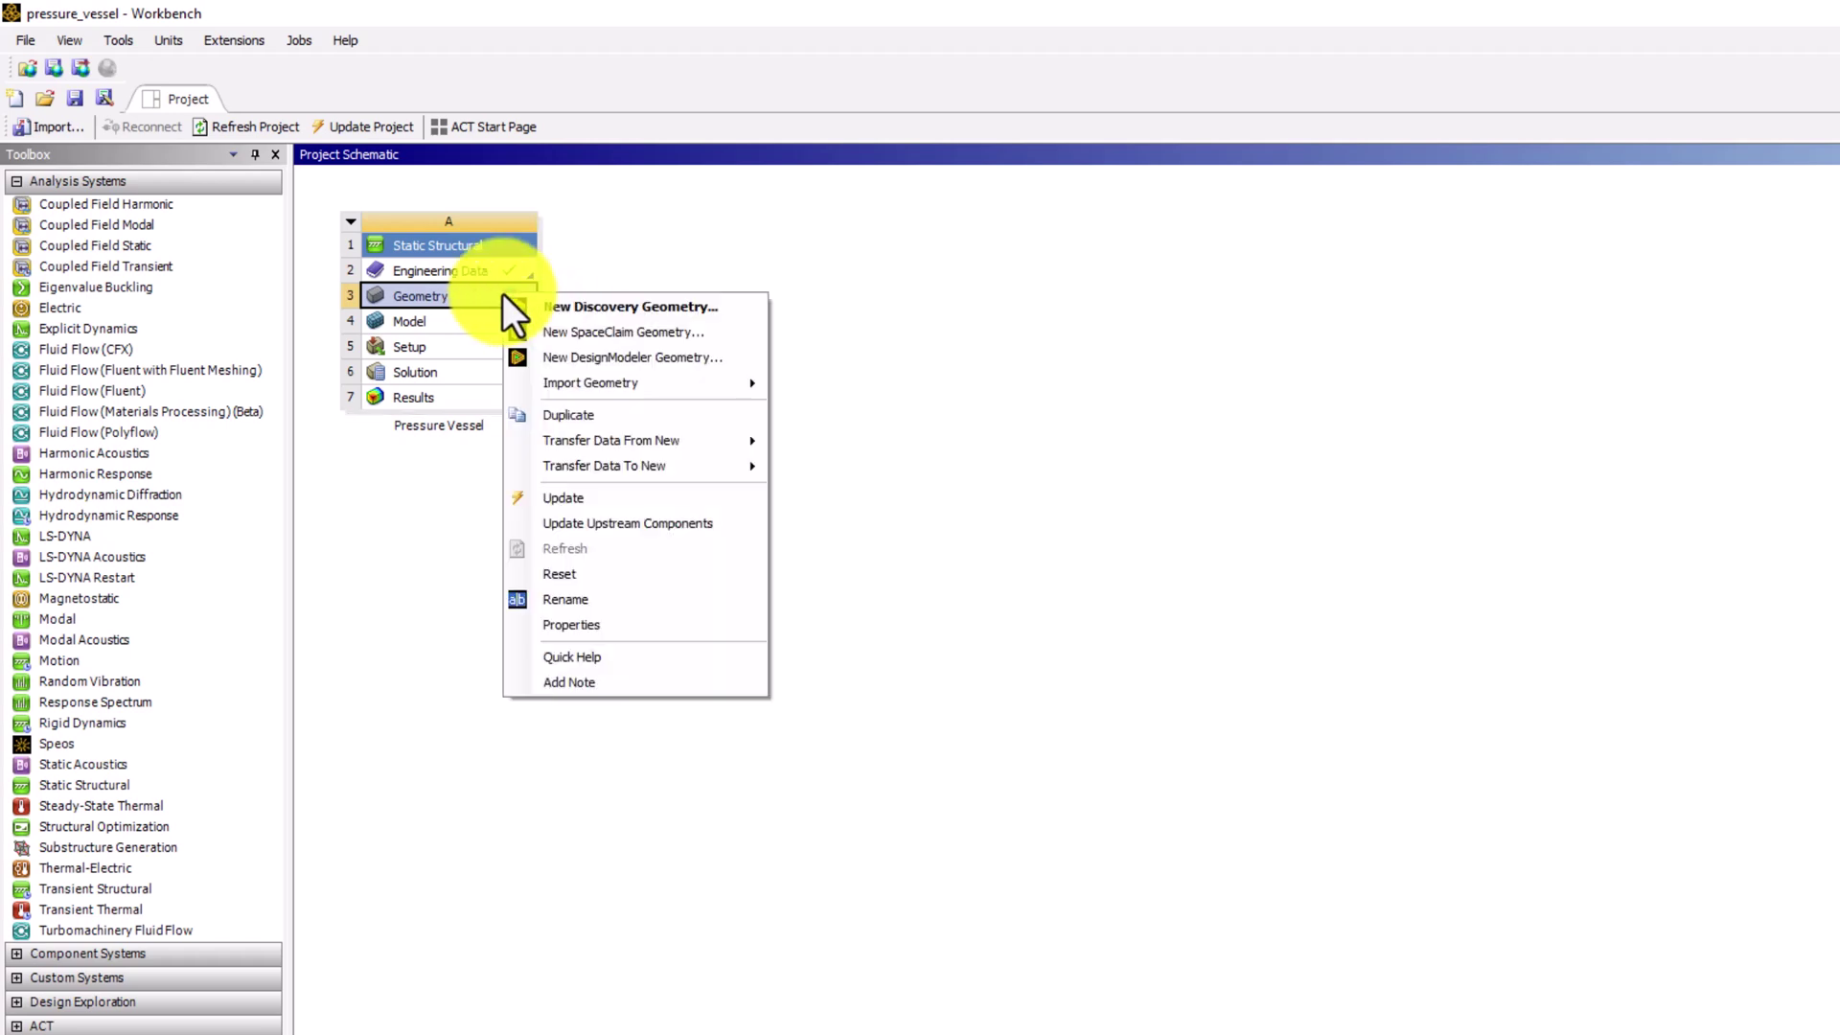
click(653, 628)
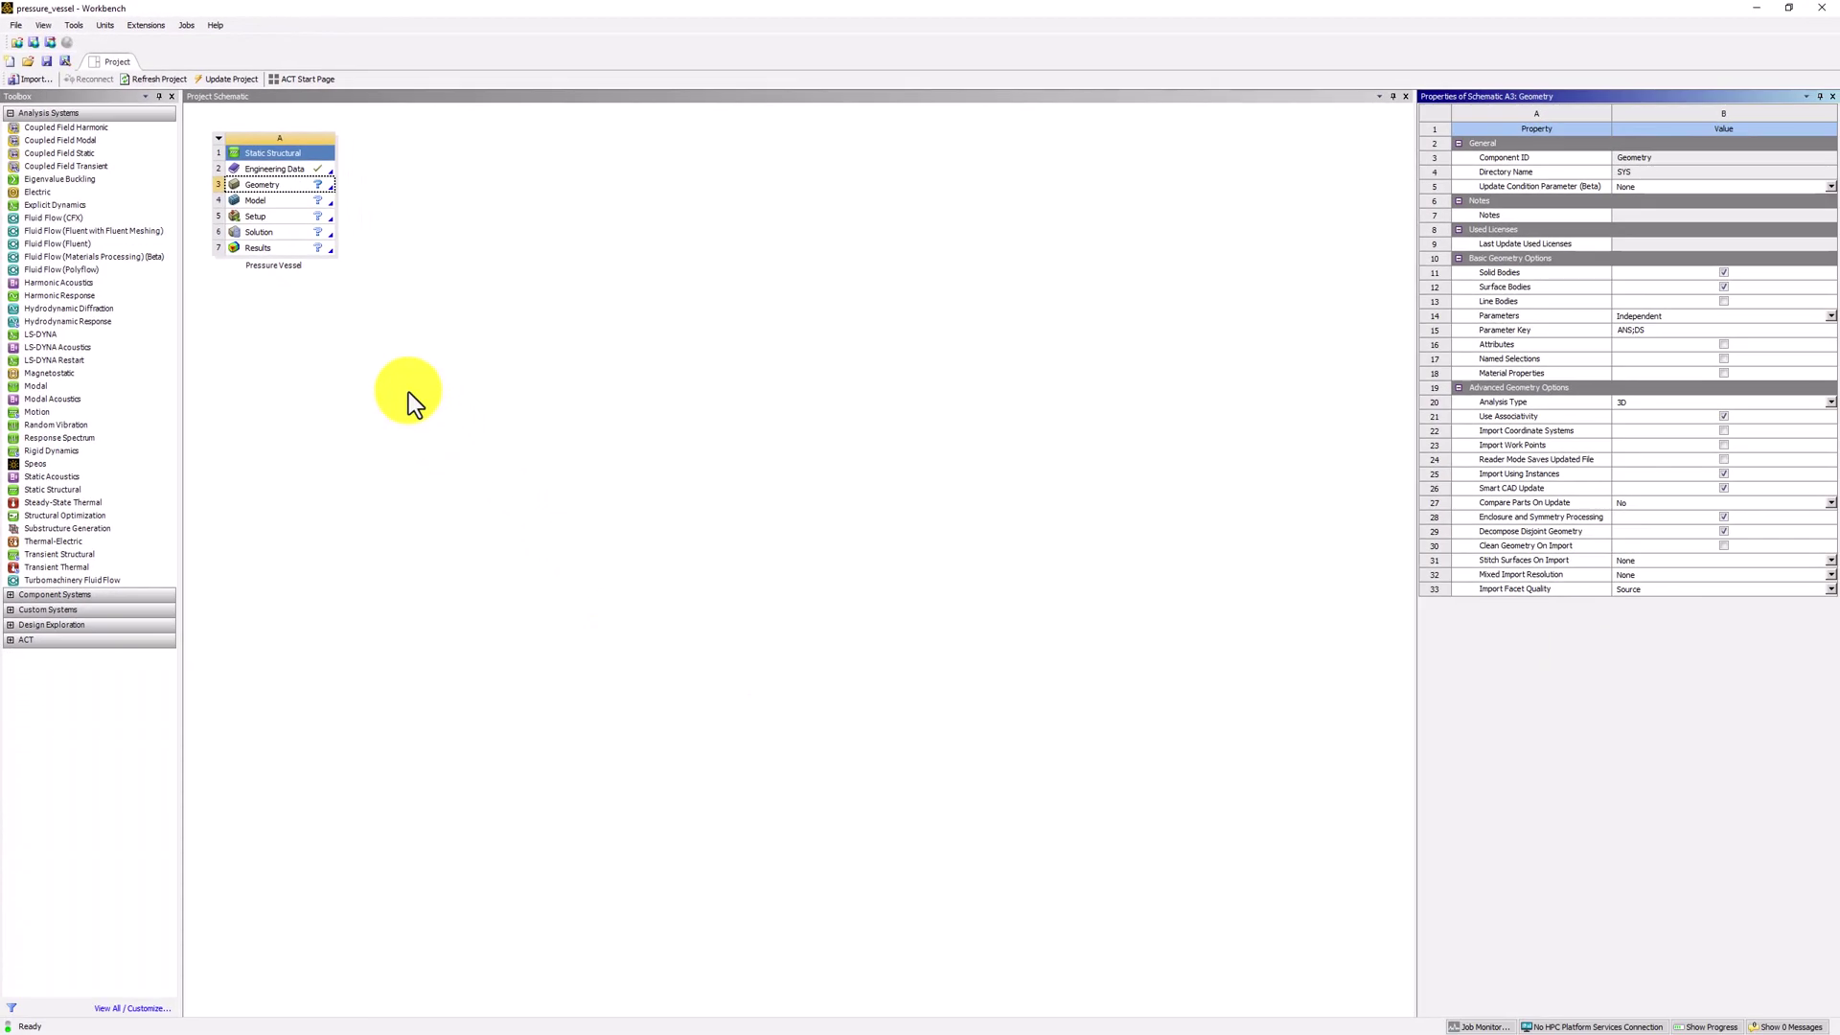
click(1576, 405)
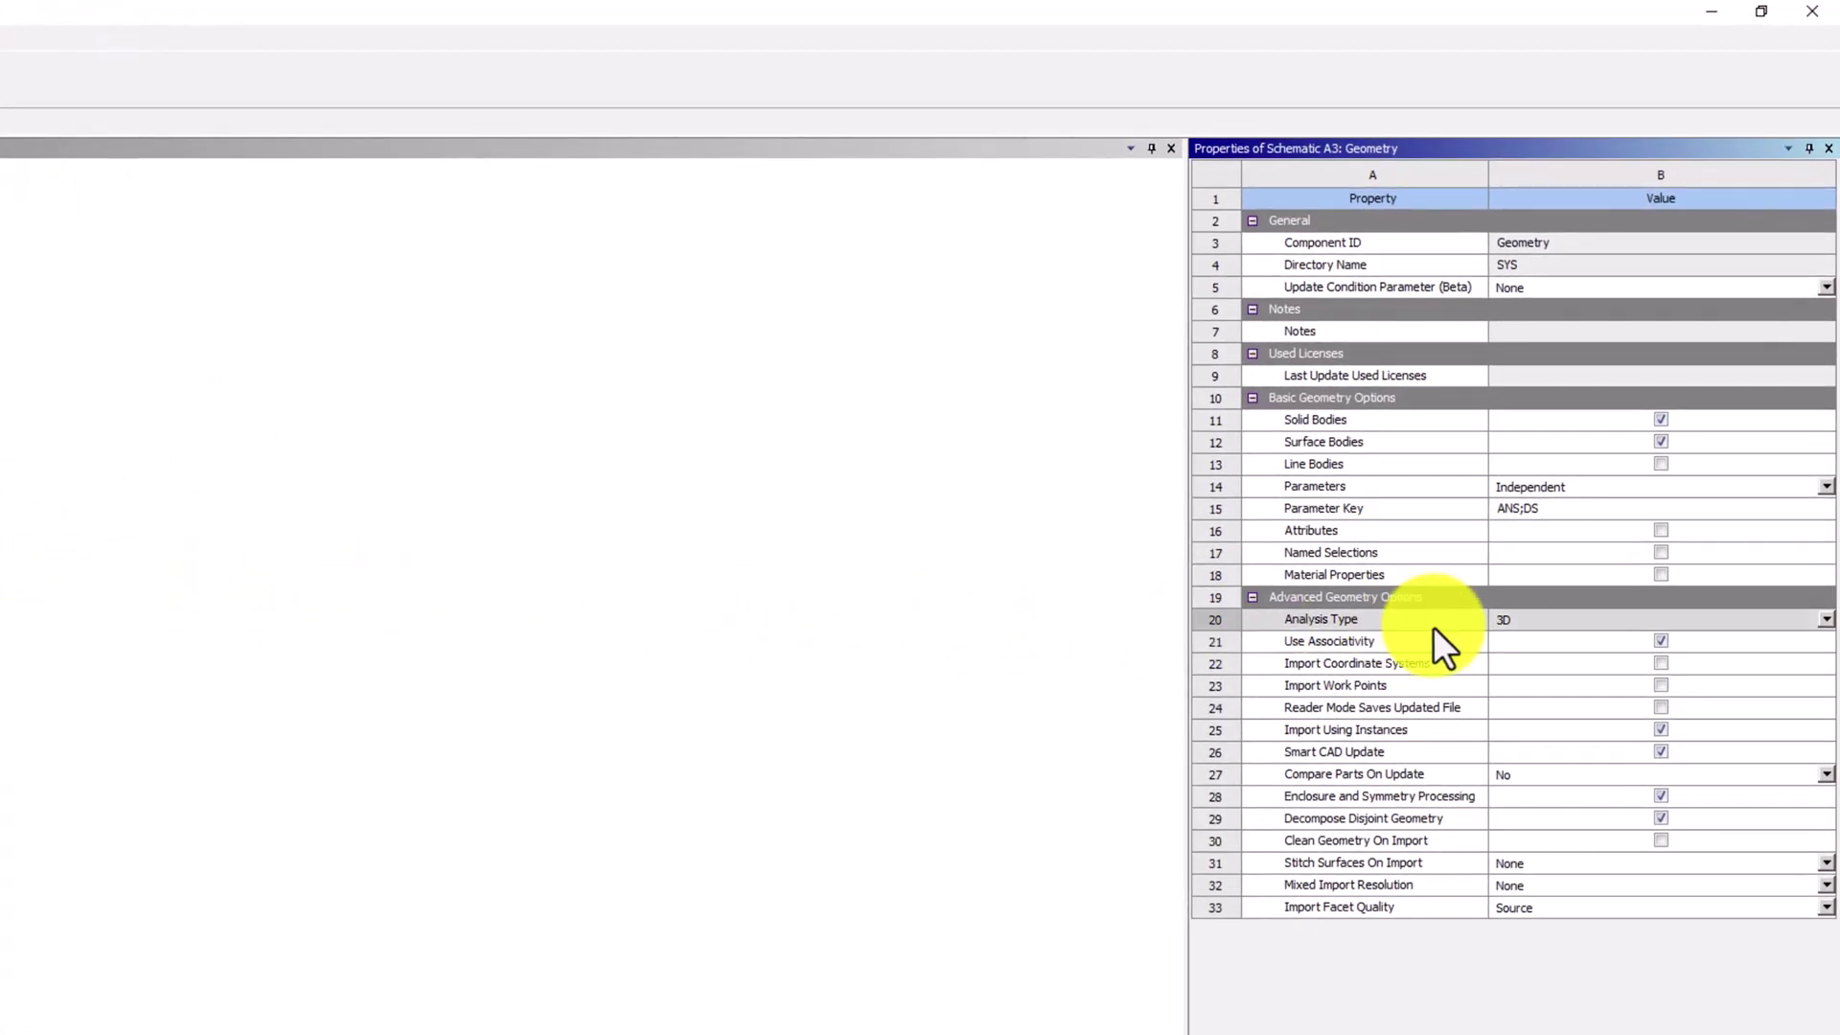
click(1827, 620)
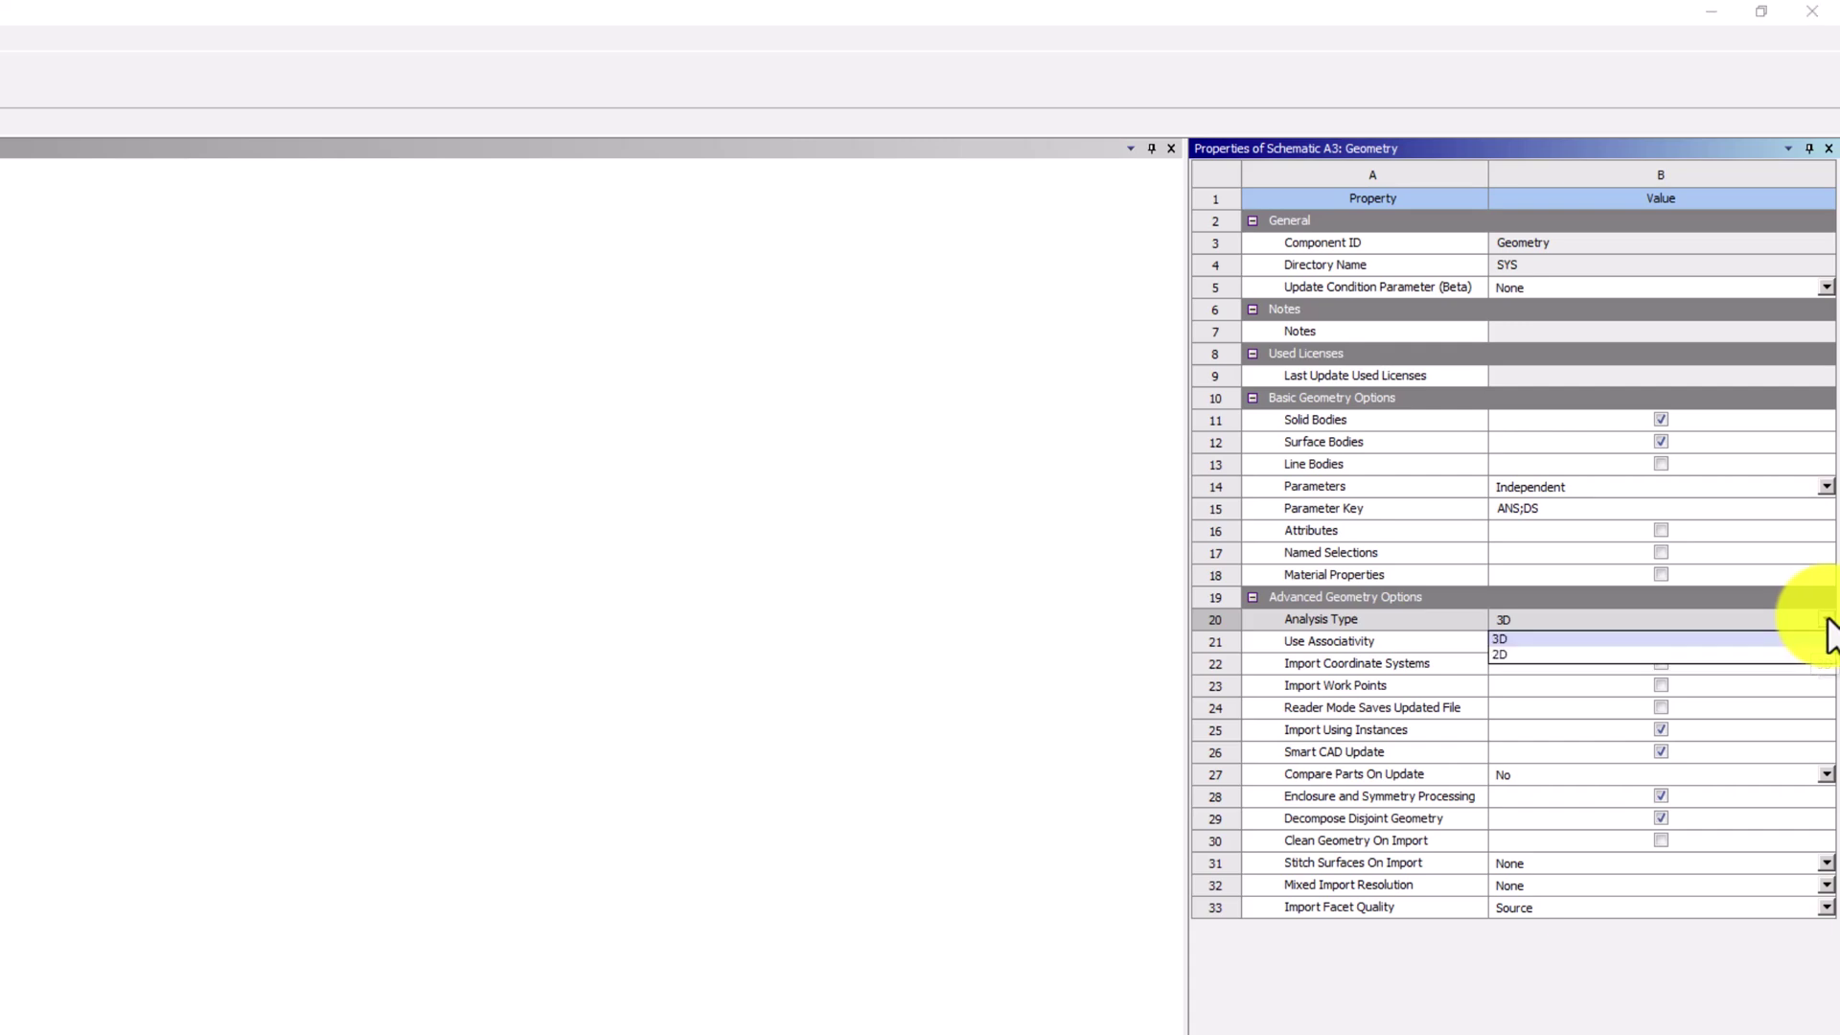
click(1803, 652)
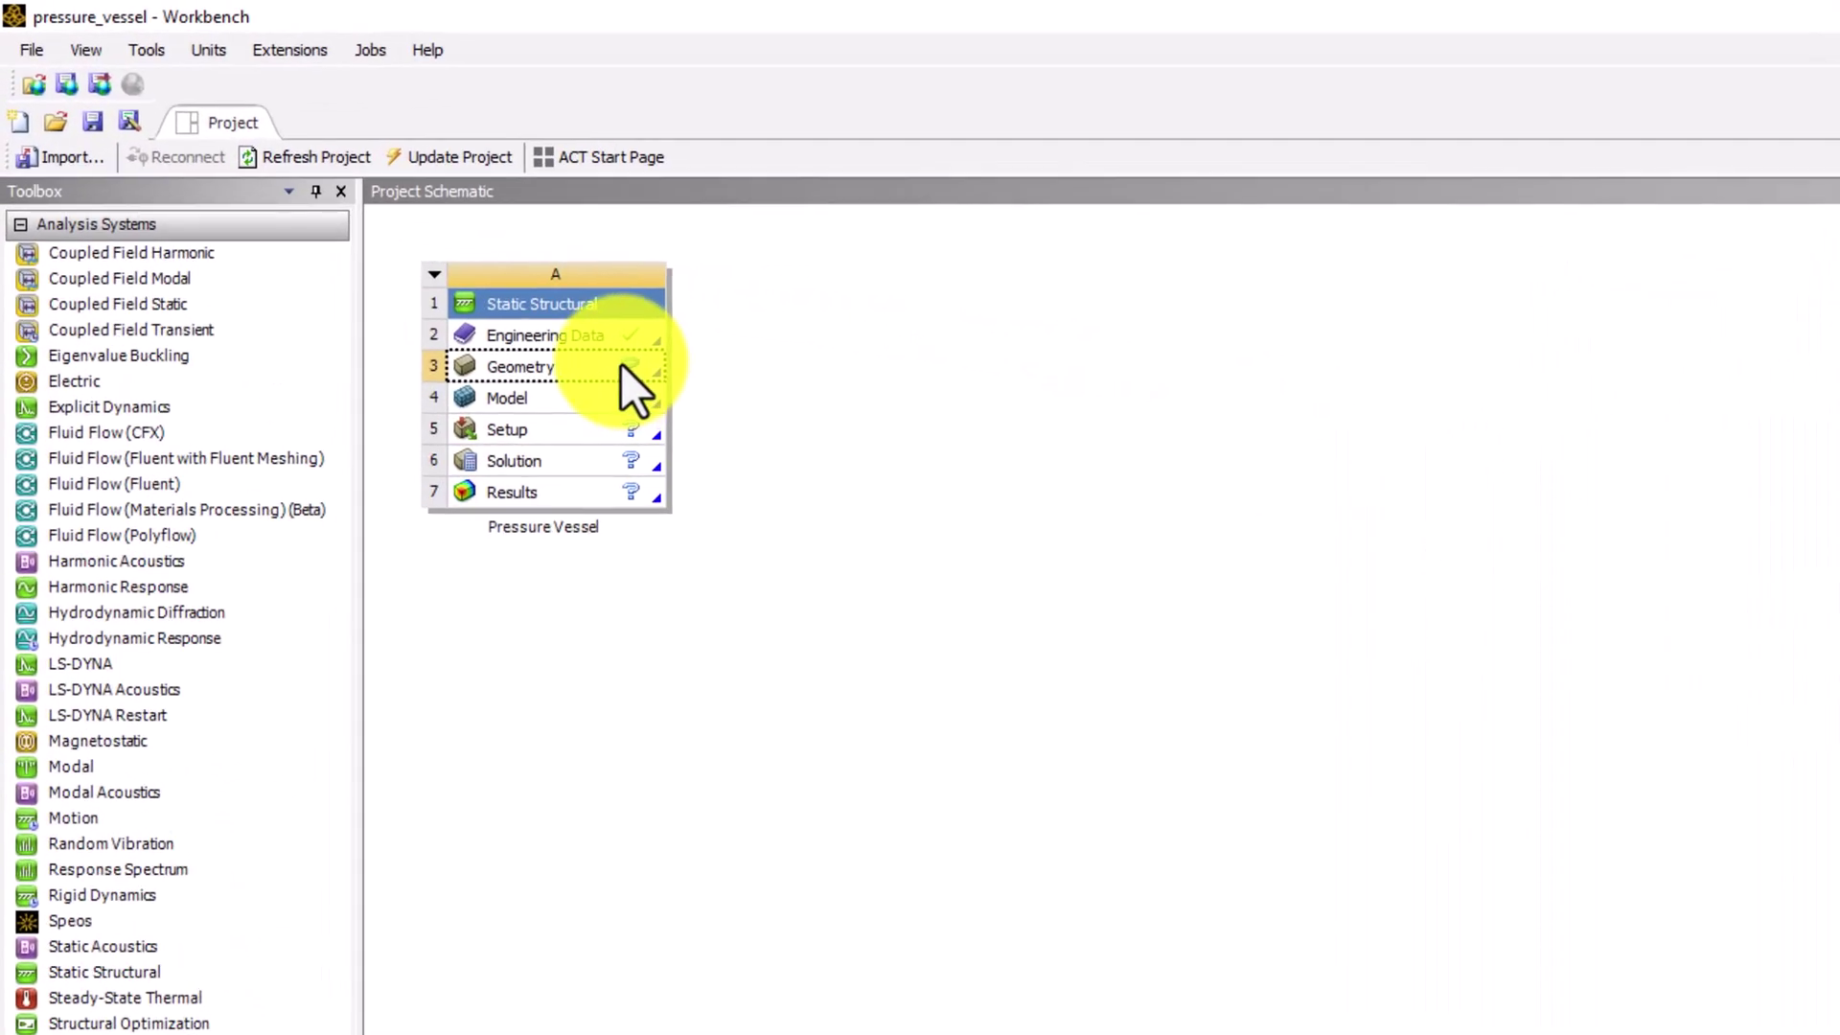
Step: Open the Geometry cell in Ansys Discovery and check the model units and display precision in the settings
double_click(621, 364)
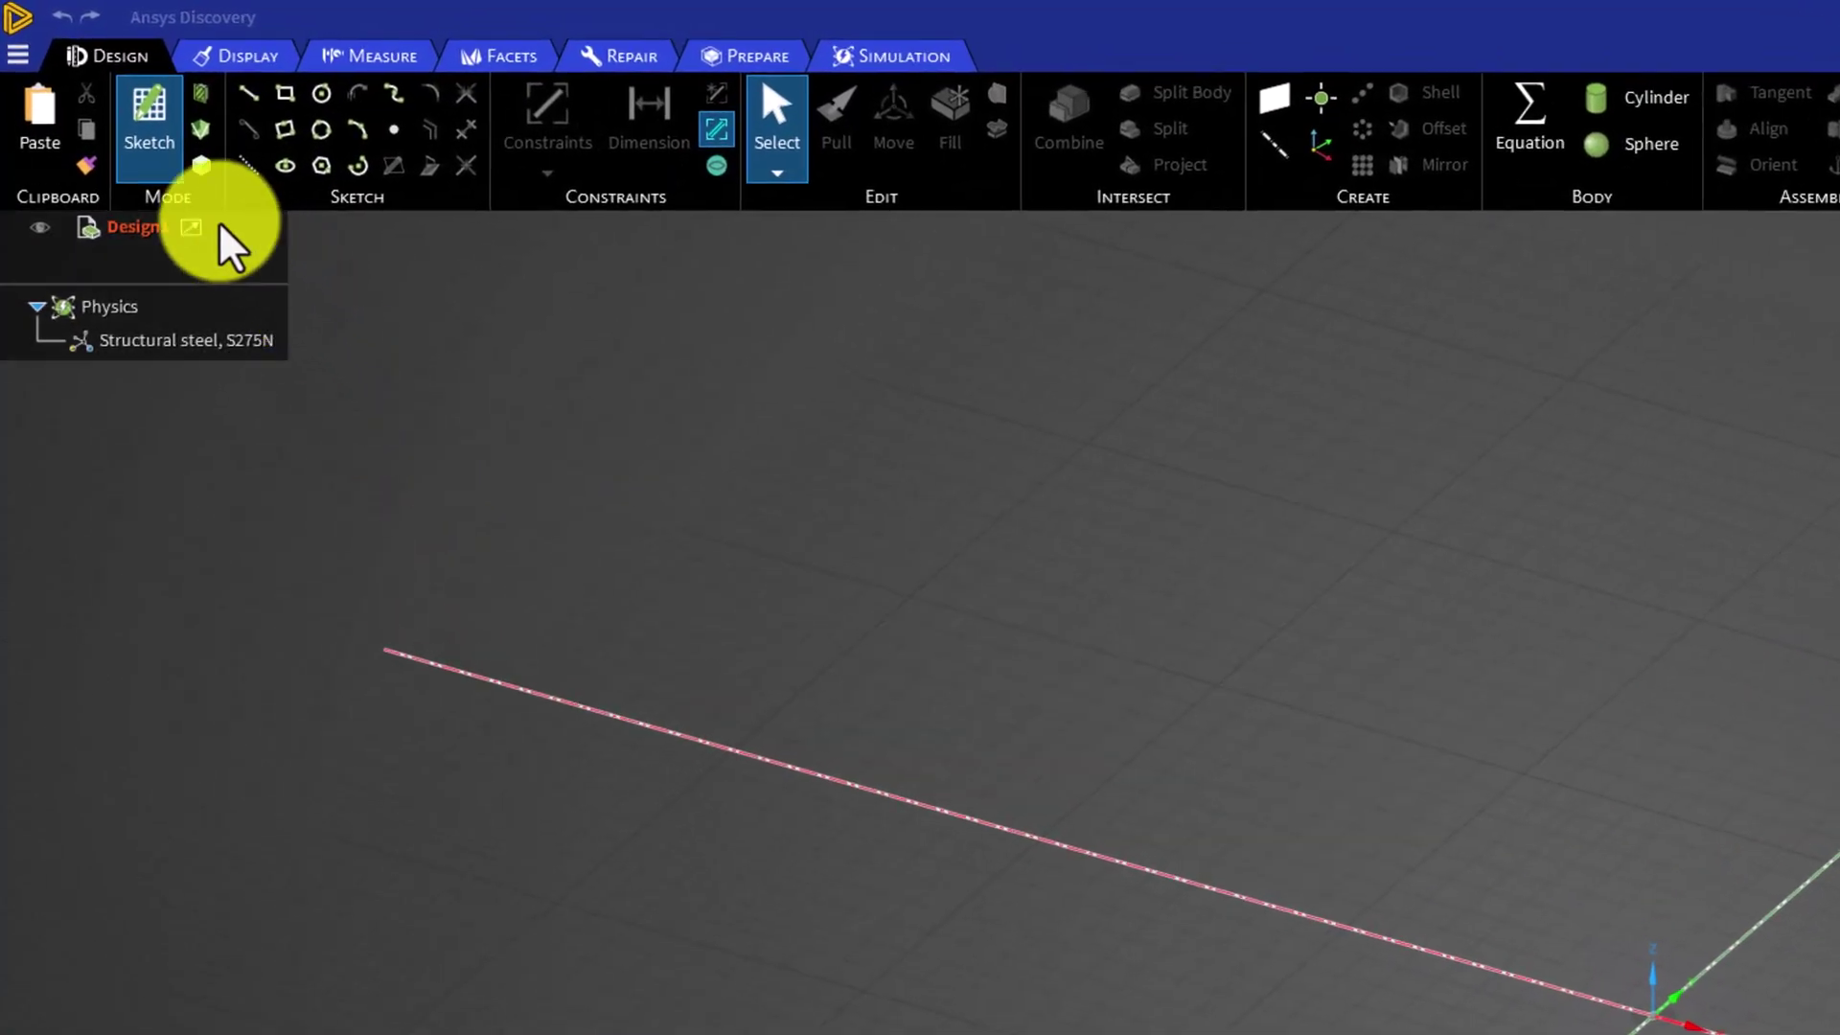
click(21, 57)
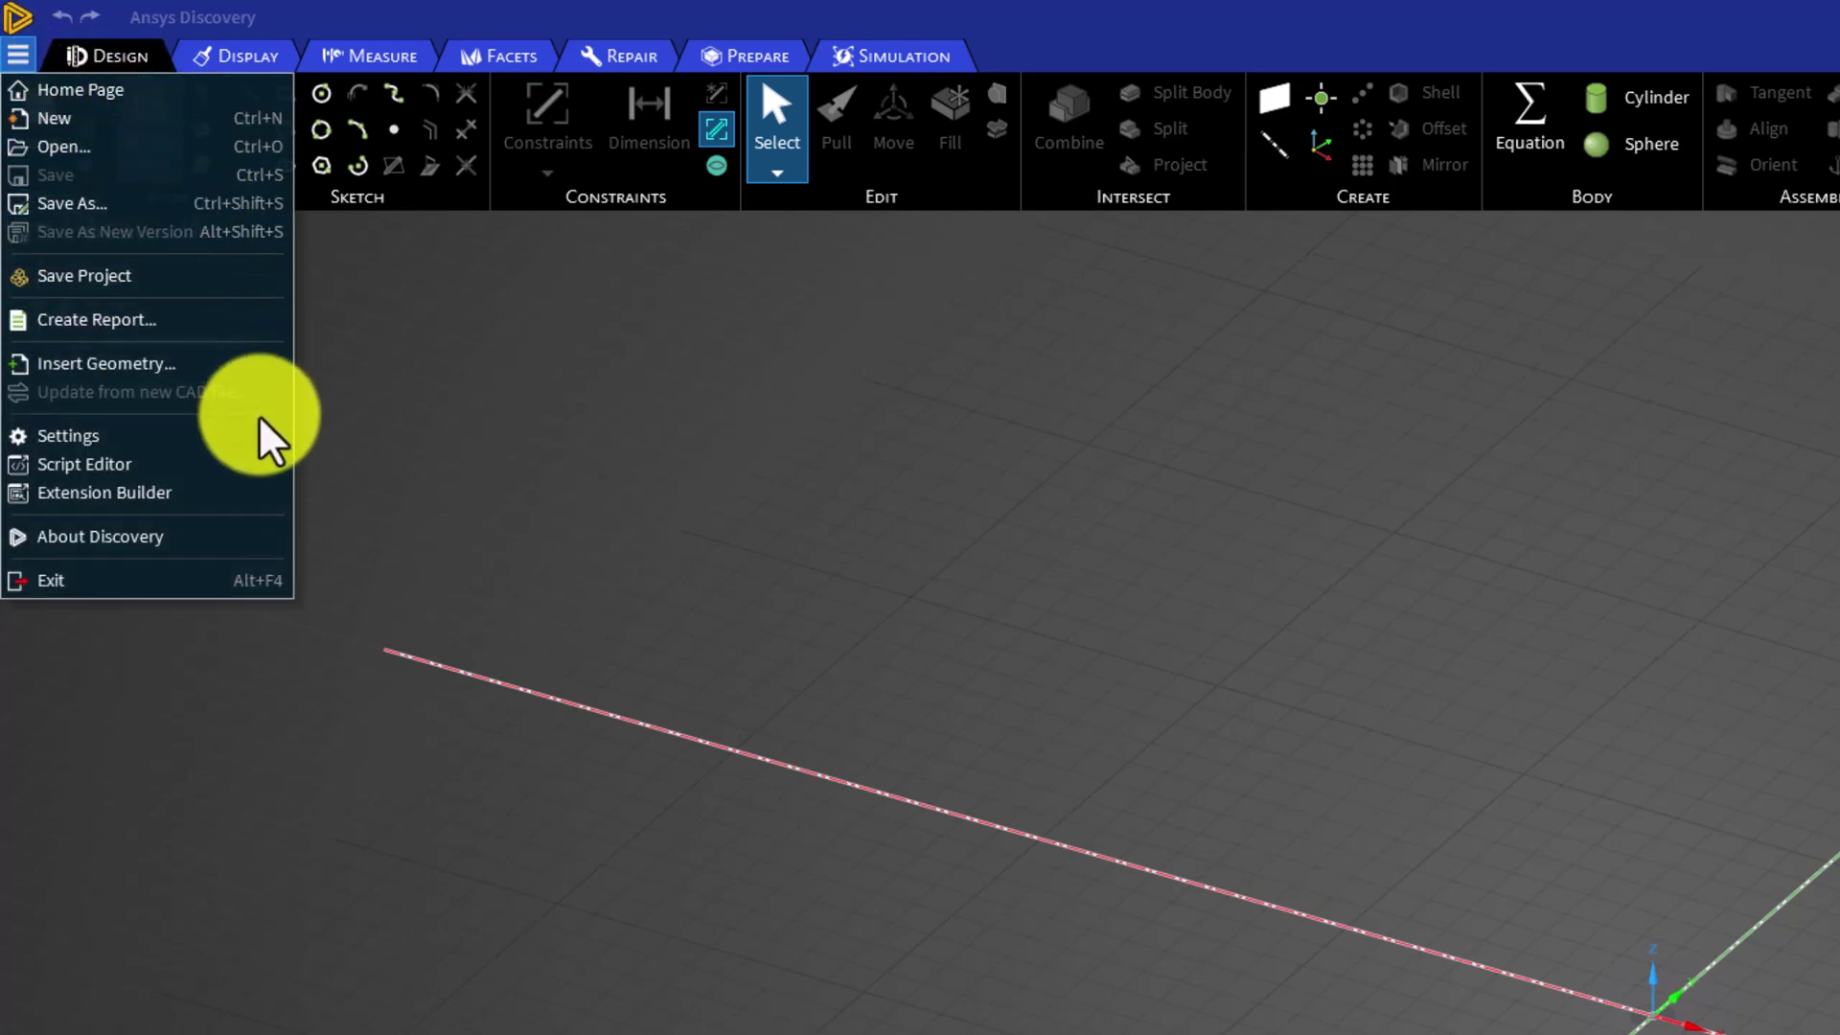
click(264, 458)
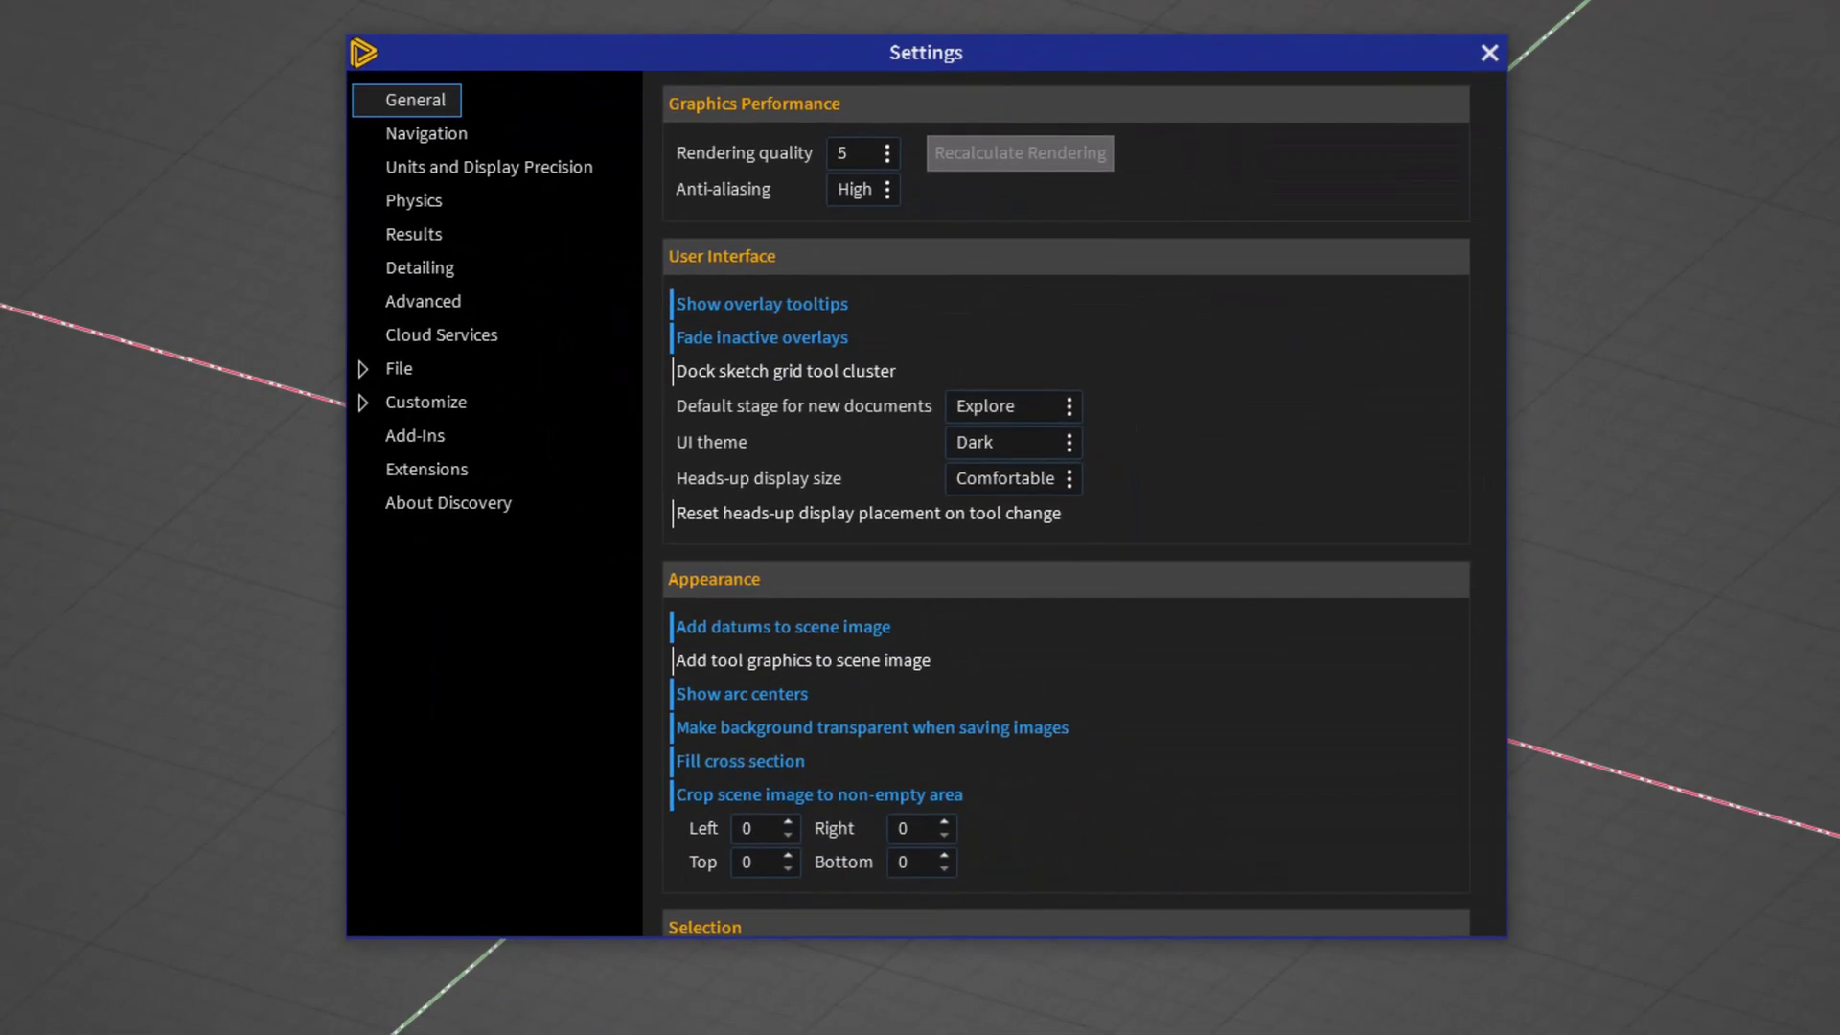
click(594, 171)
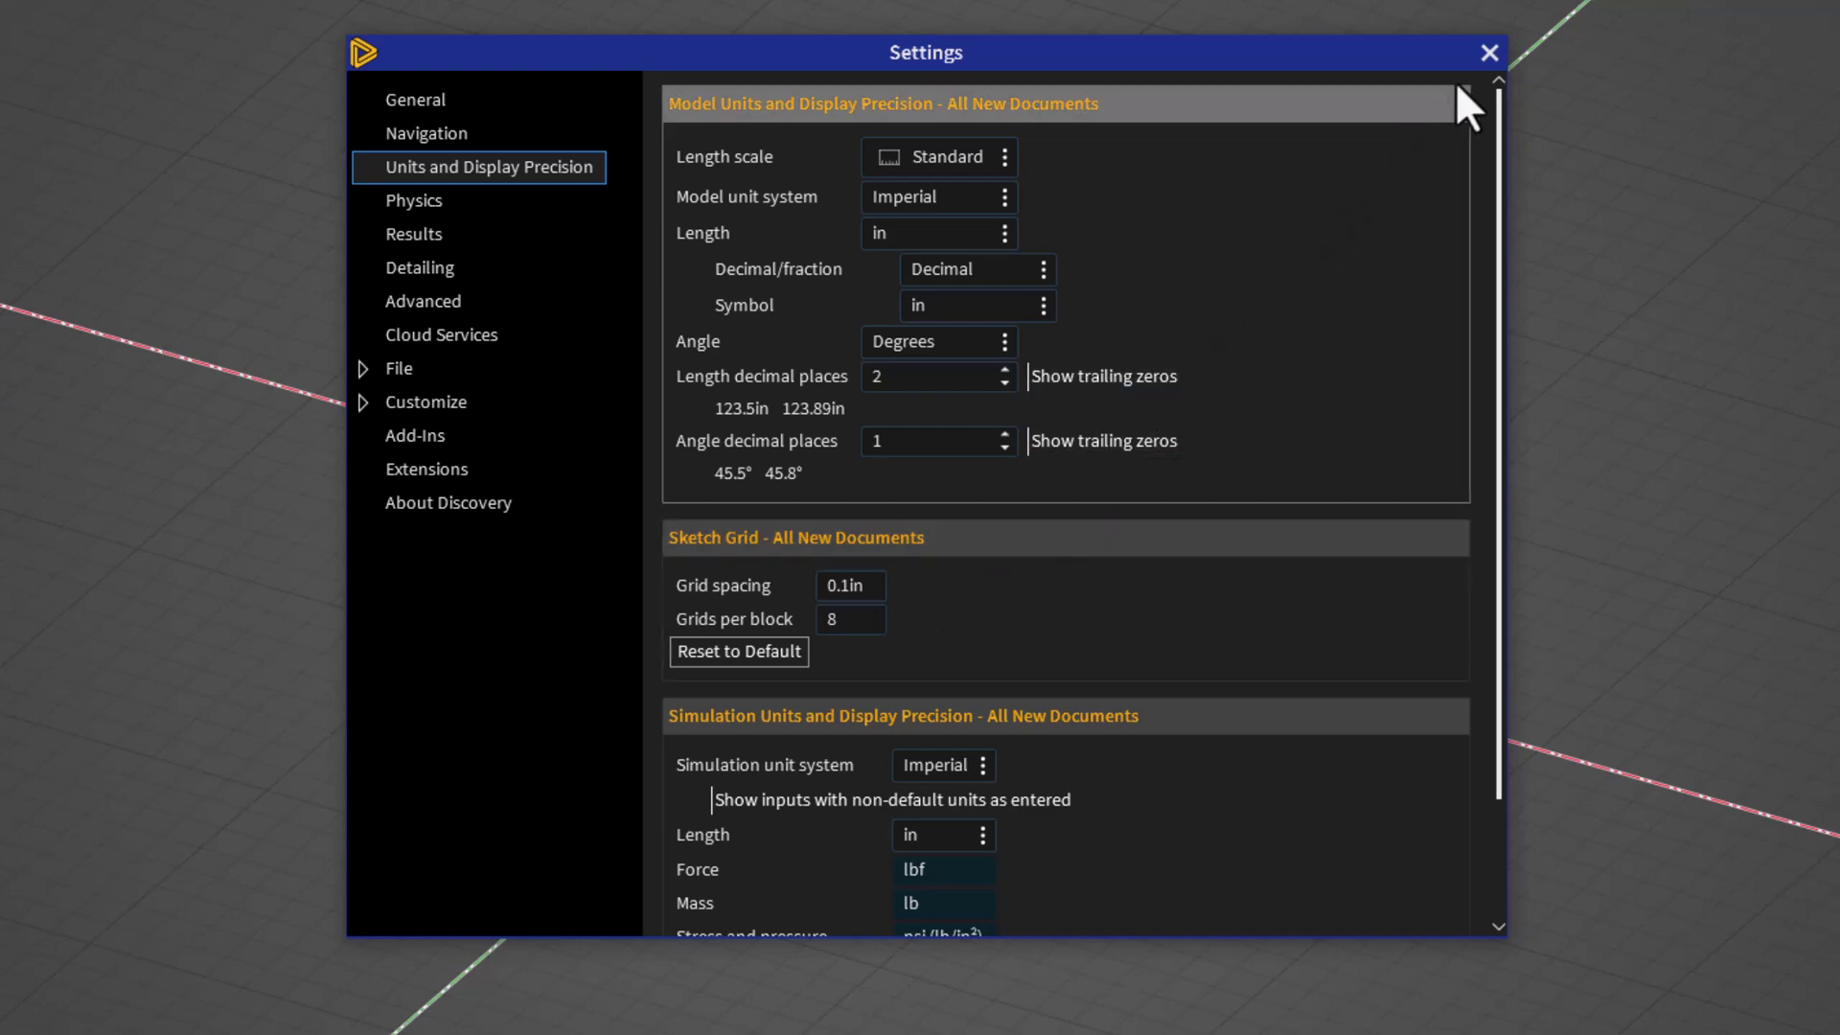
click(1487, 52)
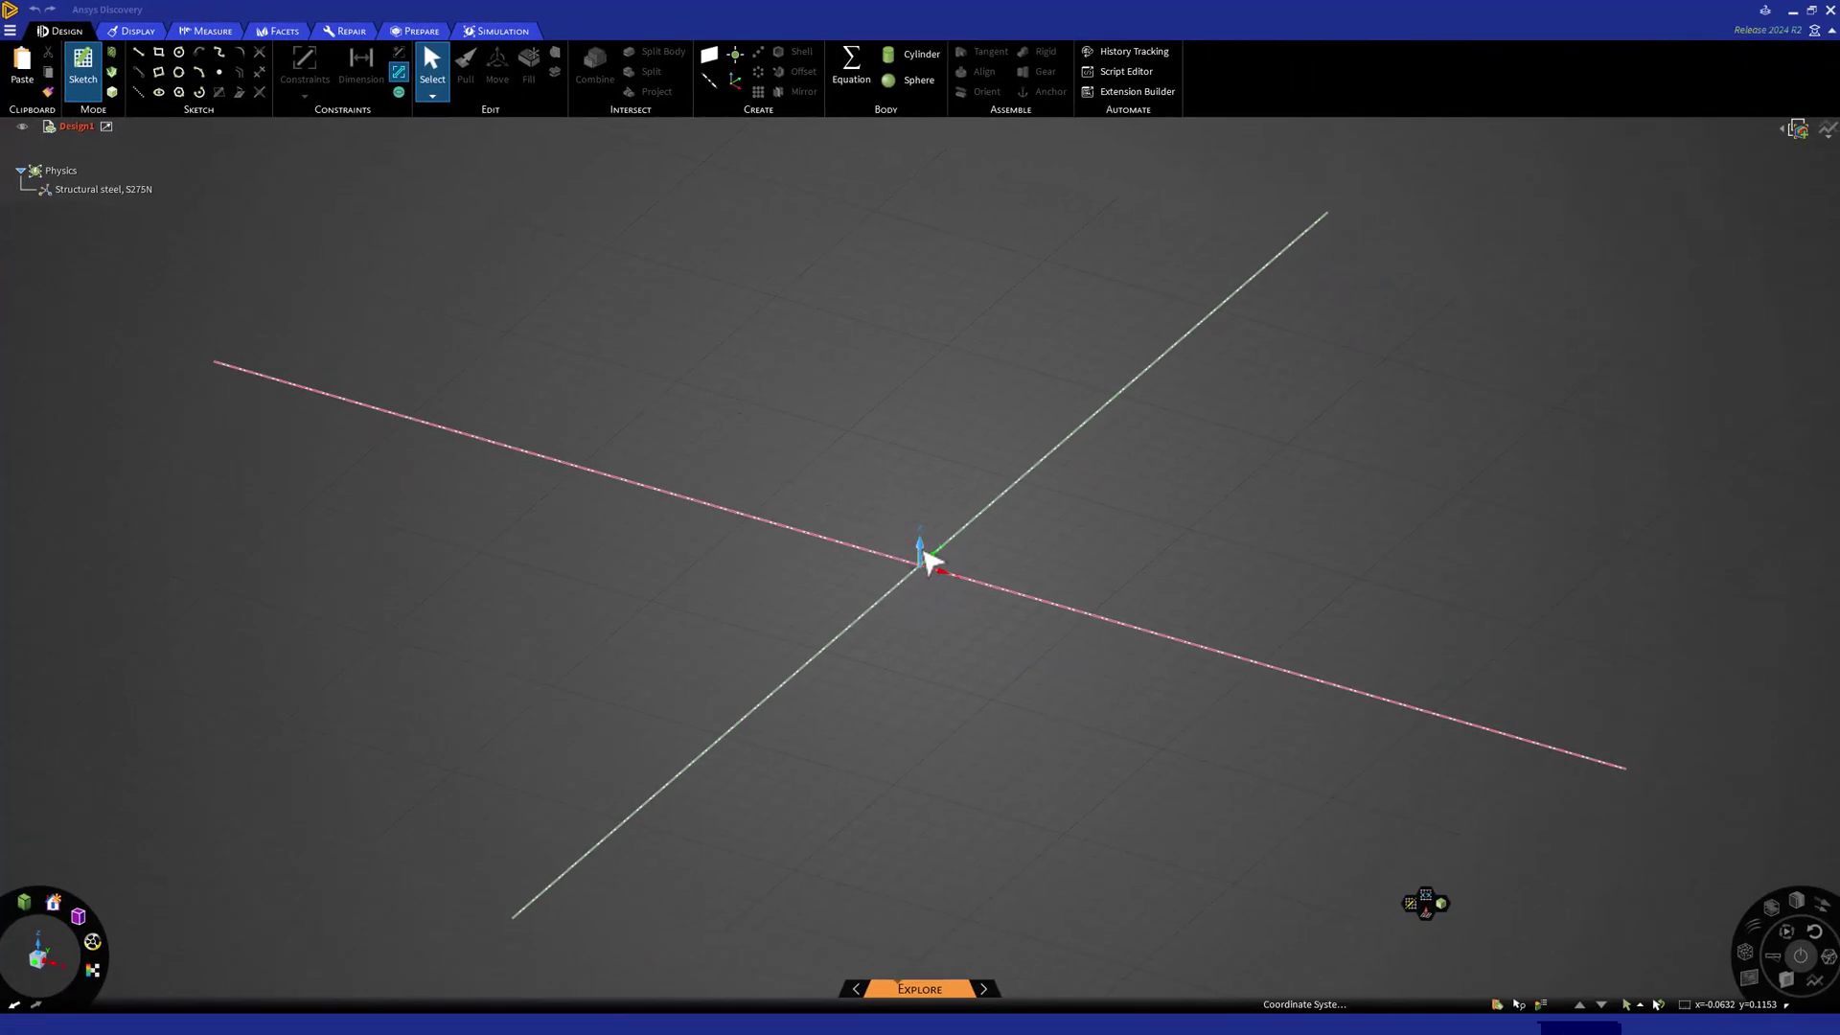
Step: Select the Z axis at the origin and orient the sketch plane to face the XY plane in plan view
click(925, 554)
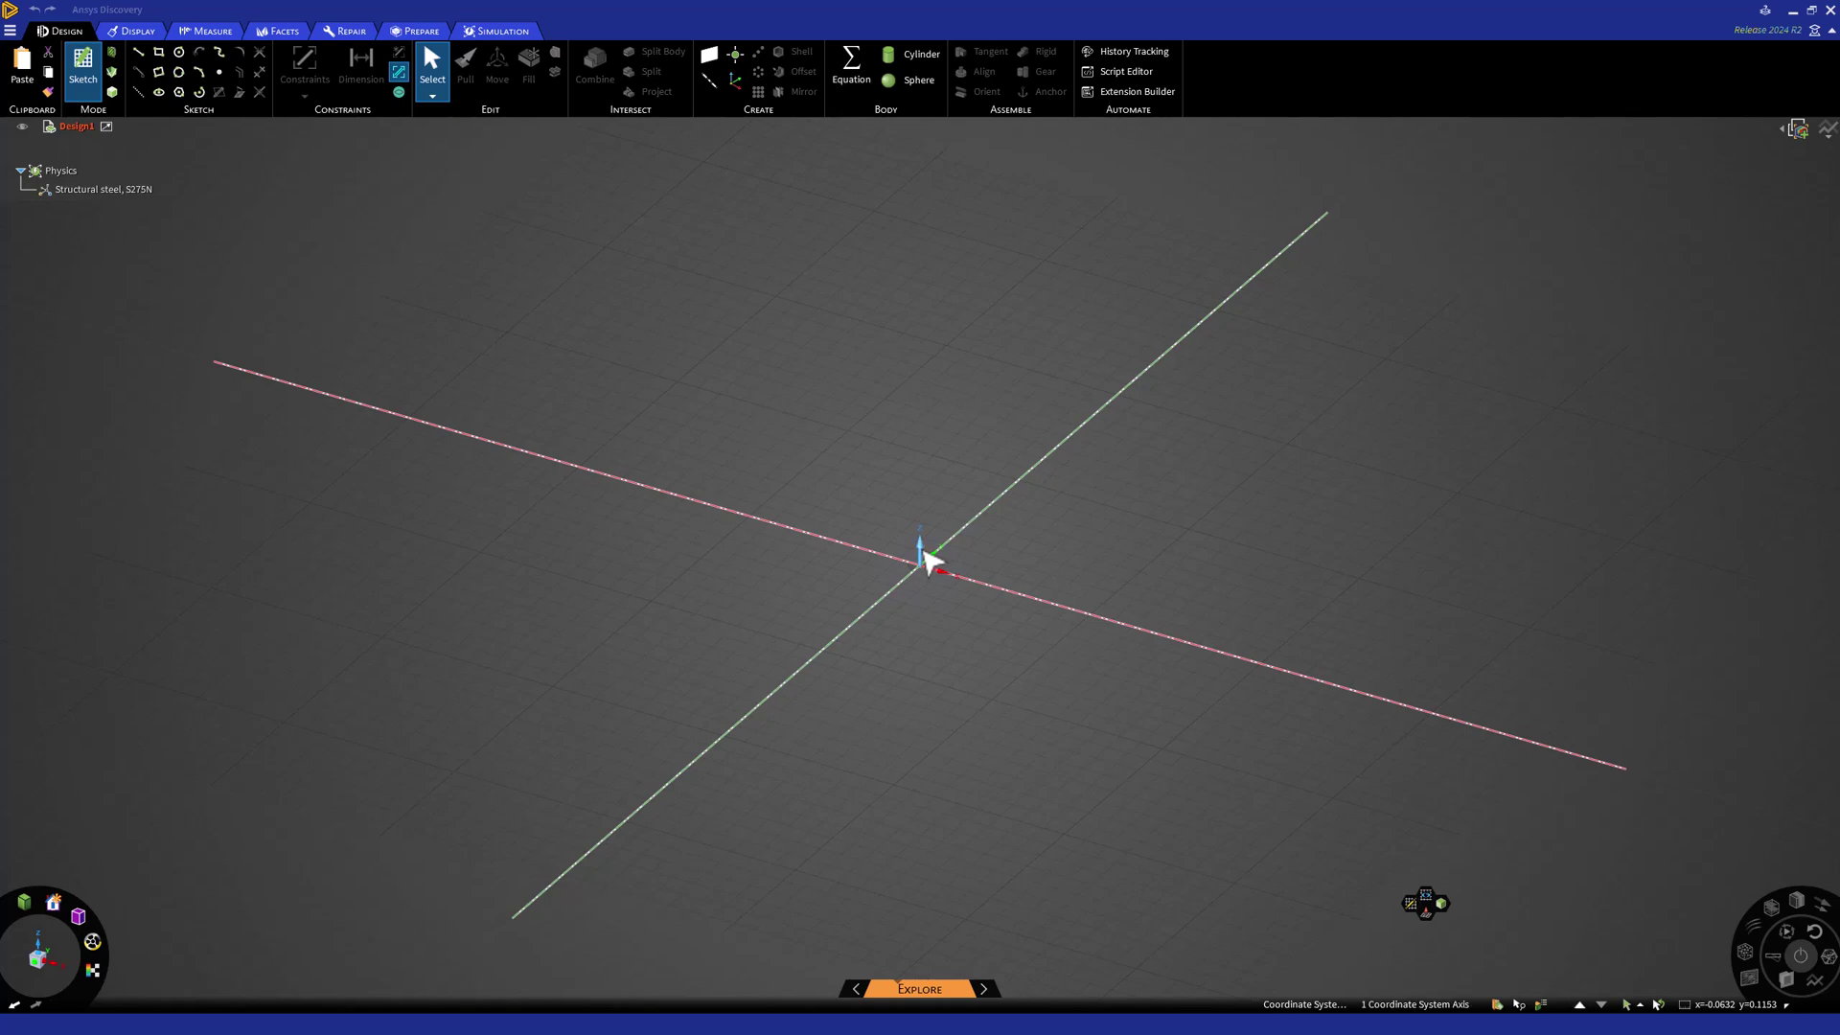
drag(927, 559, 1015, 567)
key(v)
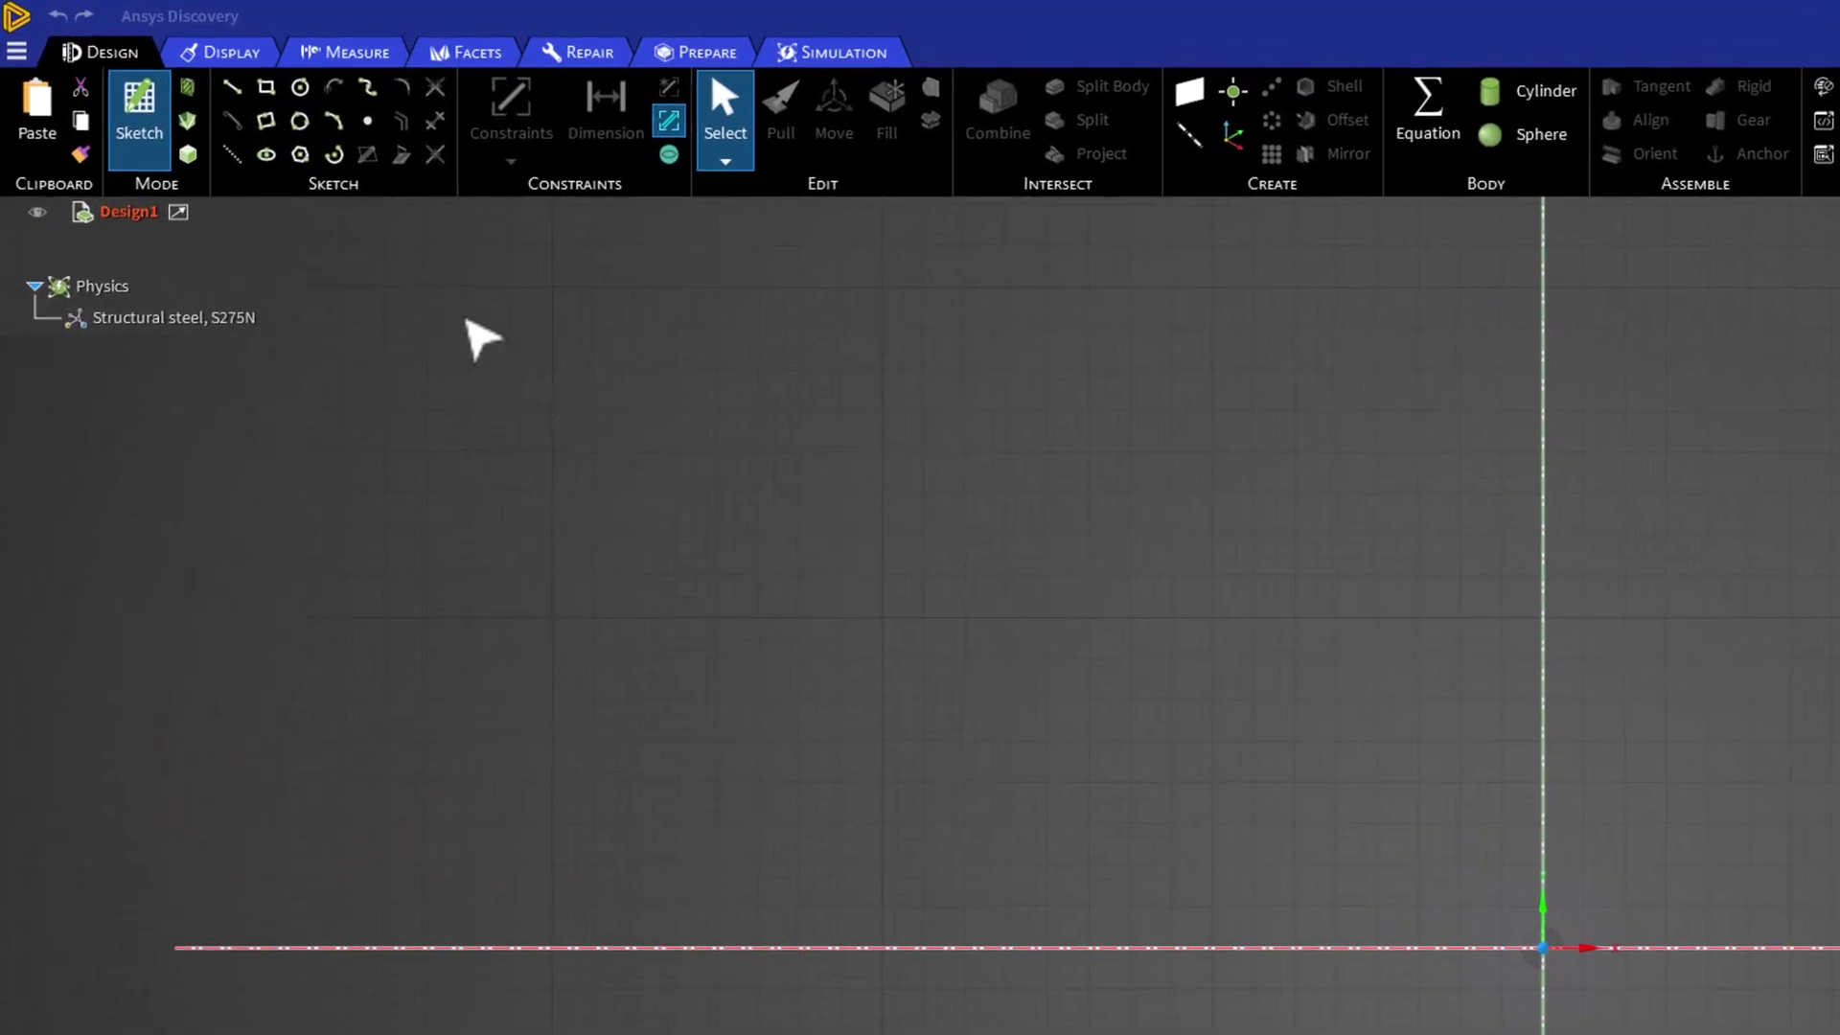
Step: Sketch a closed L-shaped line profile from the origin, 2.5 in wide and 1.4 in high, with a 0.3 in base and 0.8 in wide upright
click(233, 91)
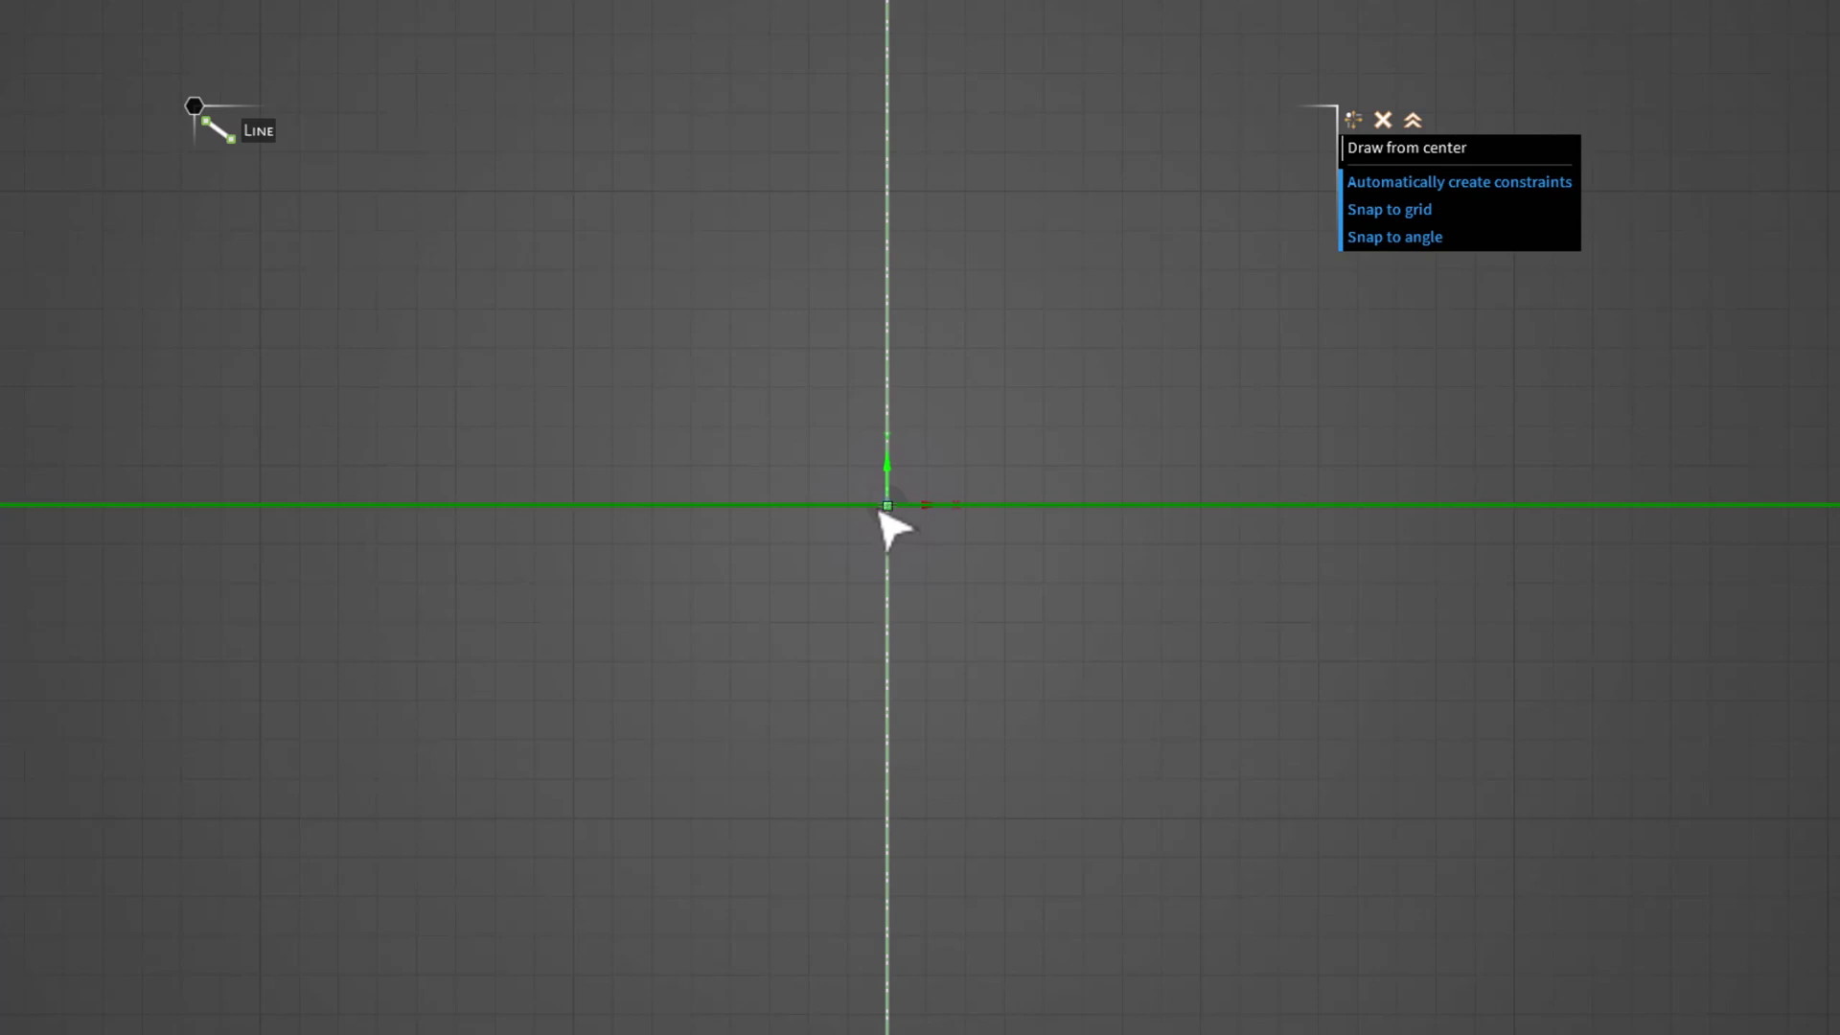
click(882, 513)
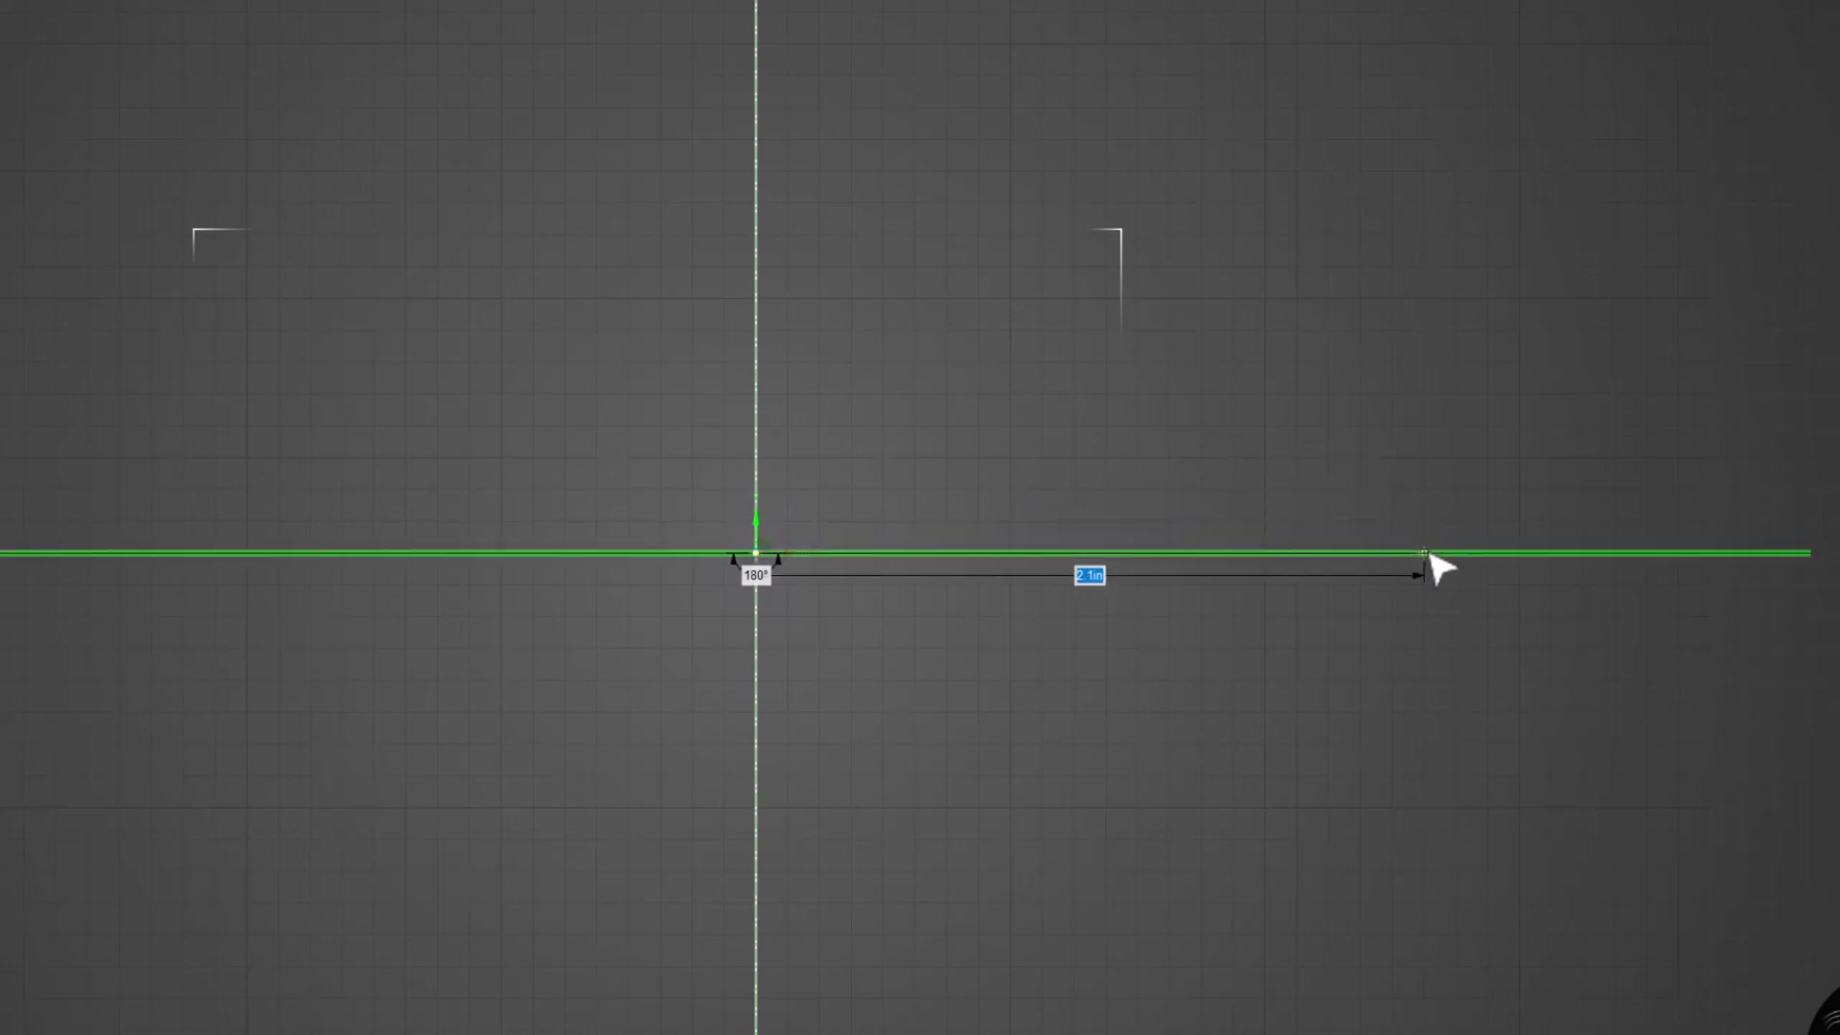
click(1553, 567)
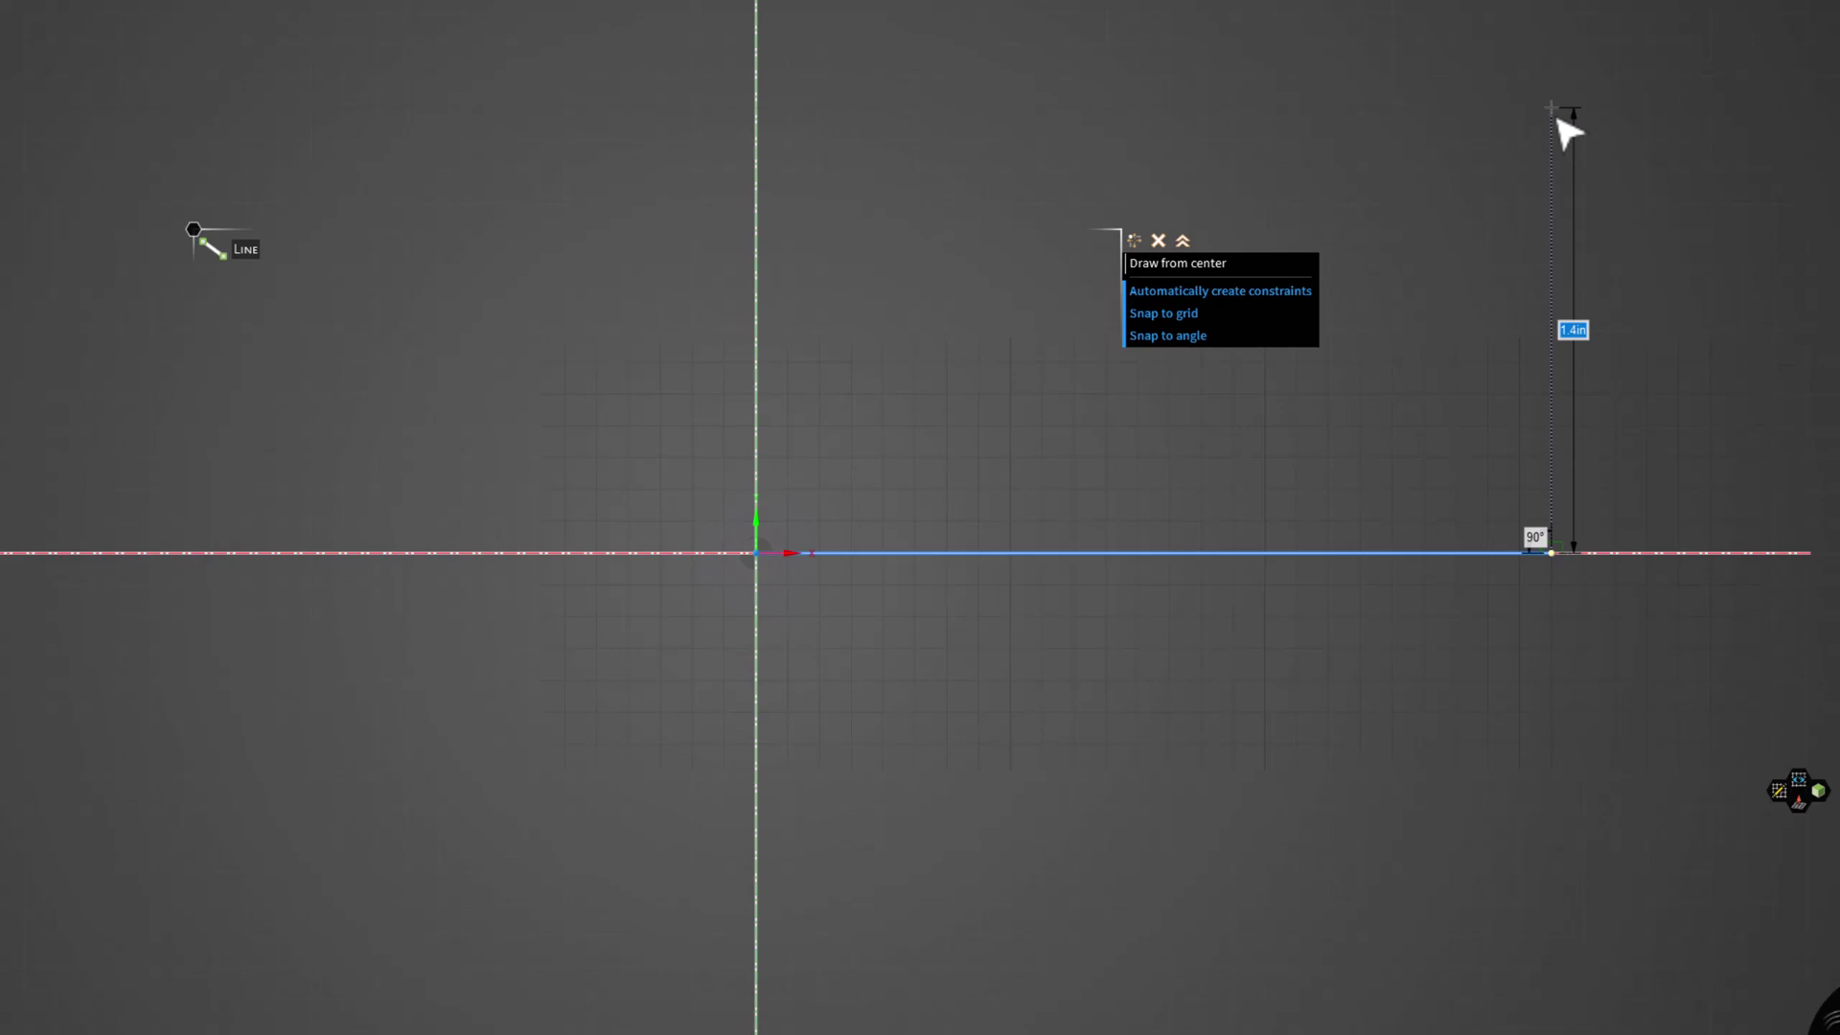
click(1556, 117)
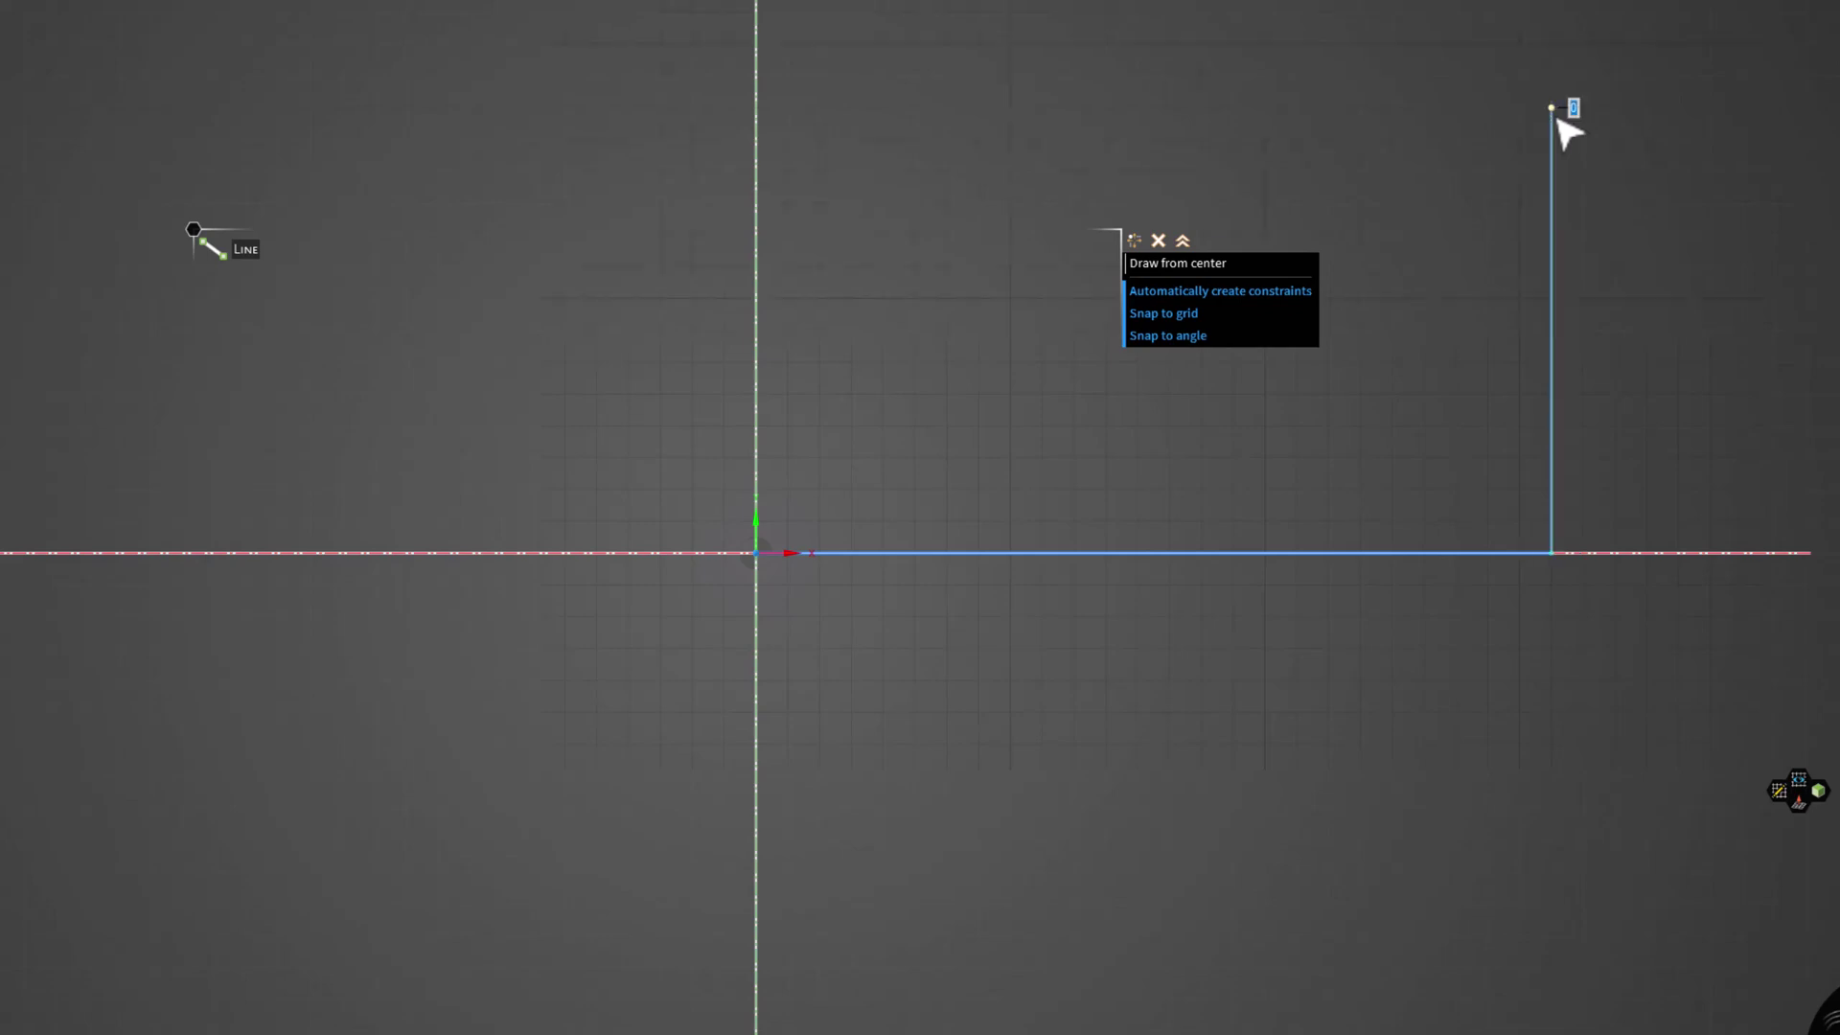
click(1556, 117)
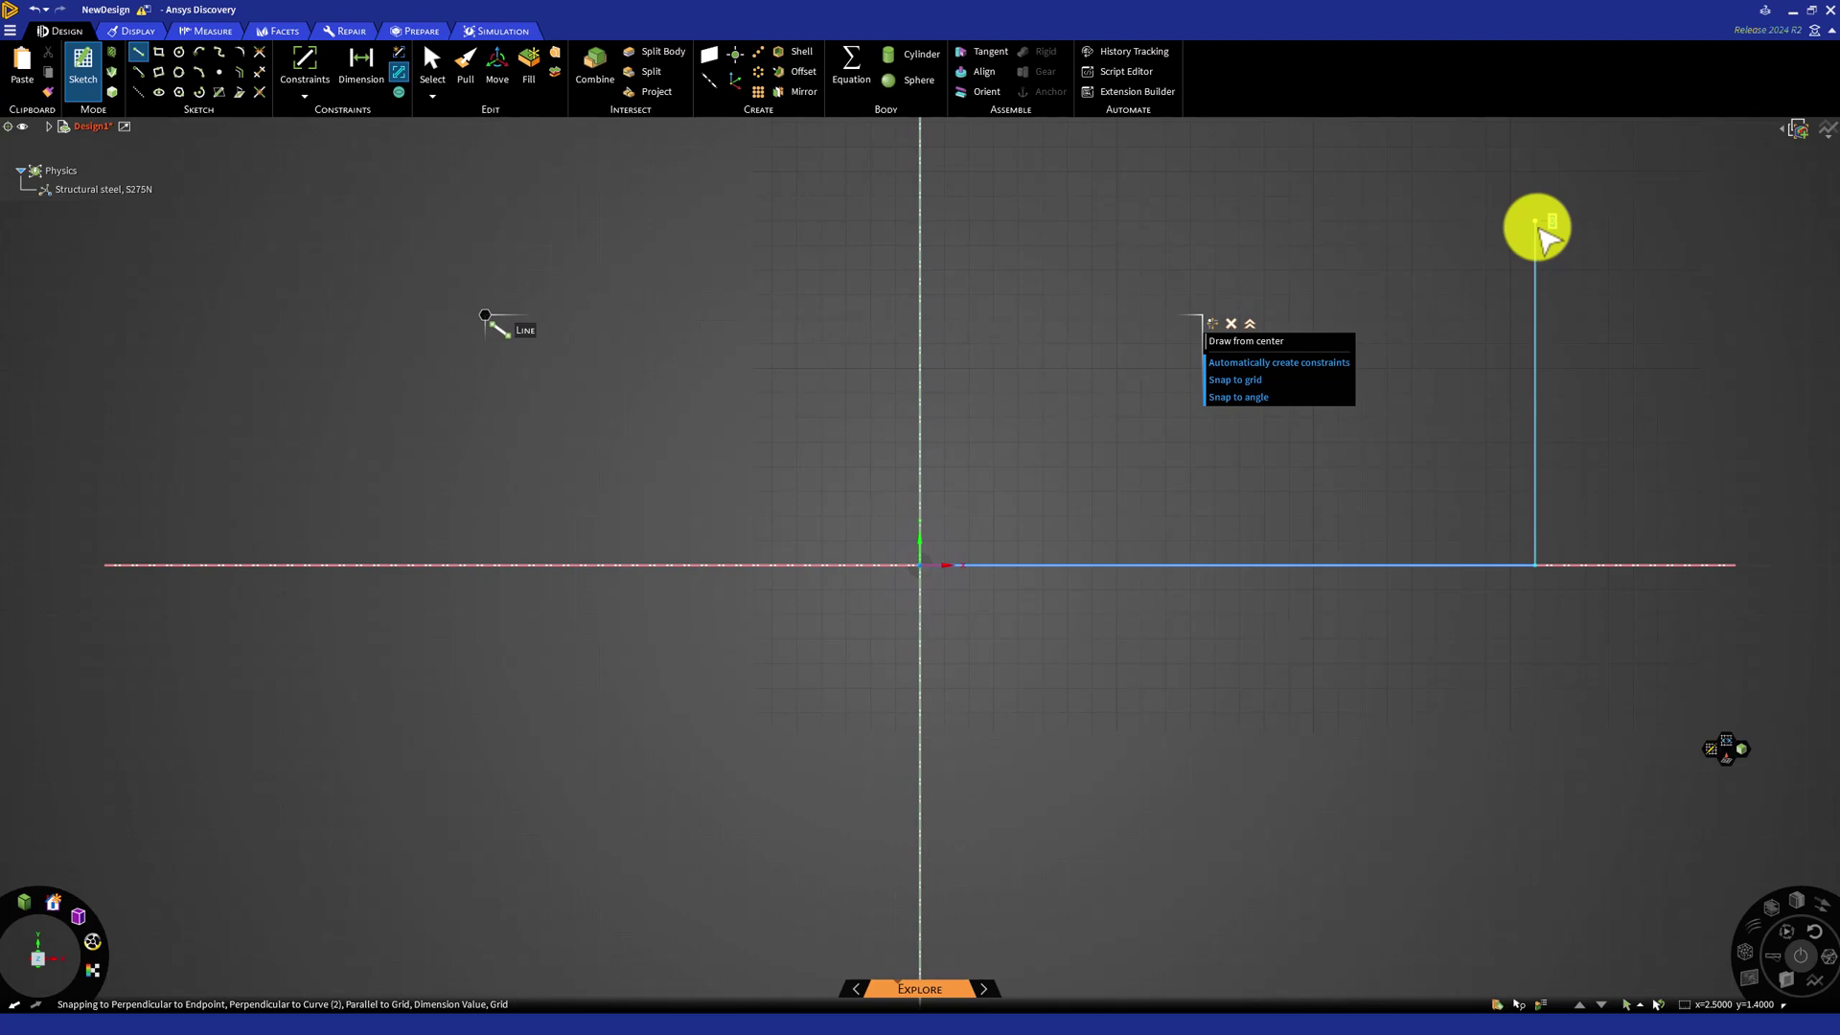
click(1536, 224)
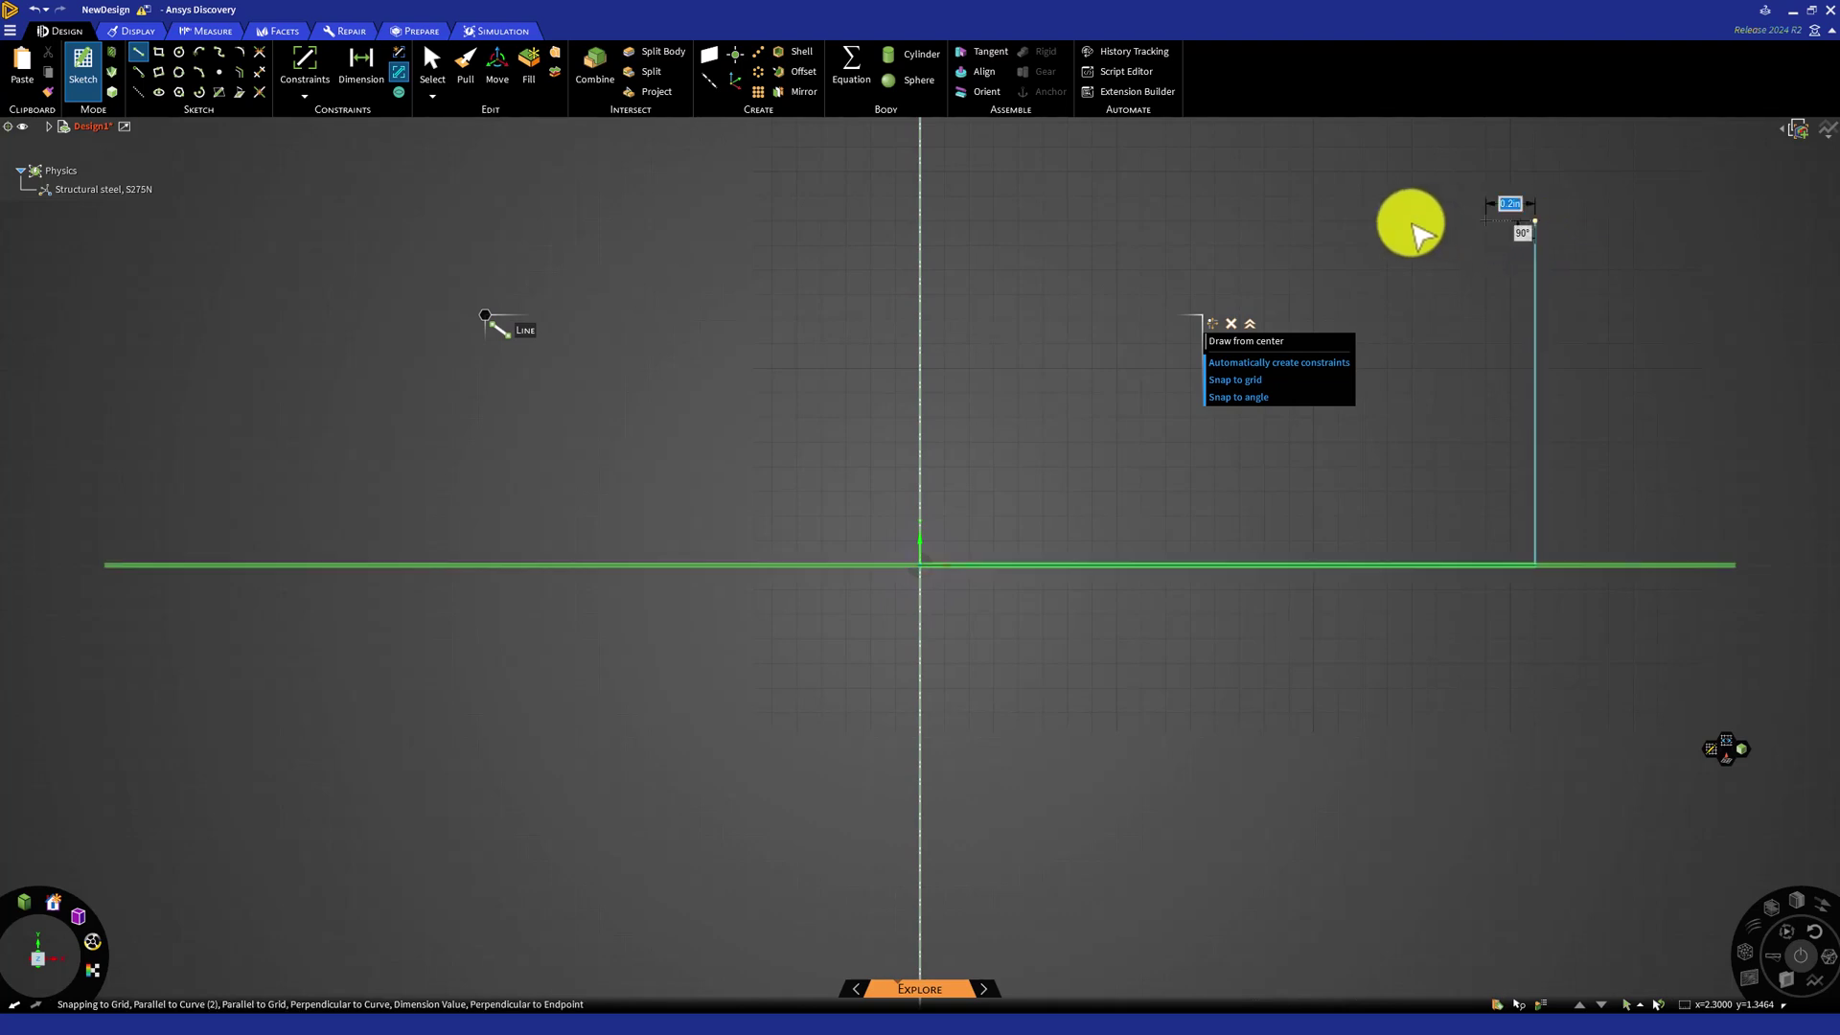
click(1337, 222)
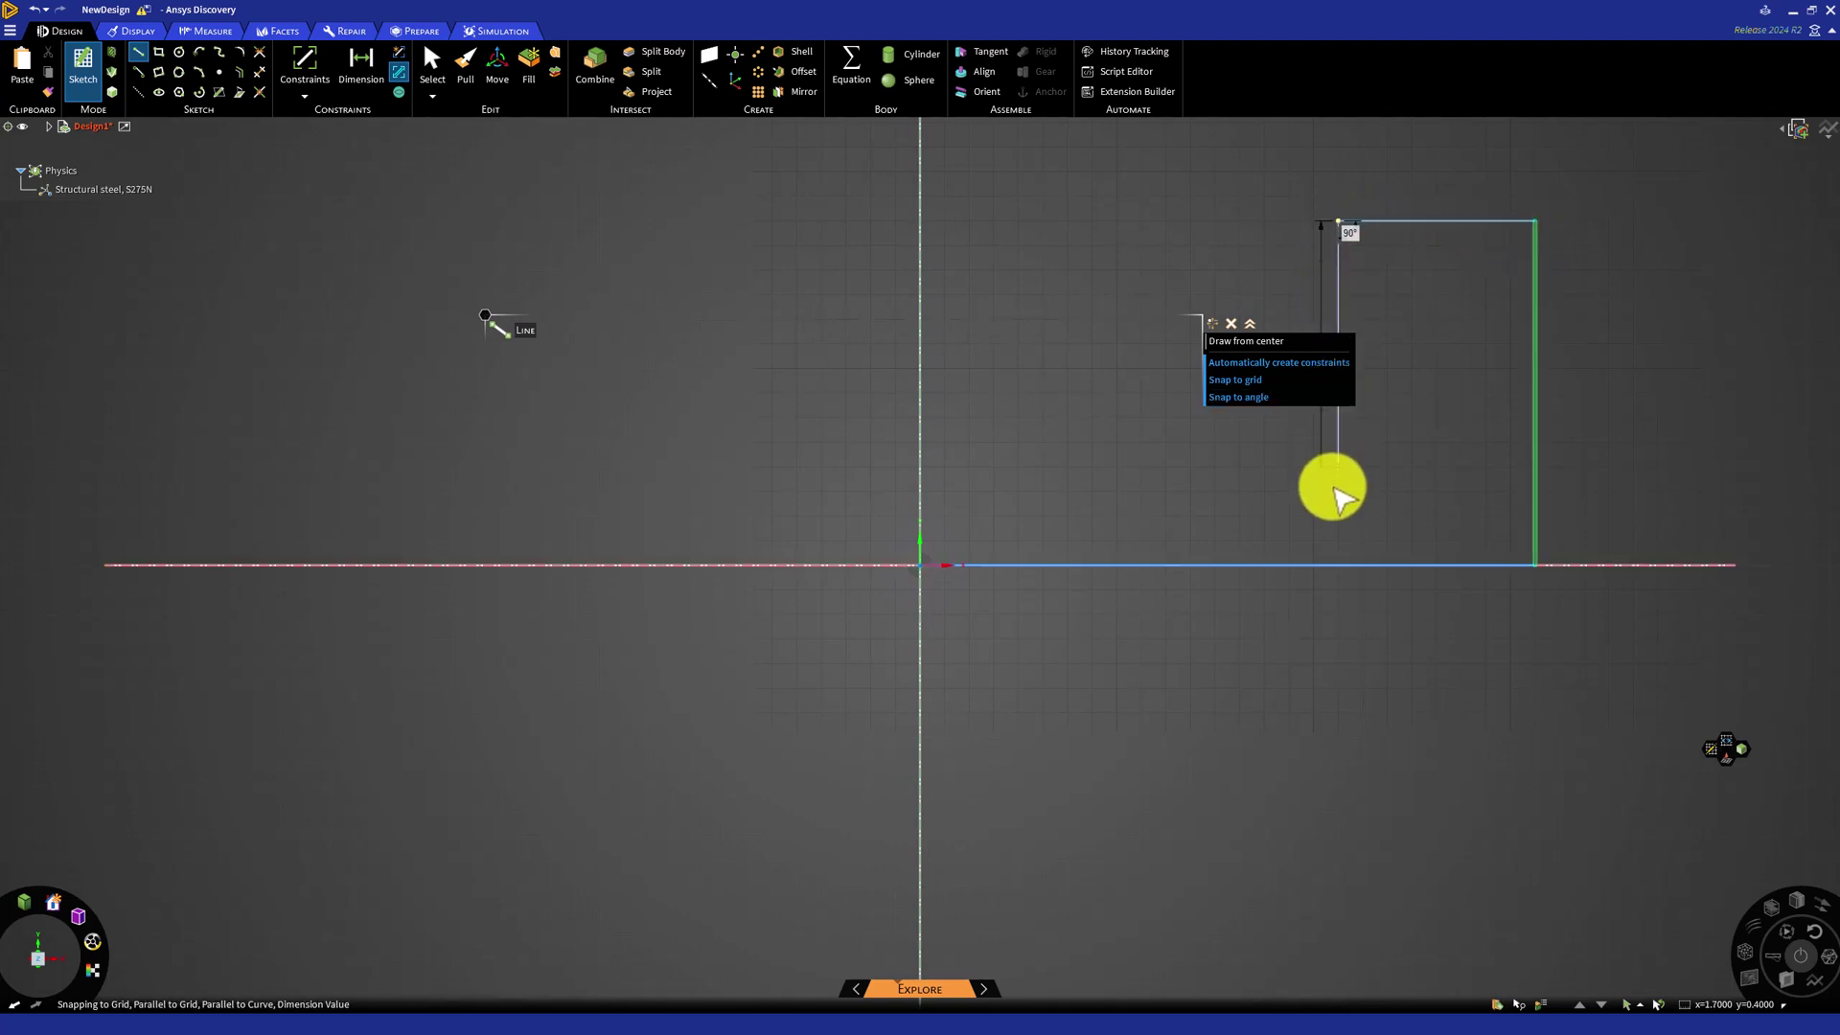
click(1337, 494)
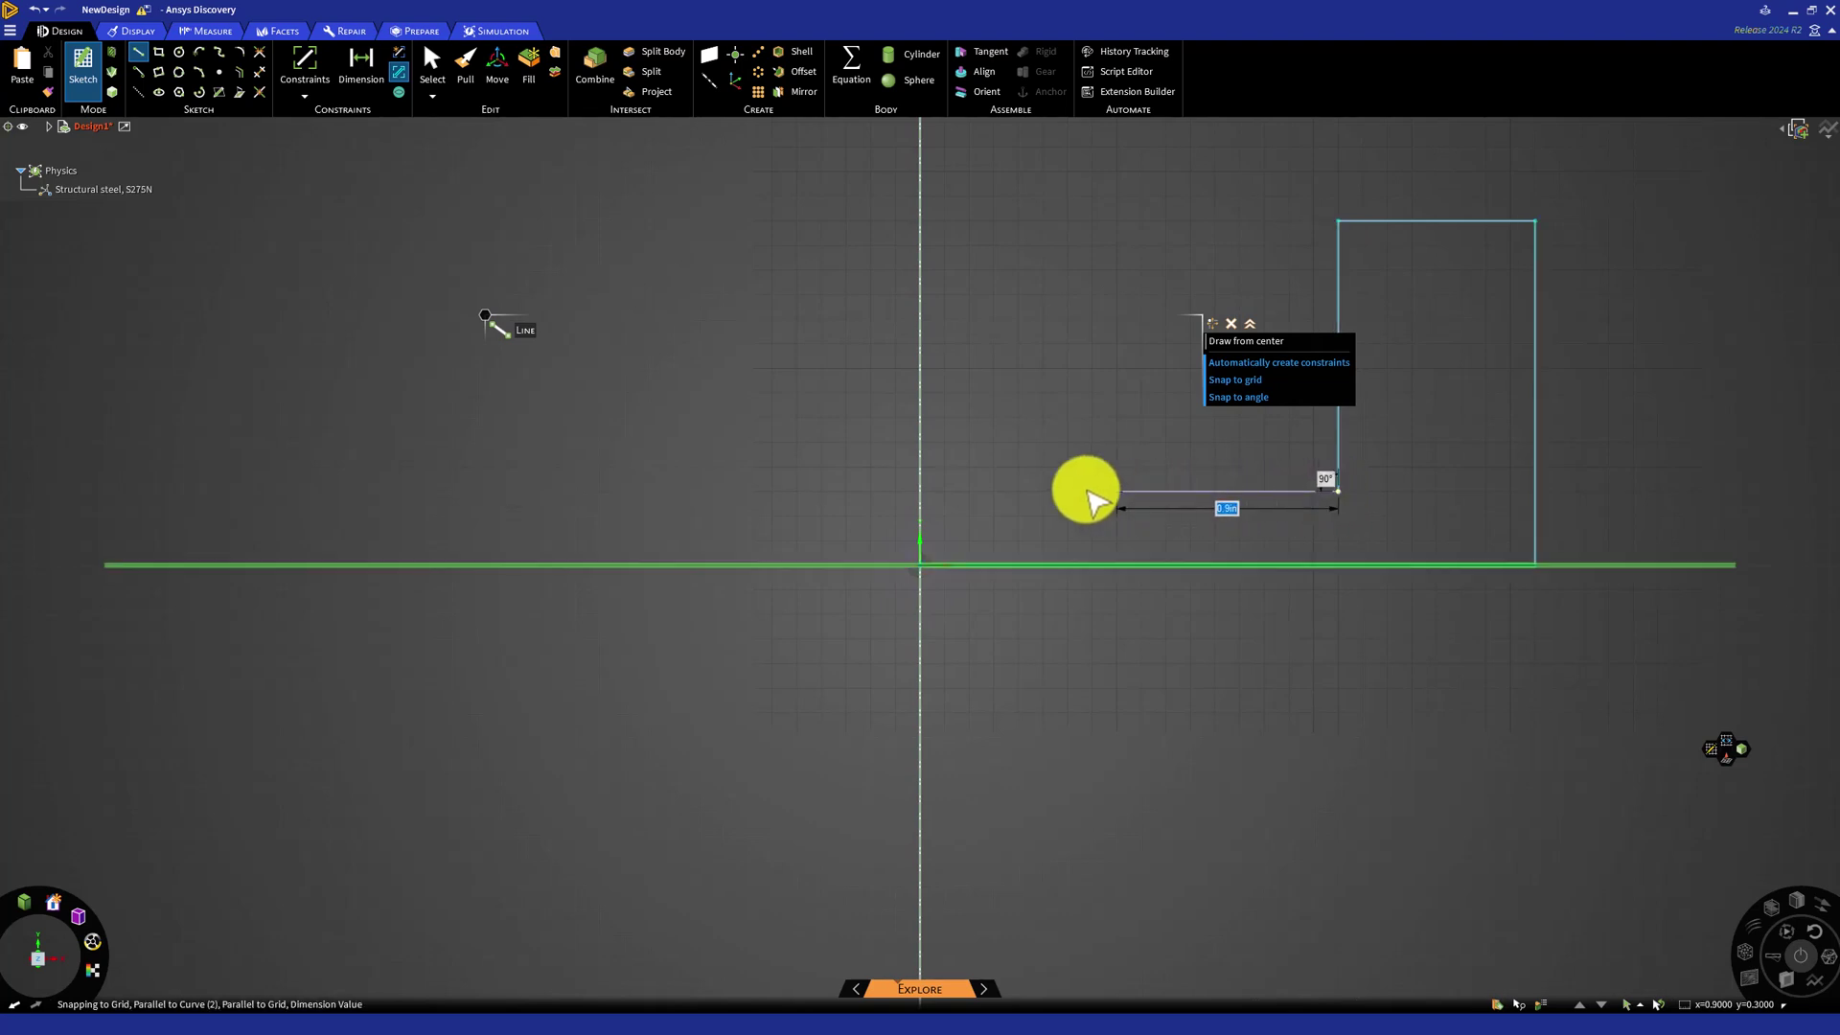
click(920, 492)
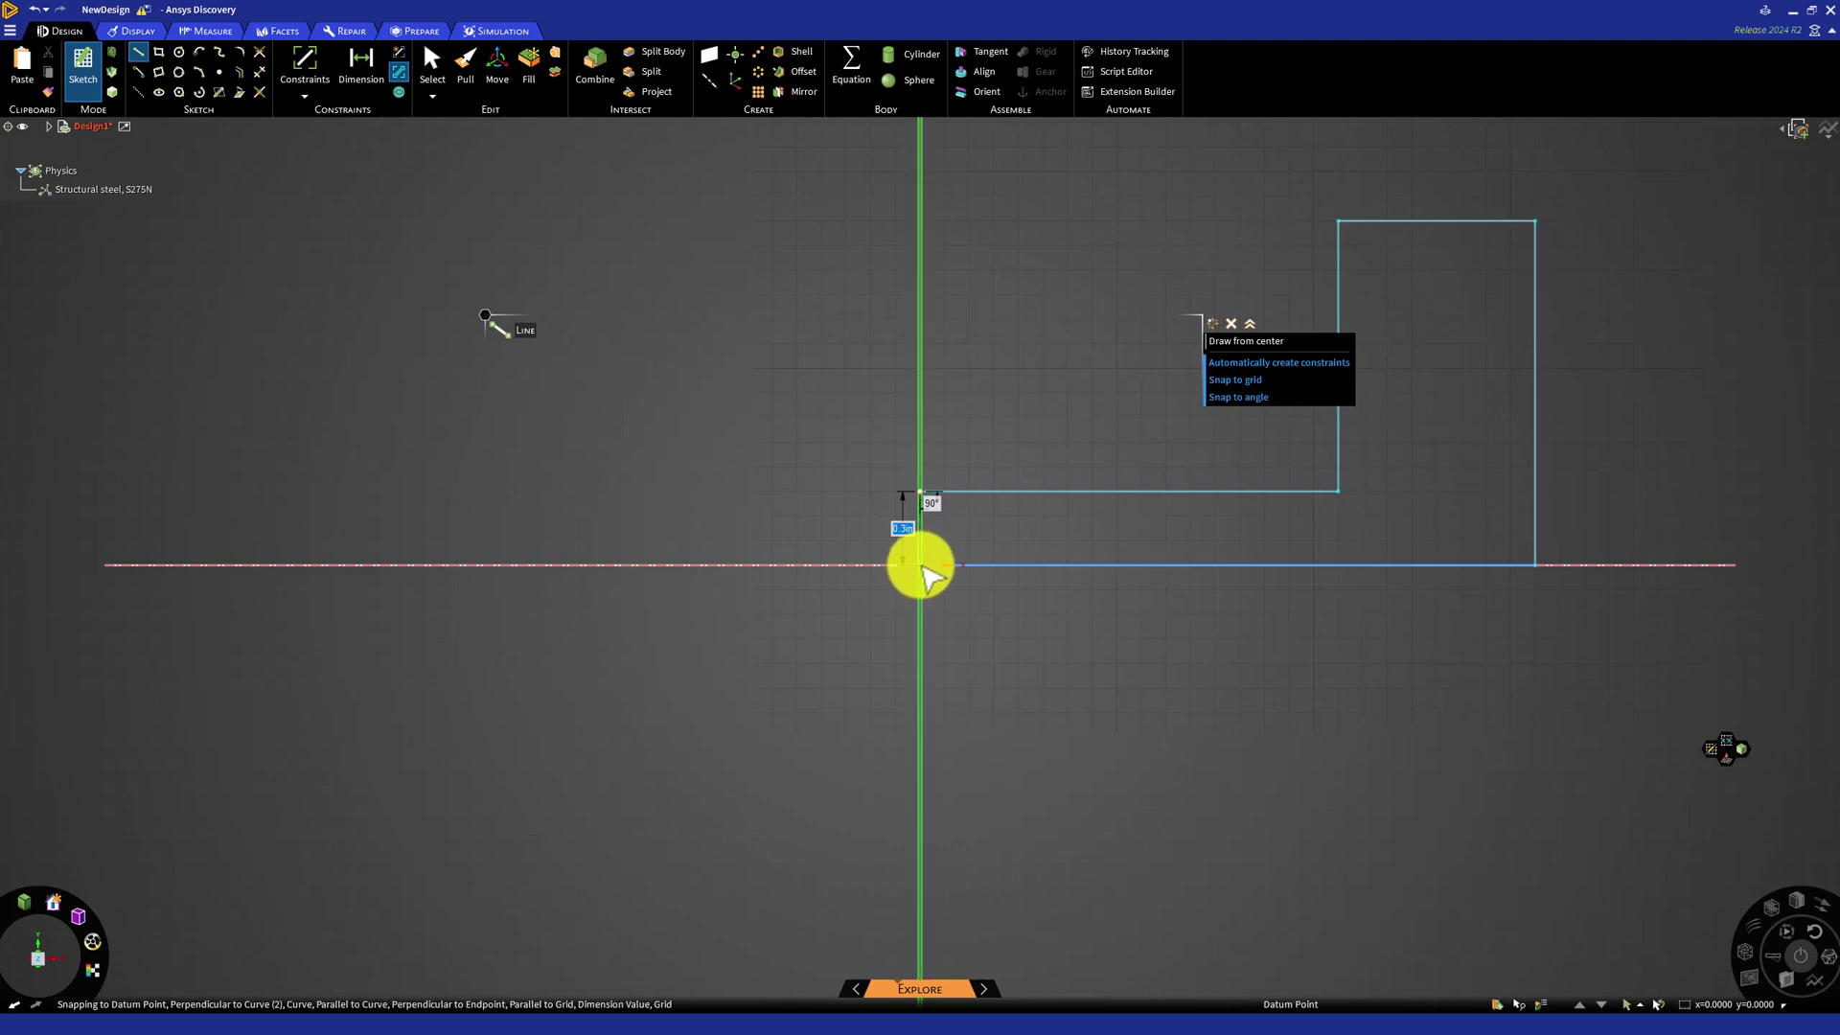
click(919, 565)
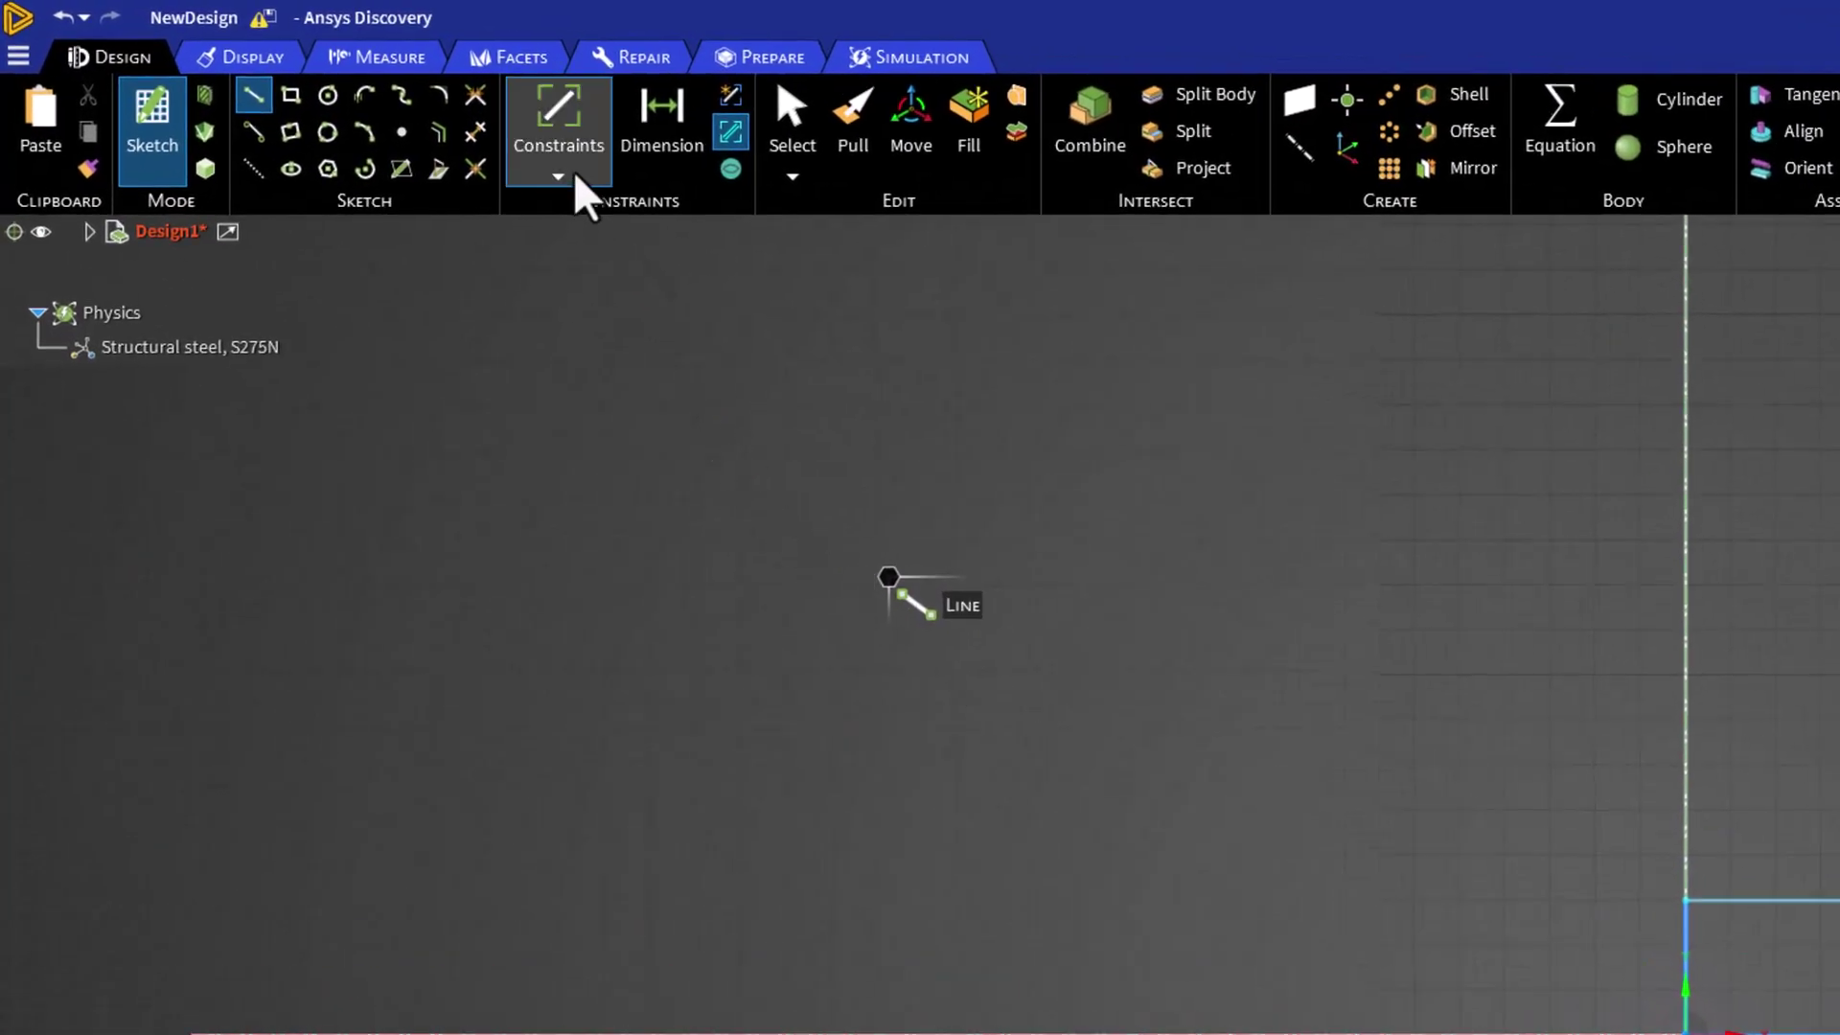
Step: Dimension the profile's outer vertical line farthest from the origin and set its length to 9 in
click(573, 171)
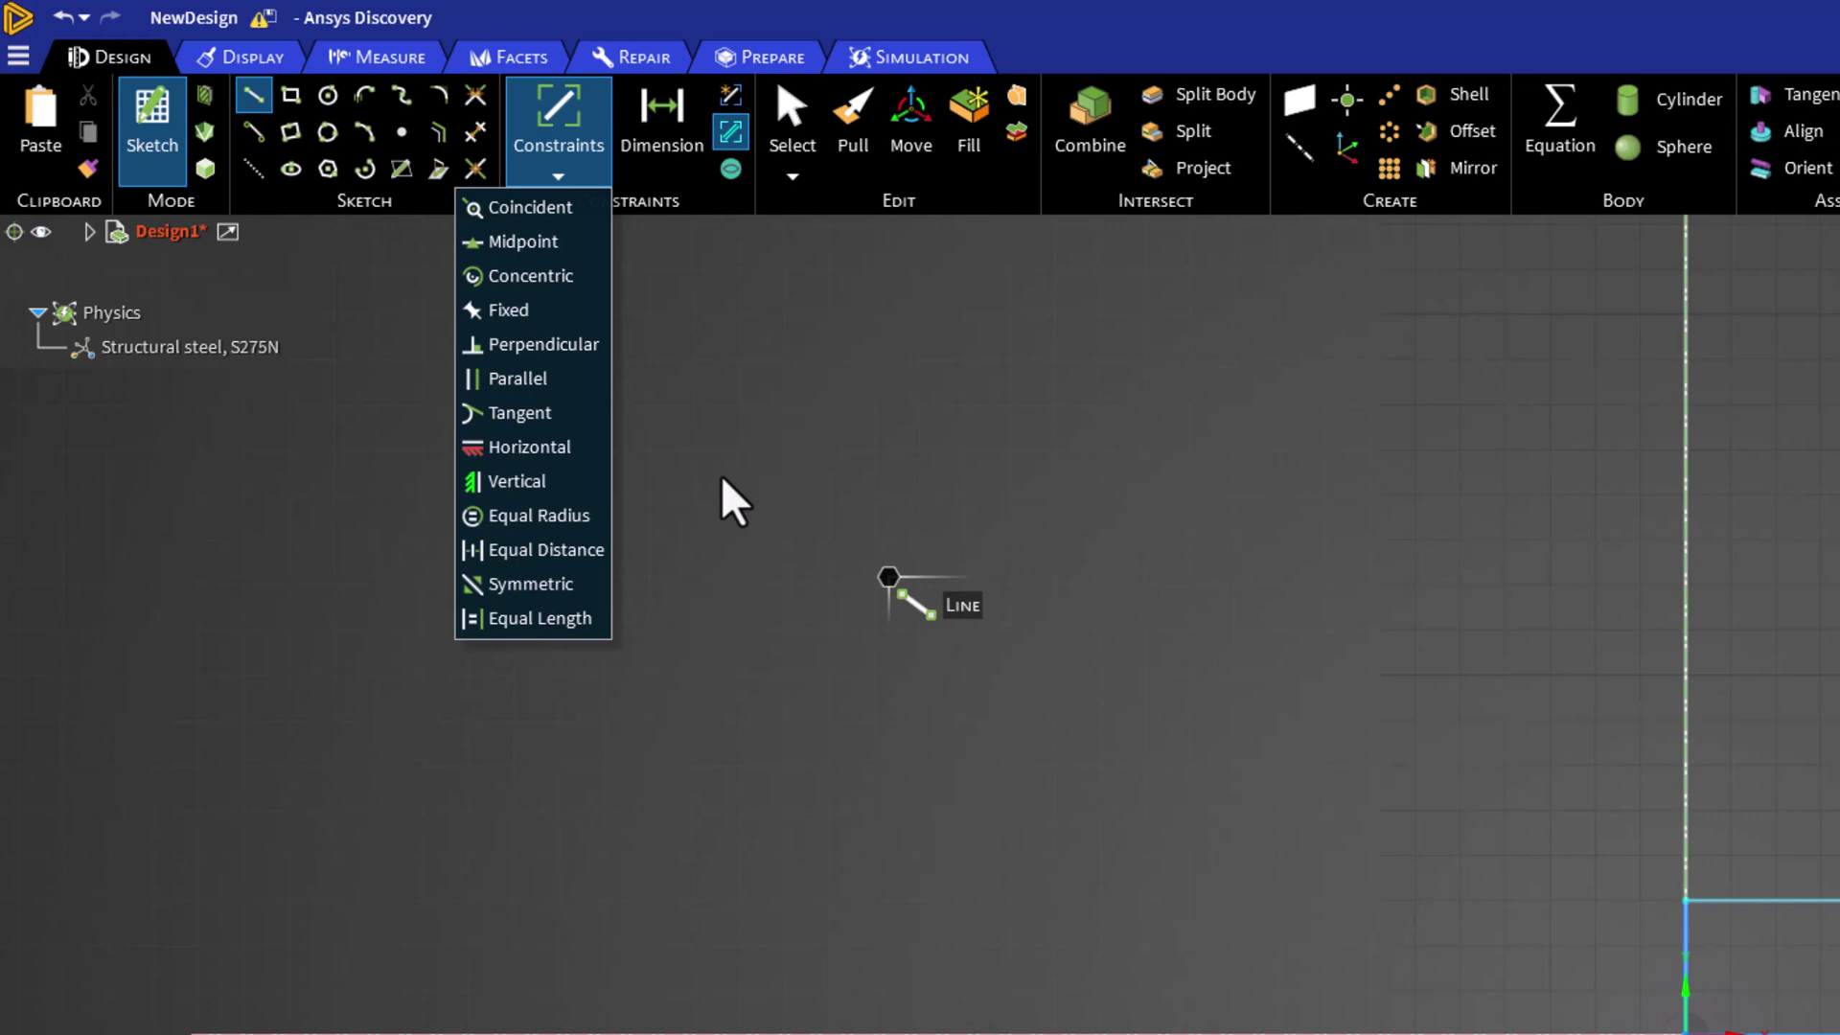
click(669, 115)
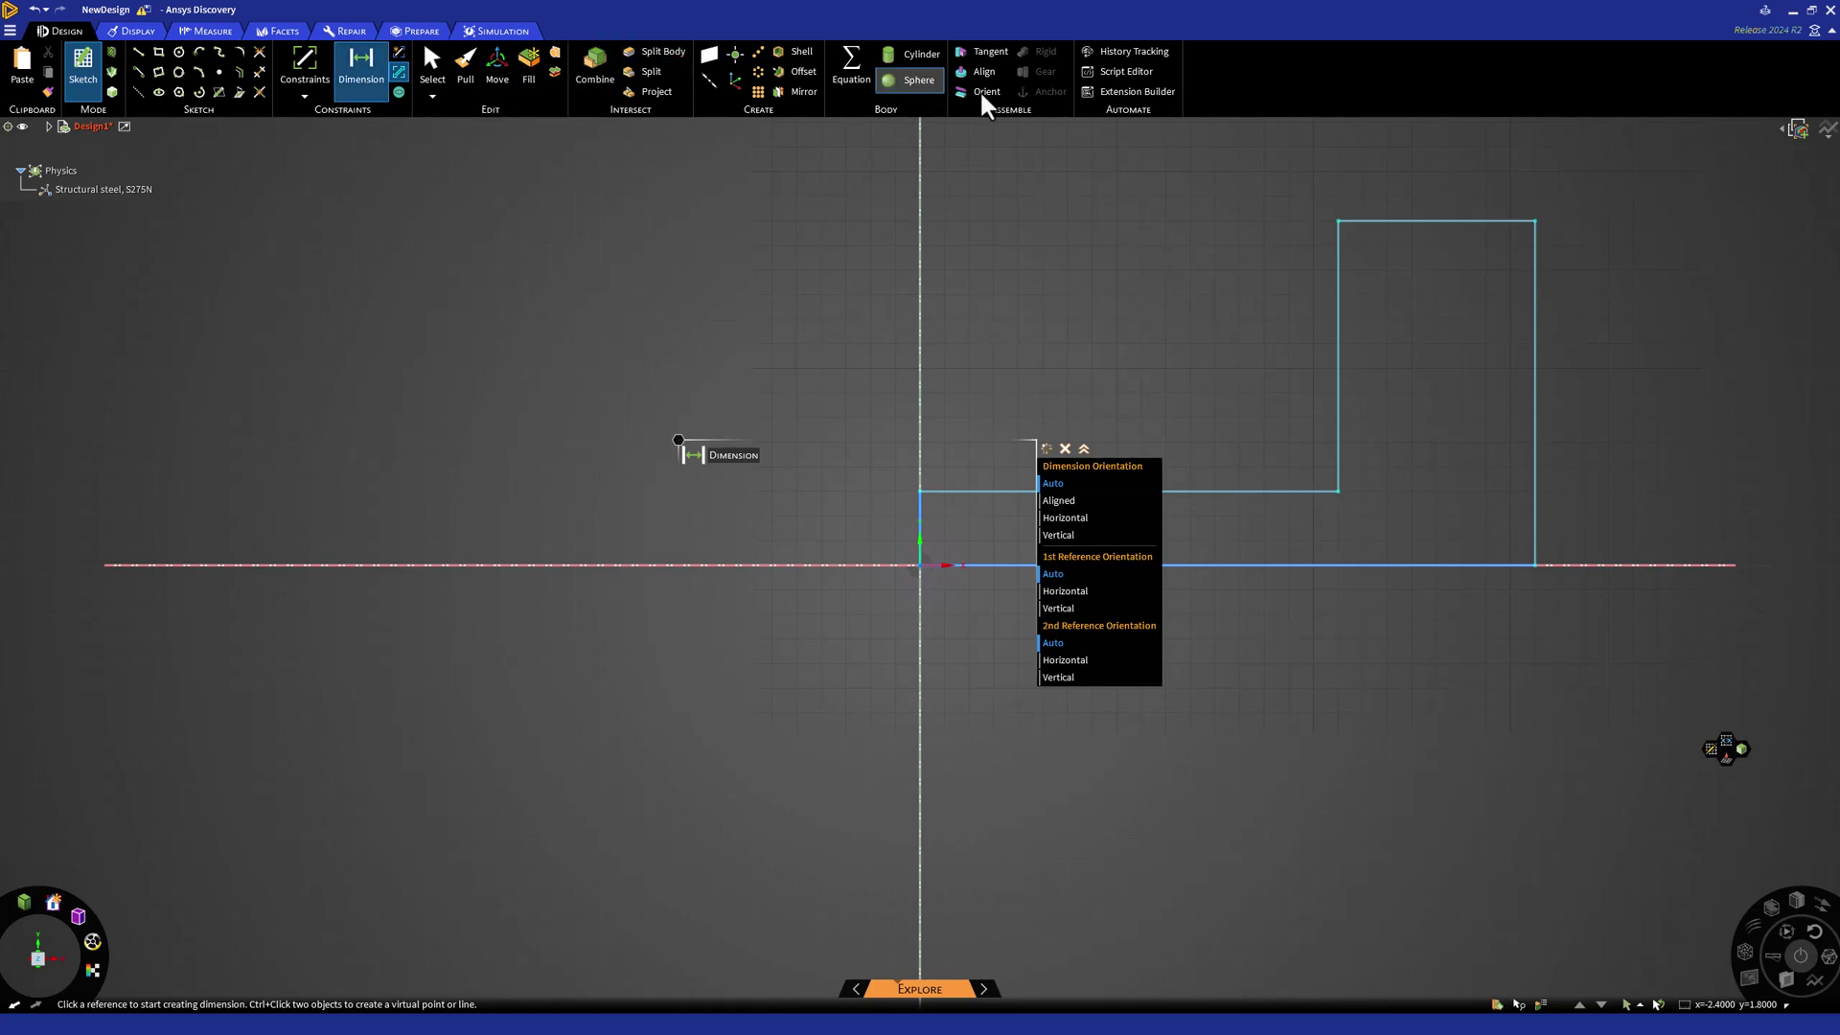
click(1536, 295)
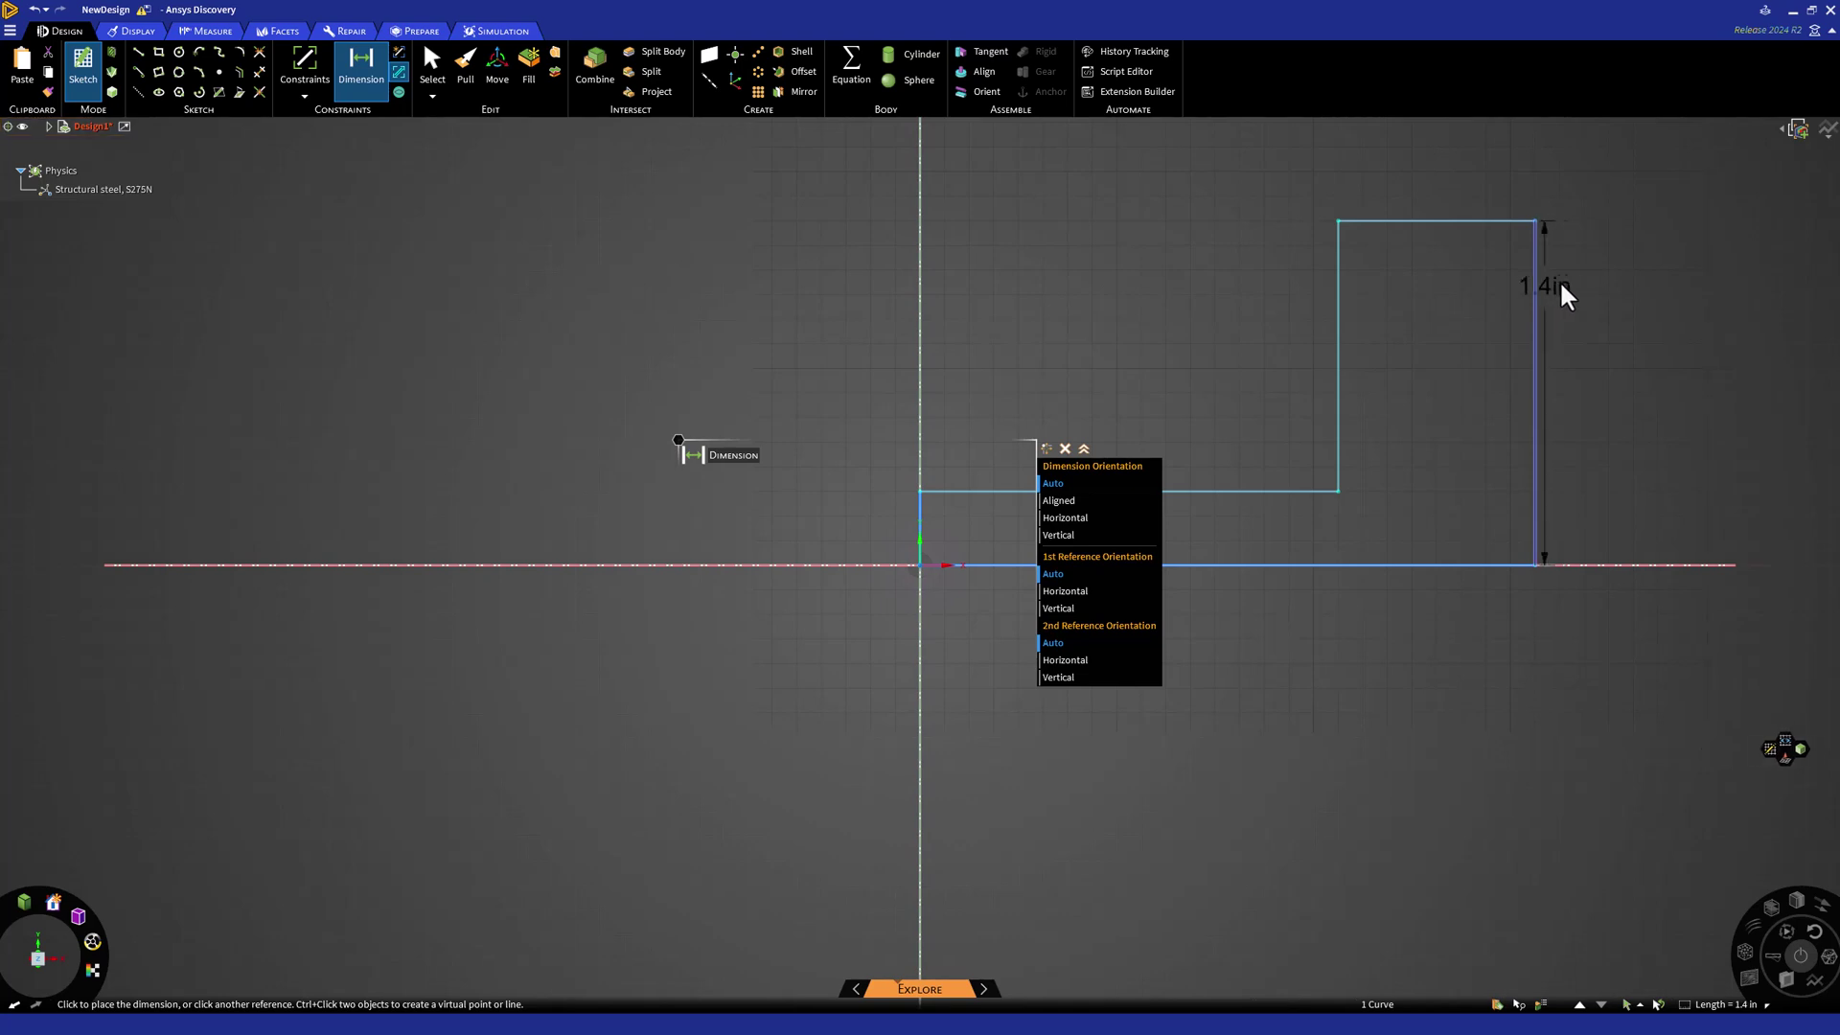
click(1662, 369)
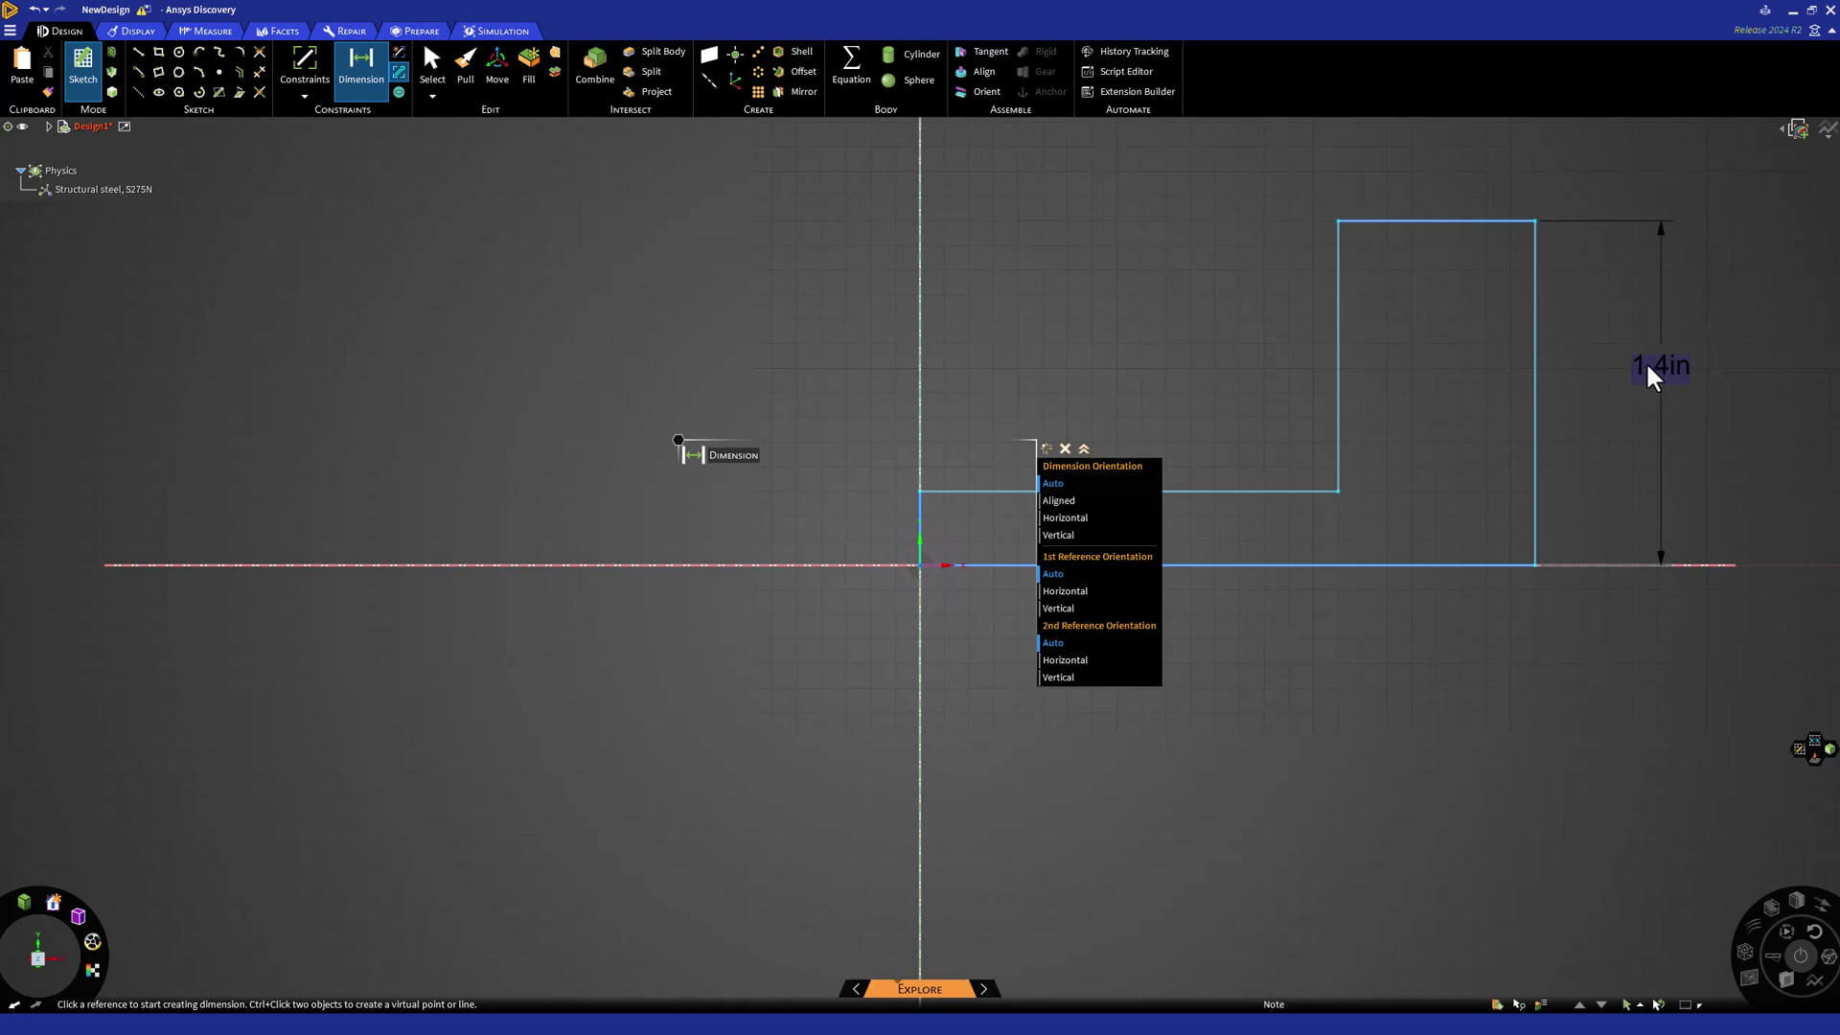
double_click(1652, 376)
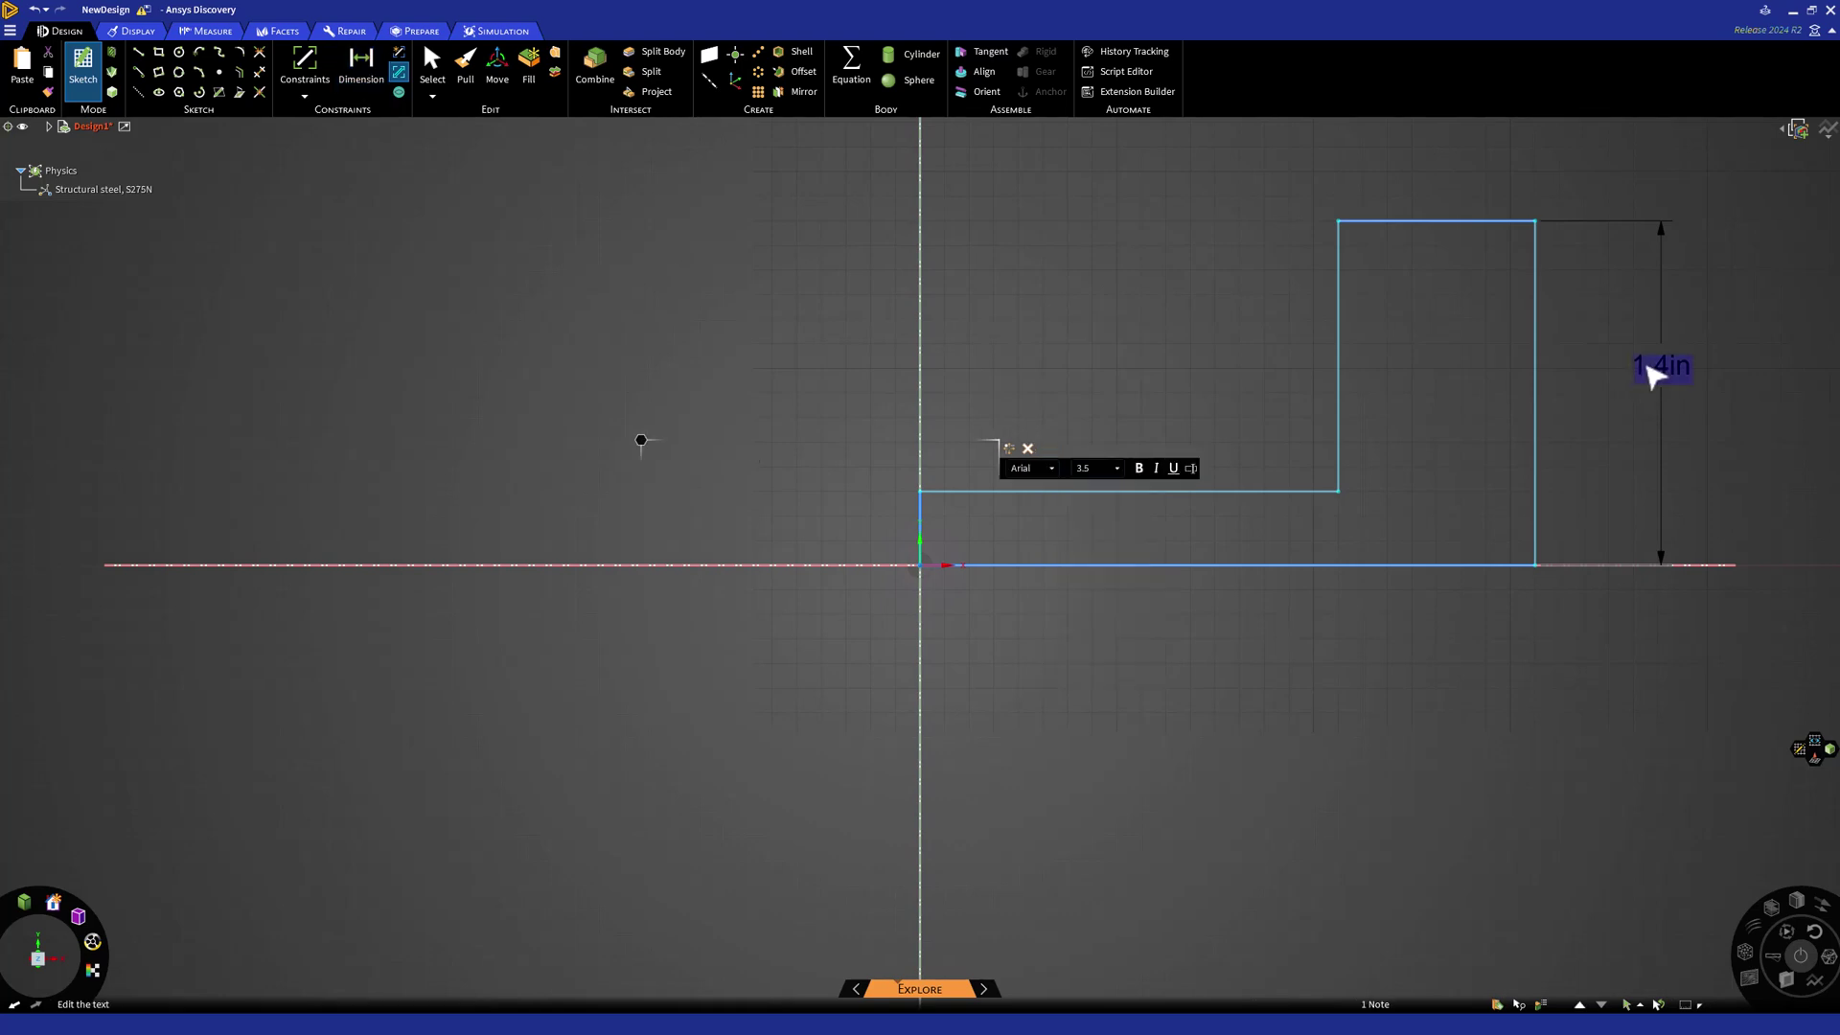
text(0)
key(Return)
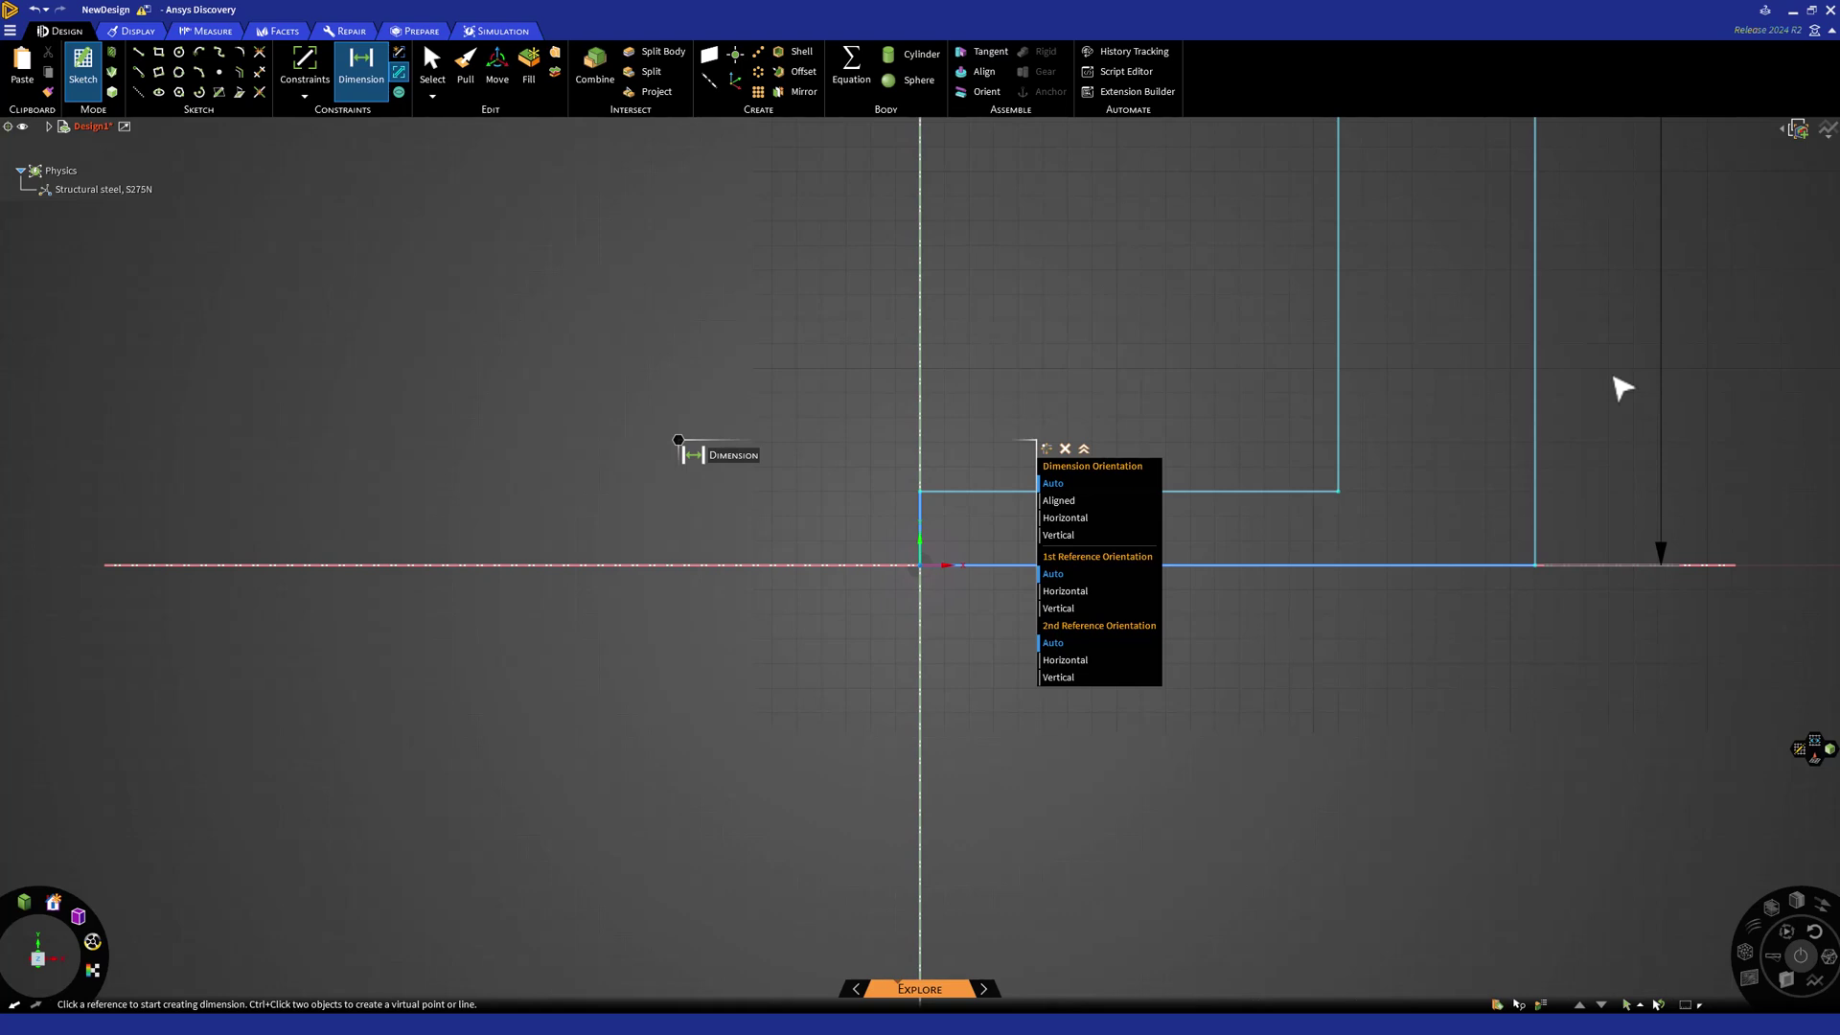
Step: Dimension the short vertical line at the origin and set the base thickness to 0.5 in
key(z)
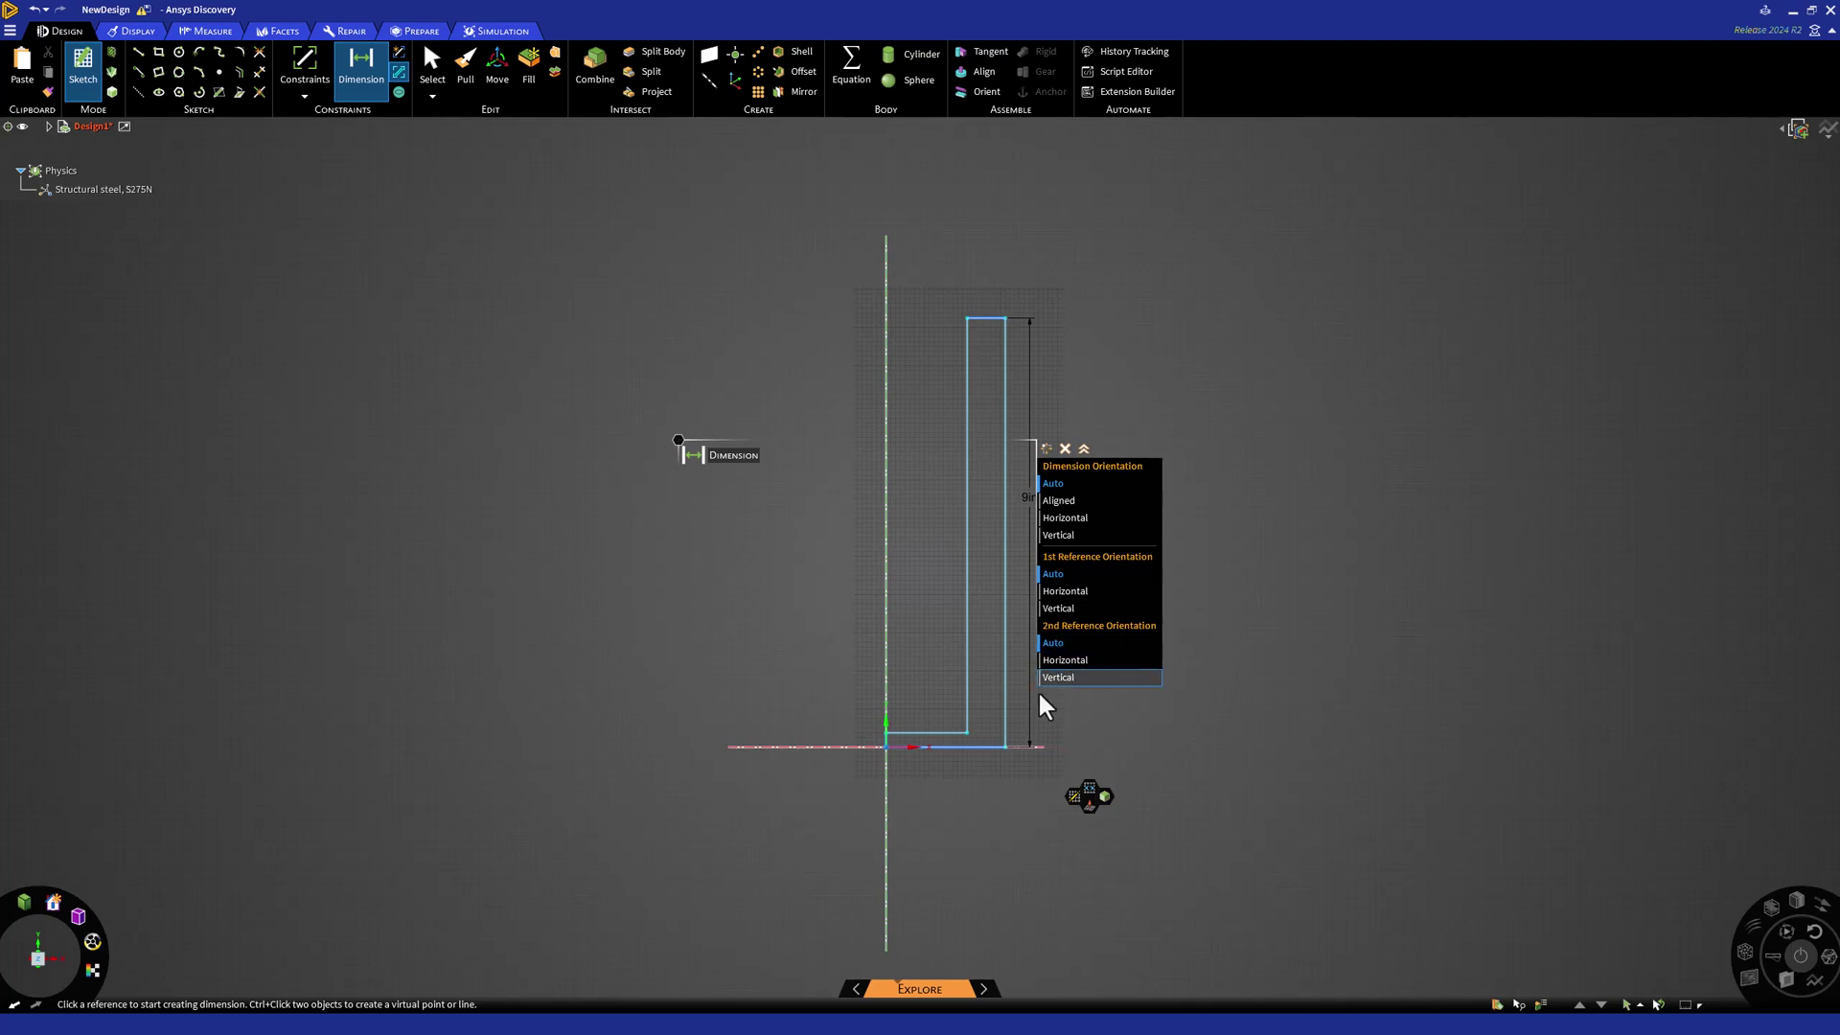
scroll(884, 744, up, 1)
scroll(885, 745, up, 5)
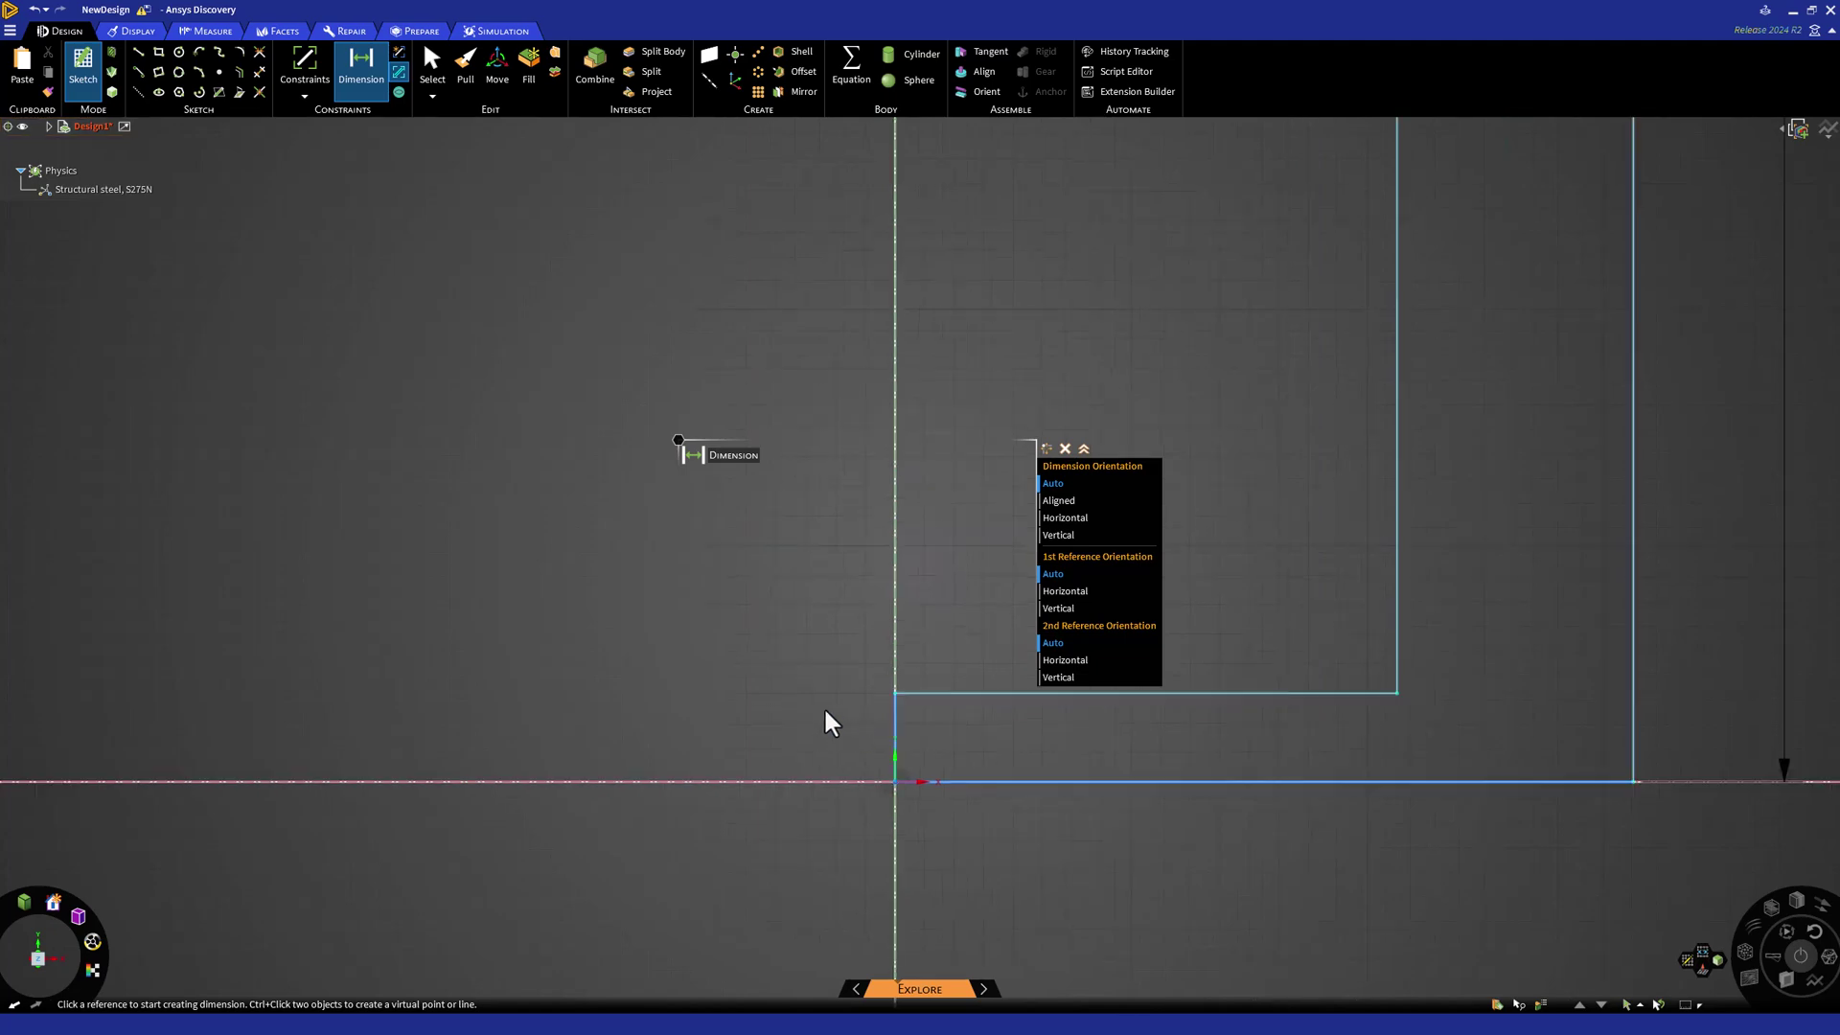
click(893, 711)
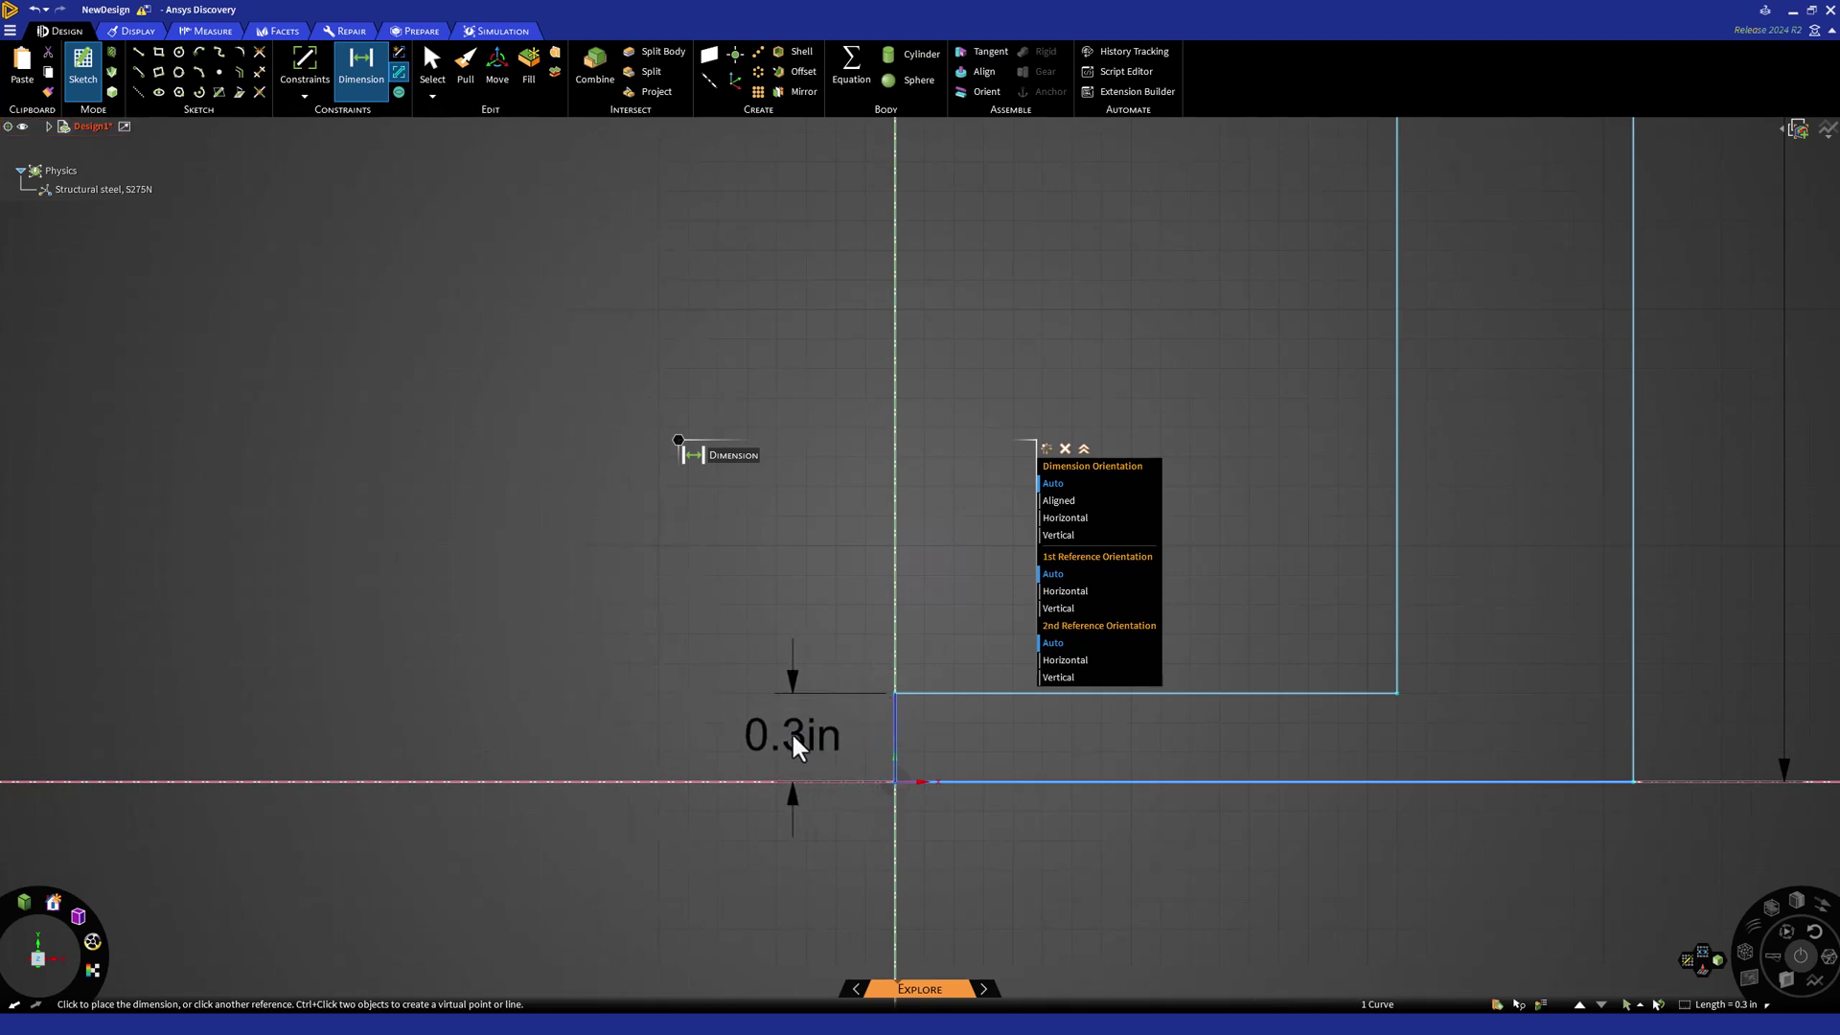
click(791, 736)
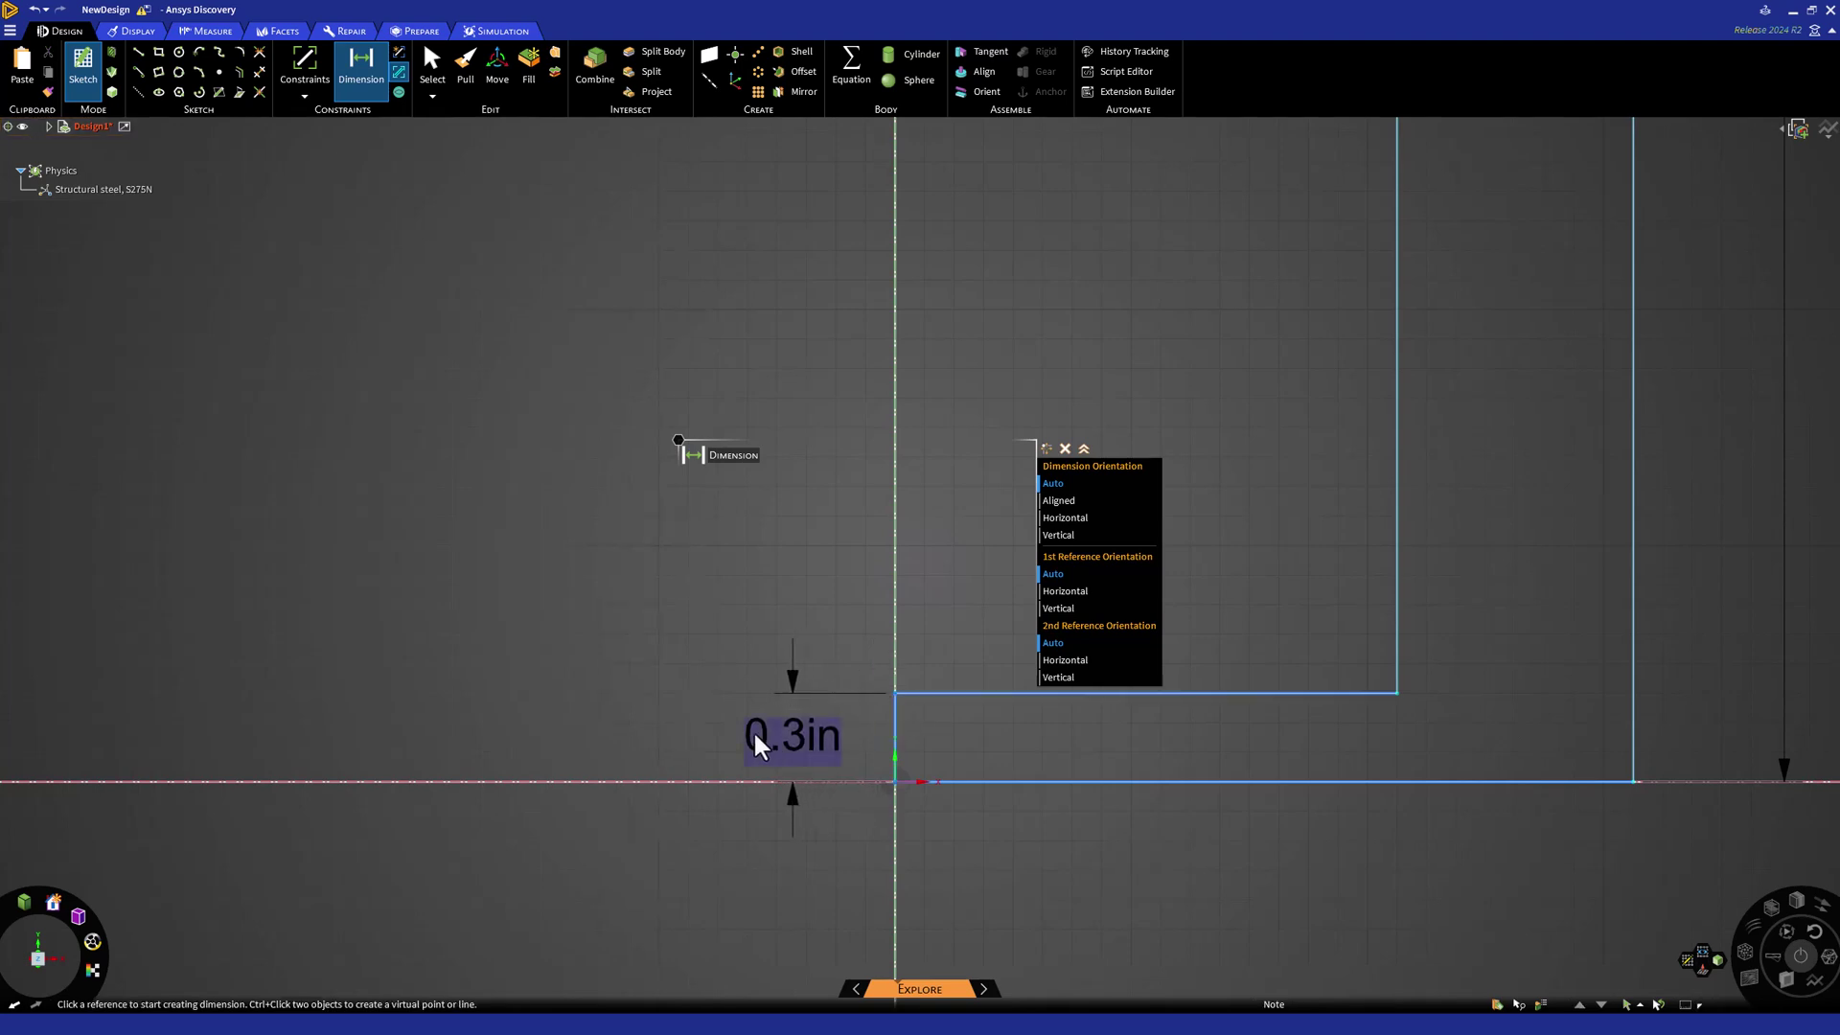
double_click(779, 729)
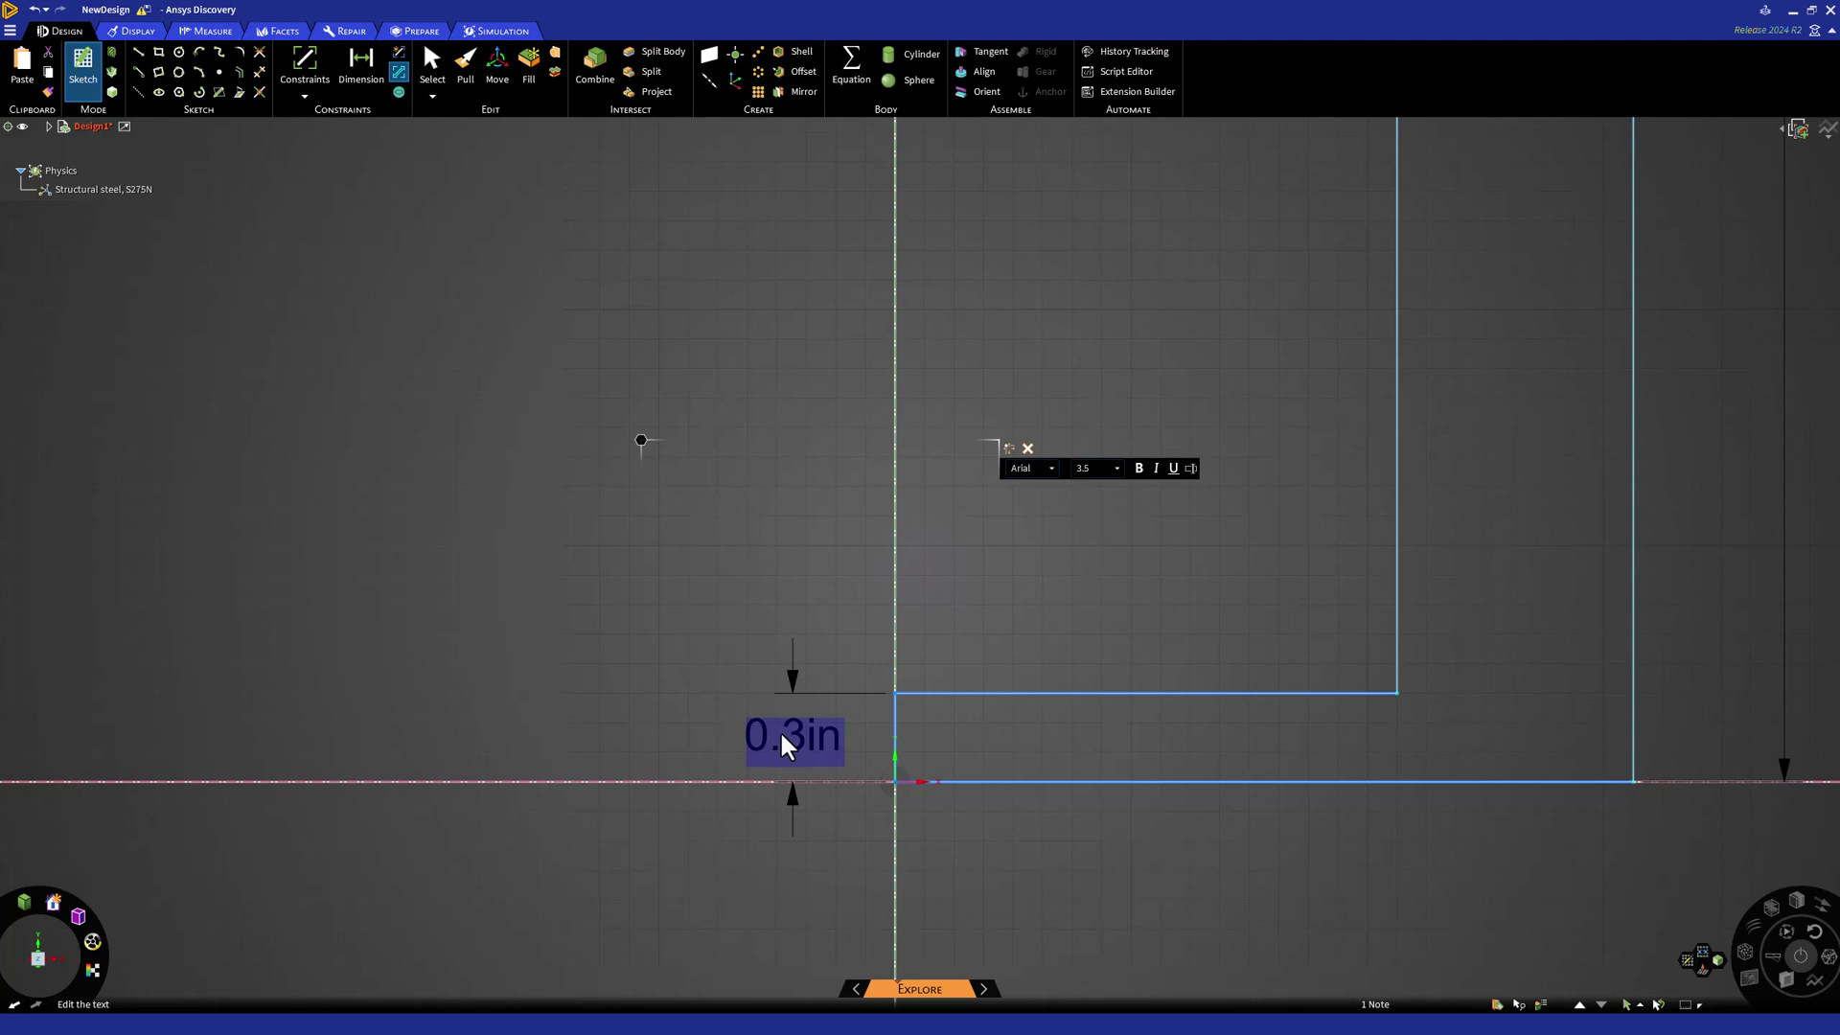
text(5)
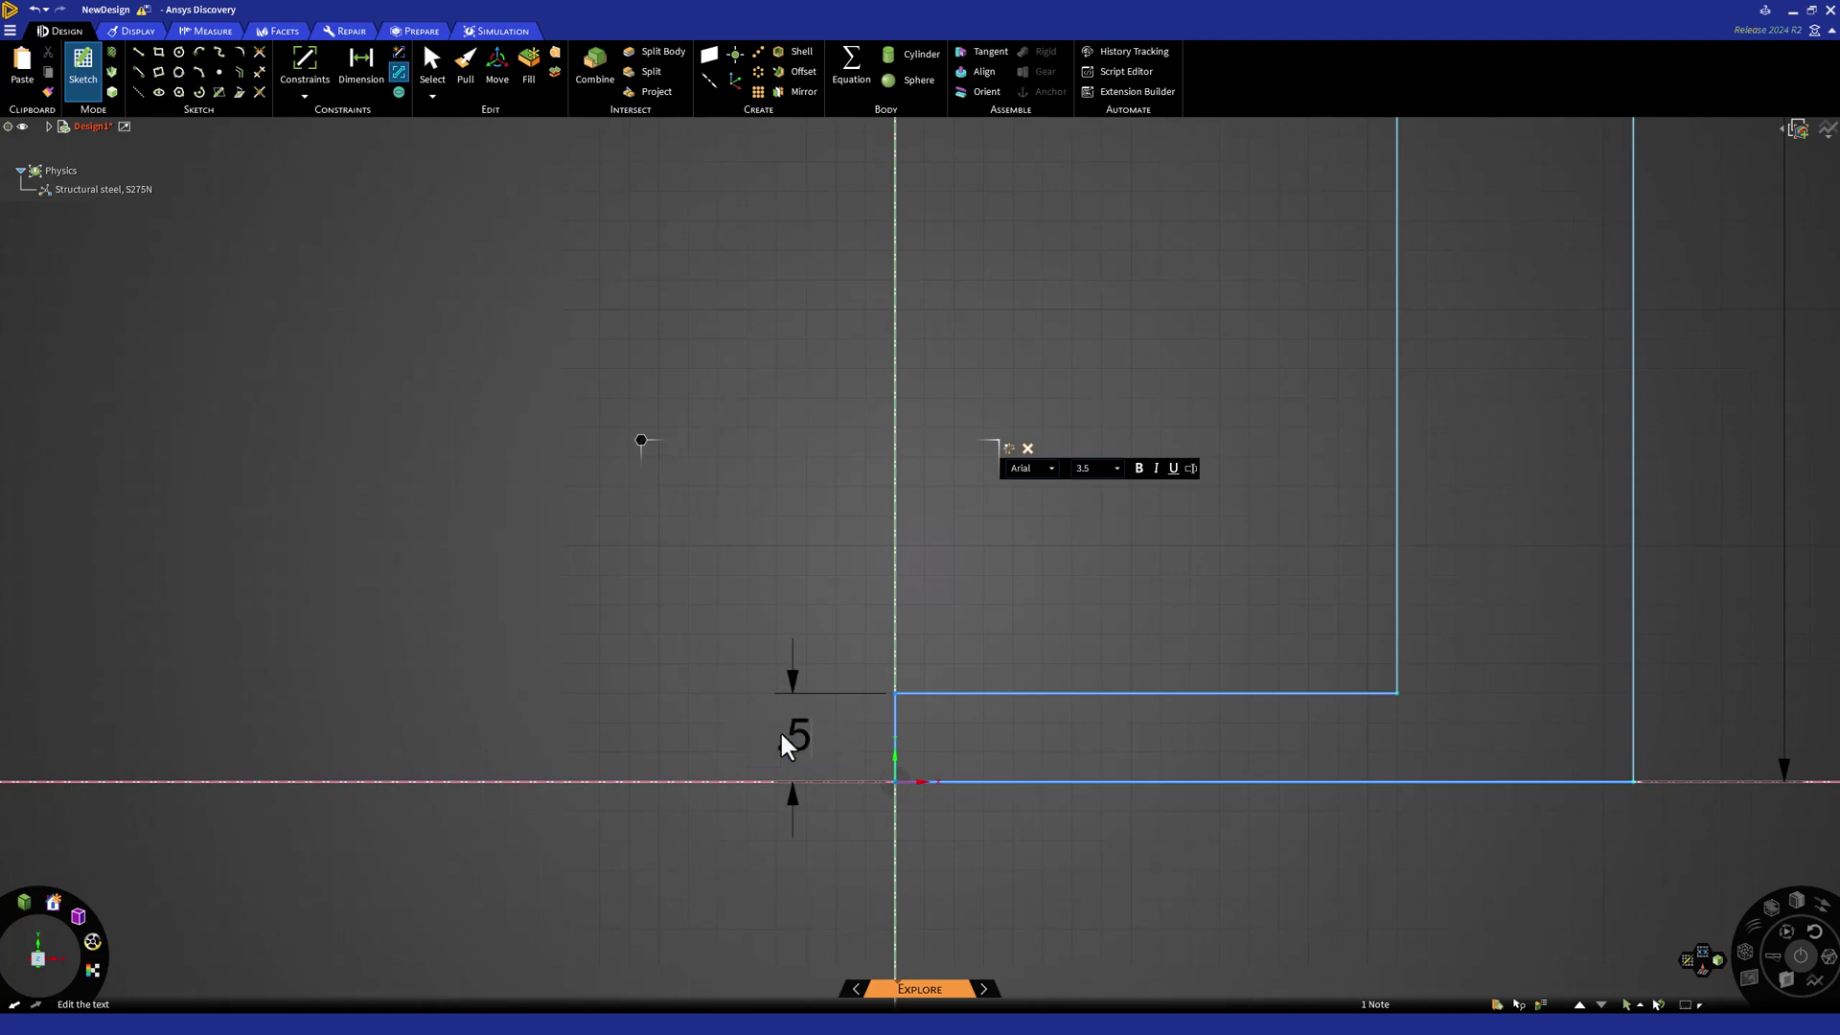
key(Return)
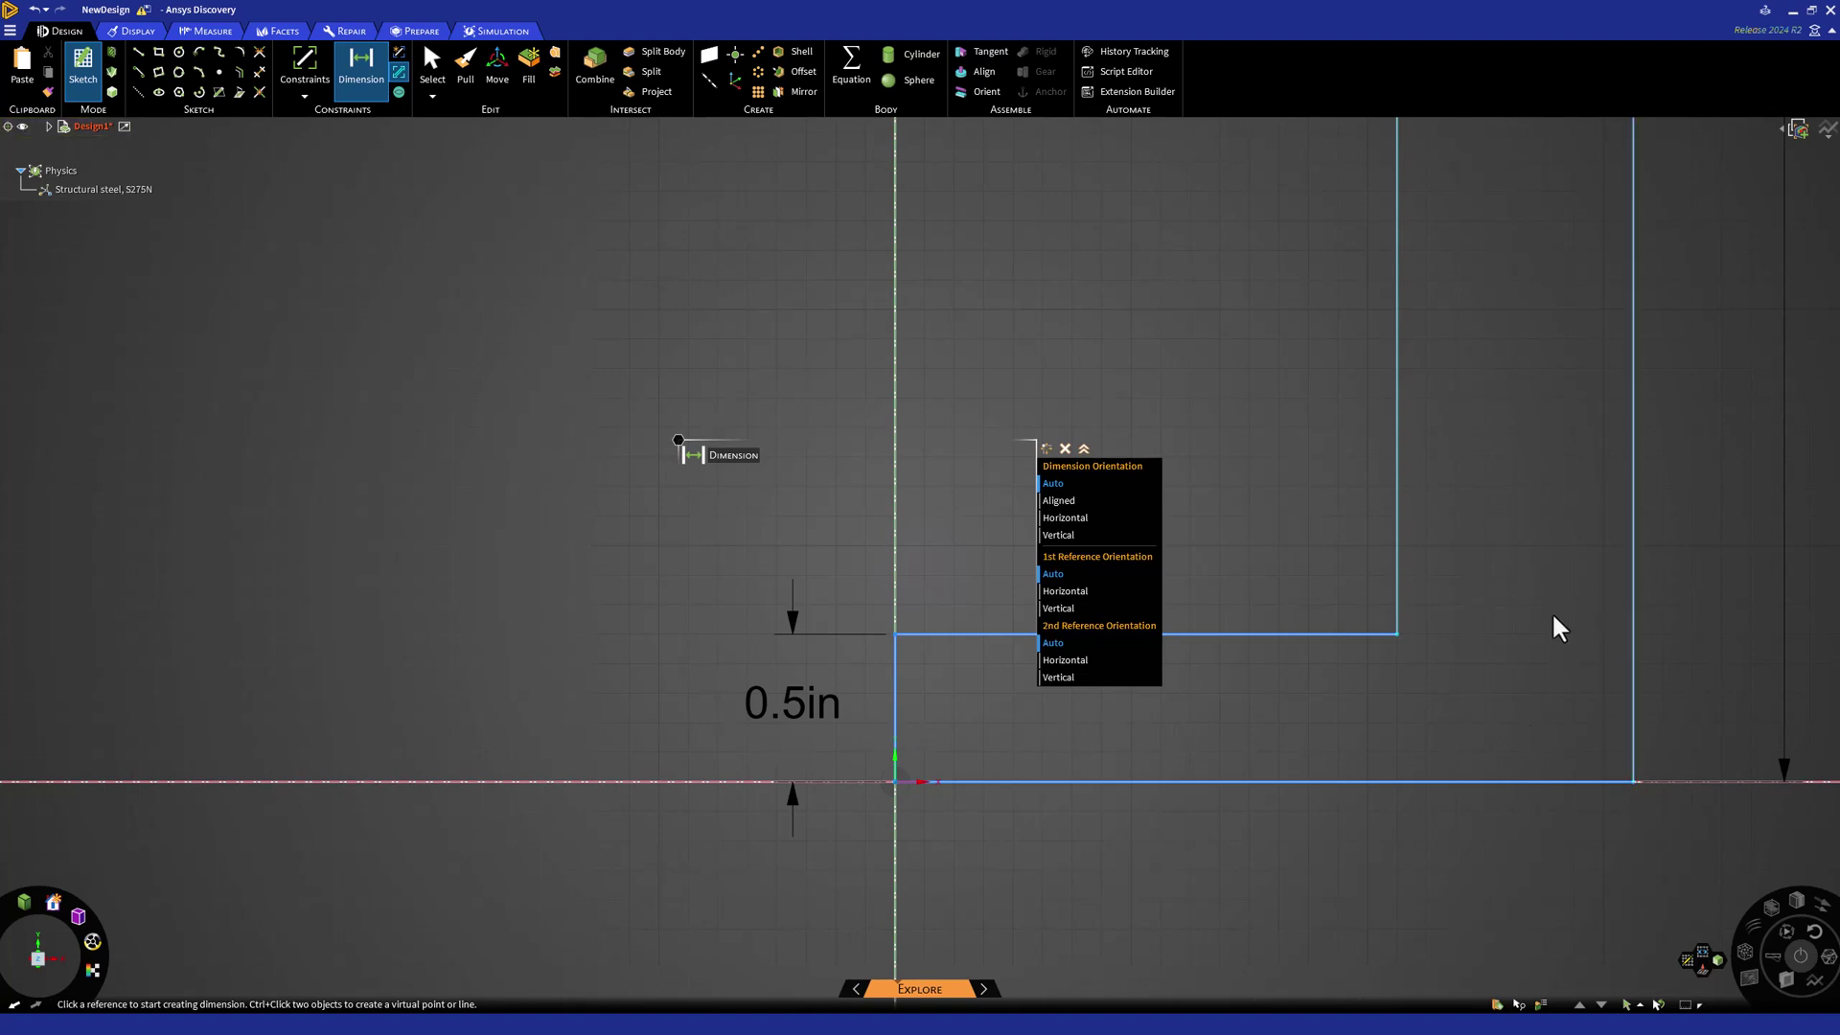
Step: Dimension the short horizontal line at the upper end of the upright and set the wall thickness to 0.5 in
scroll(1548, 396, up, 3)
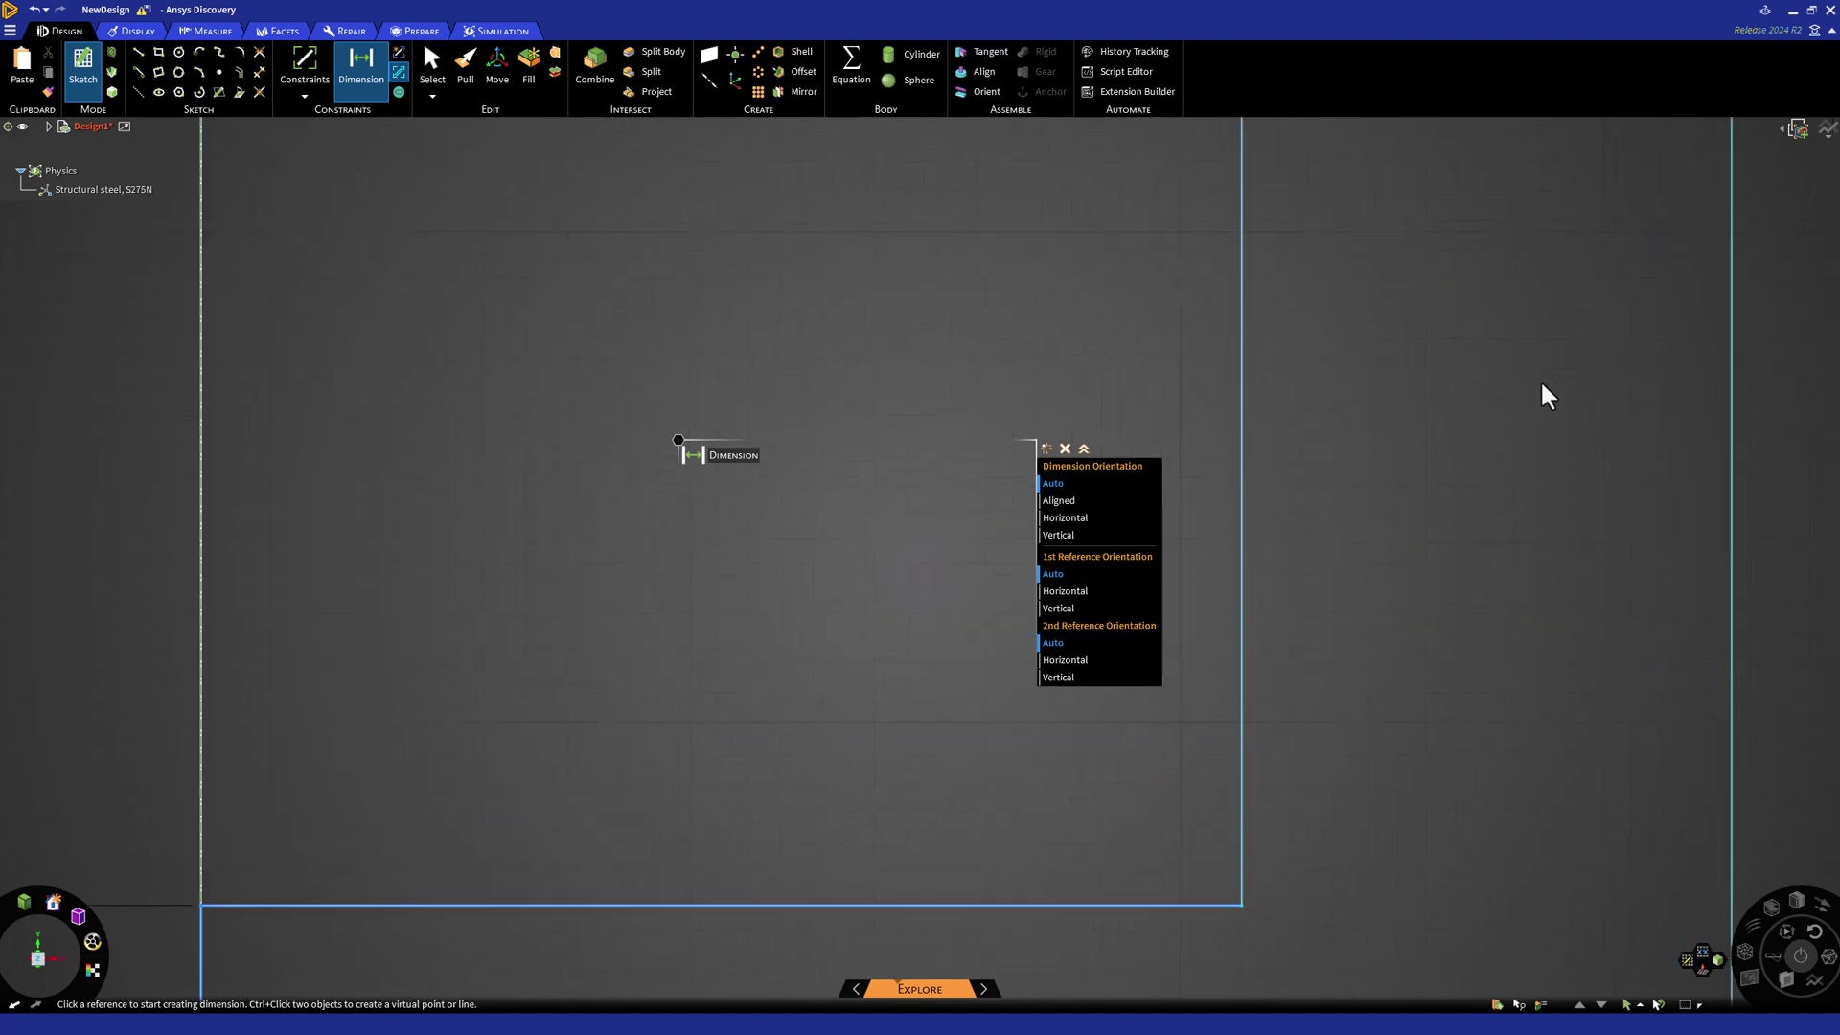
scroll(1548, 396, down, 5)
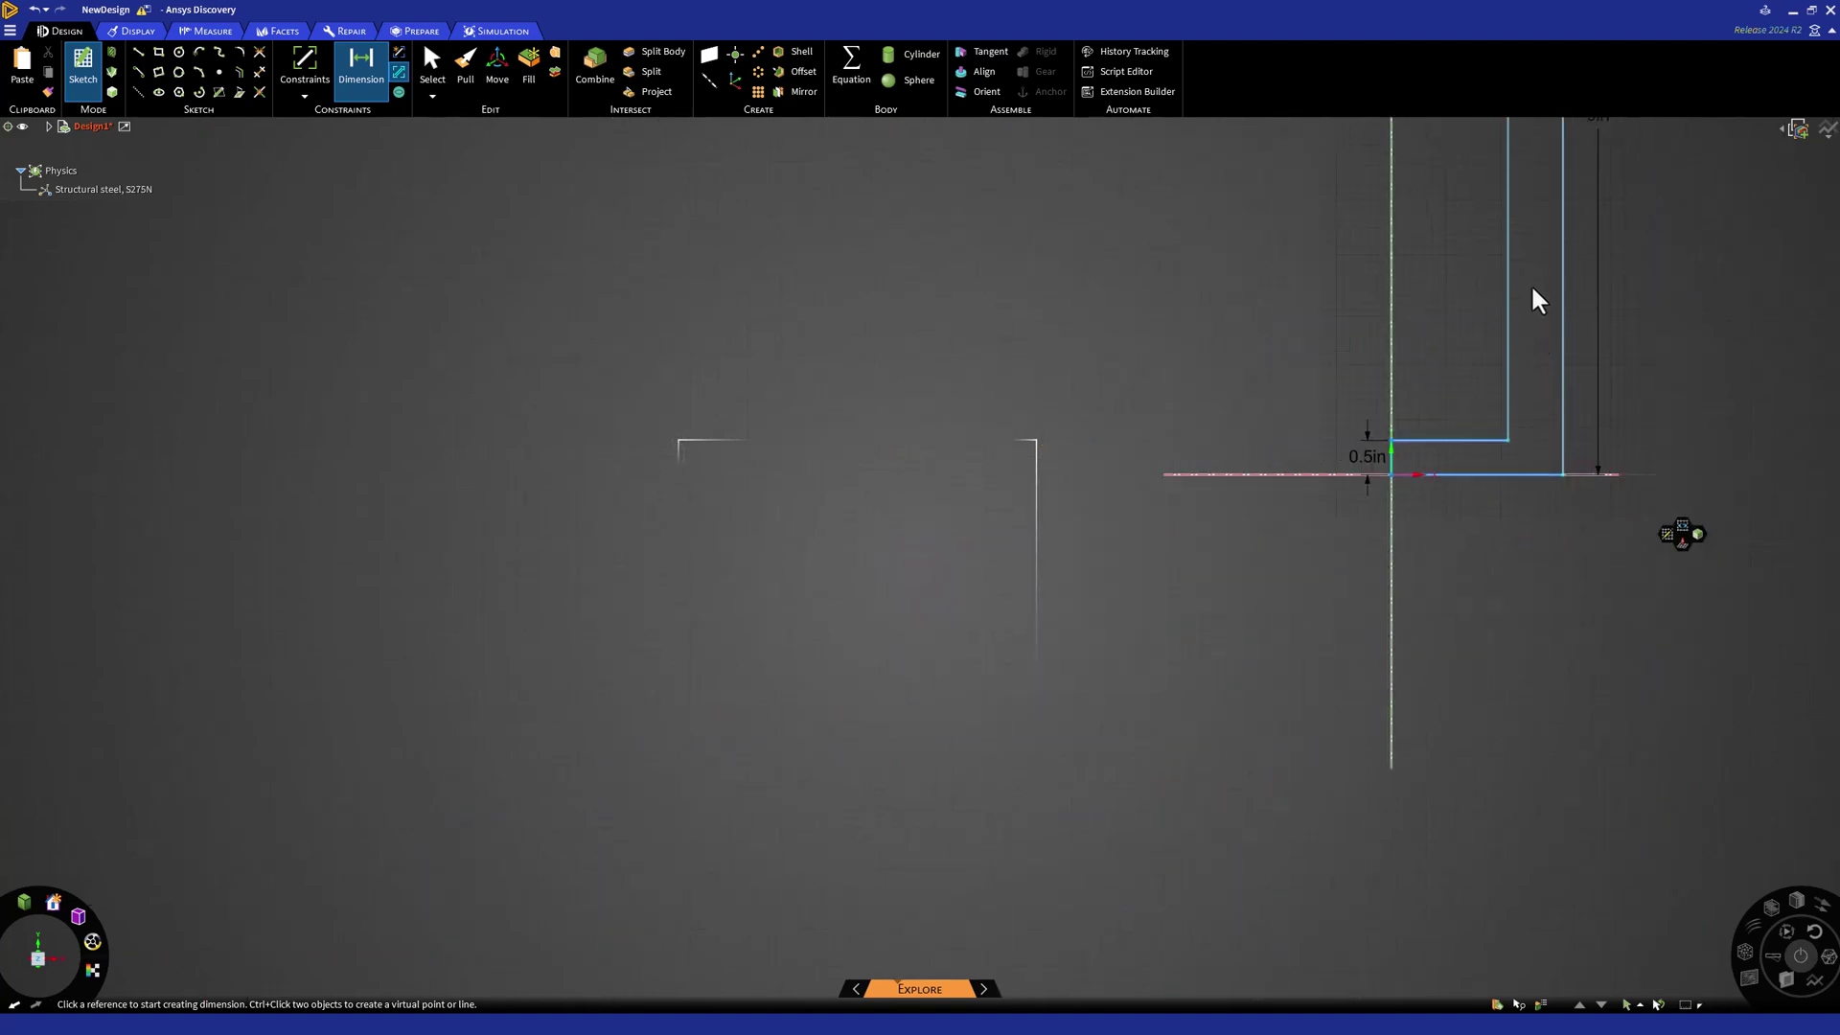
shift+middle_drag(1532, 296, 1302, 718)
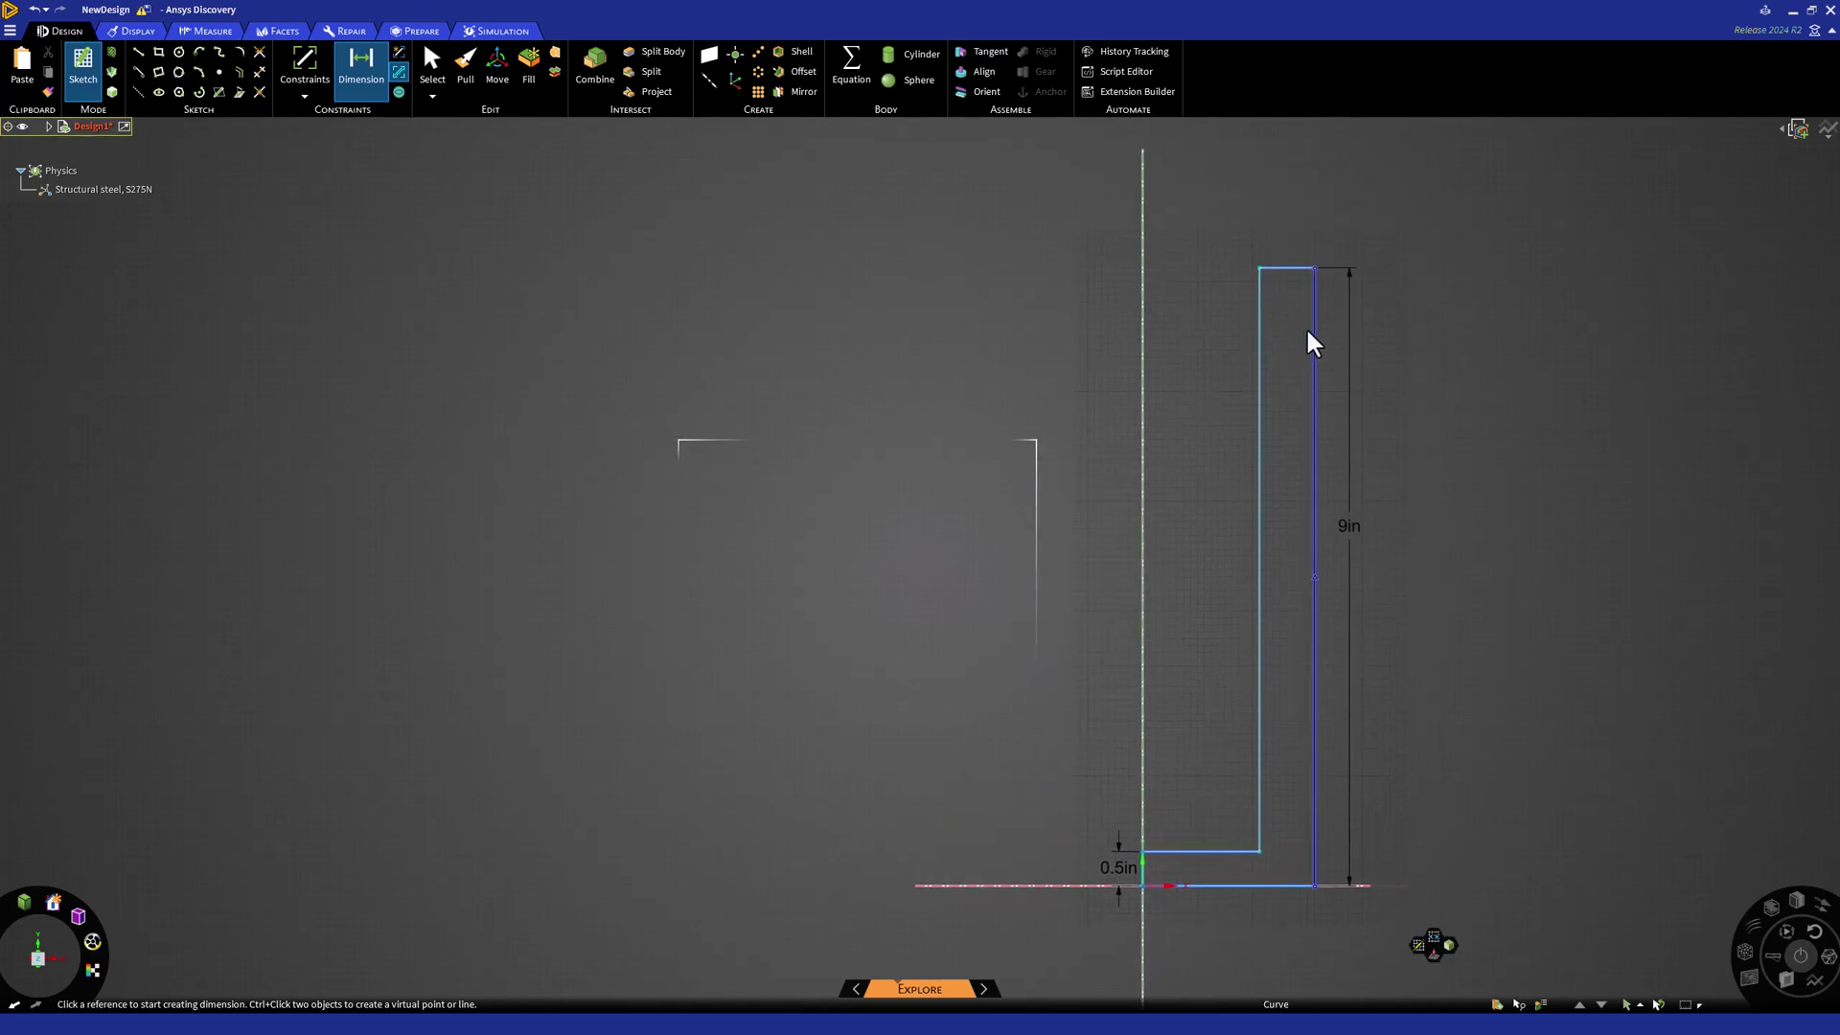
shift+middle_drag(1269, 394, 1141, 563)
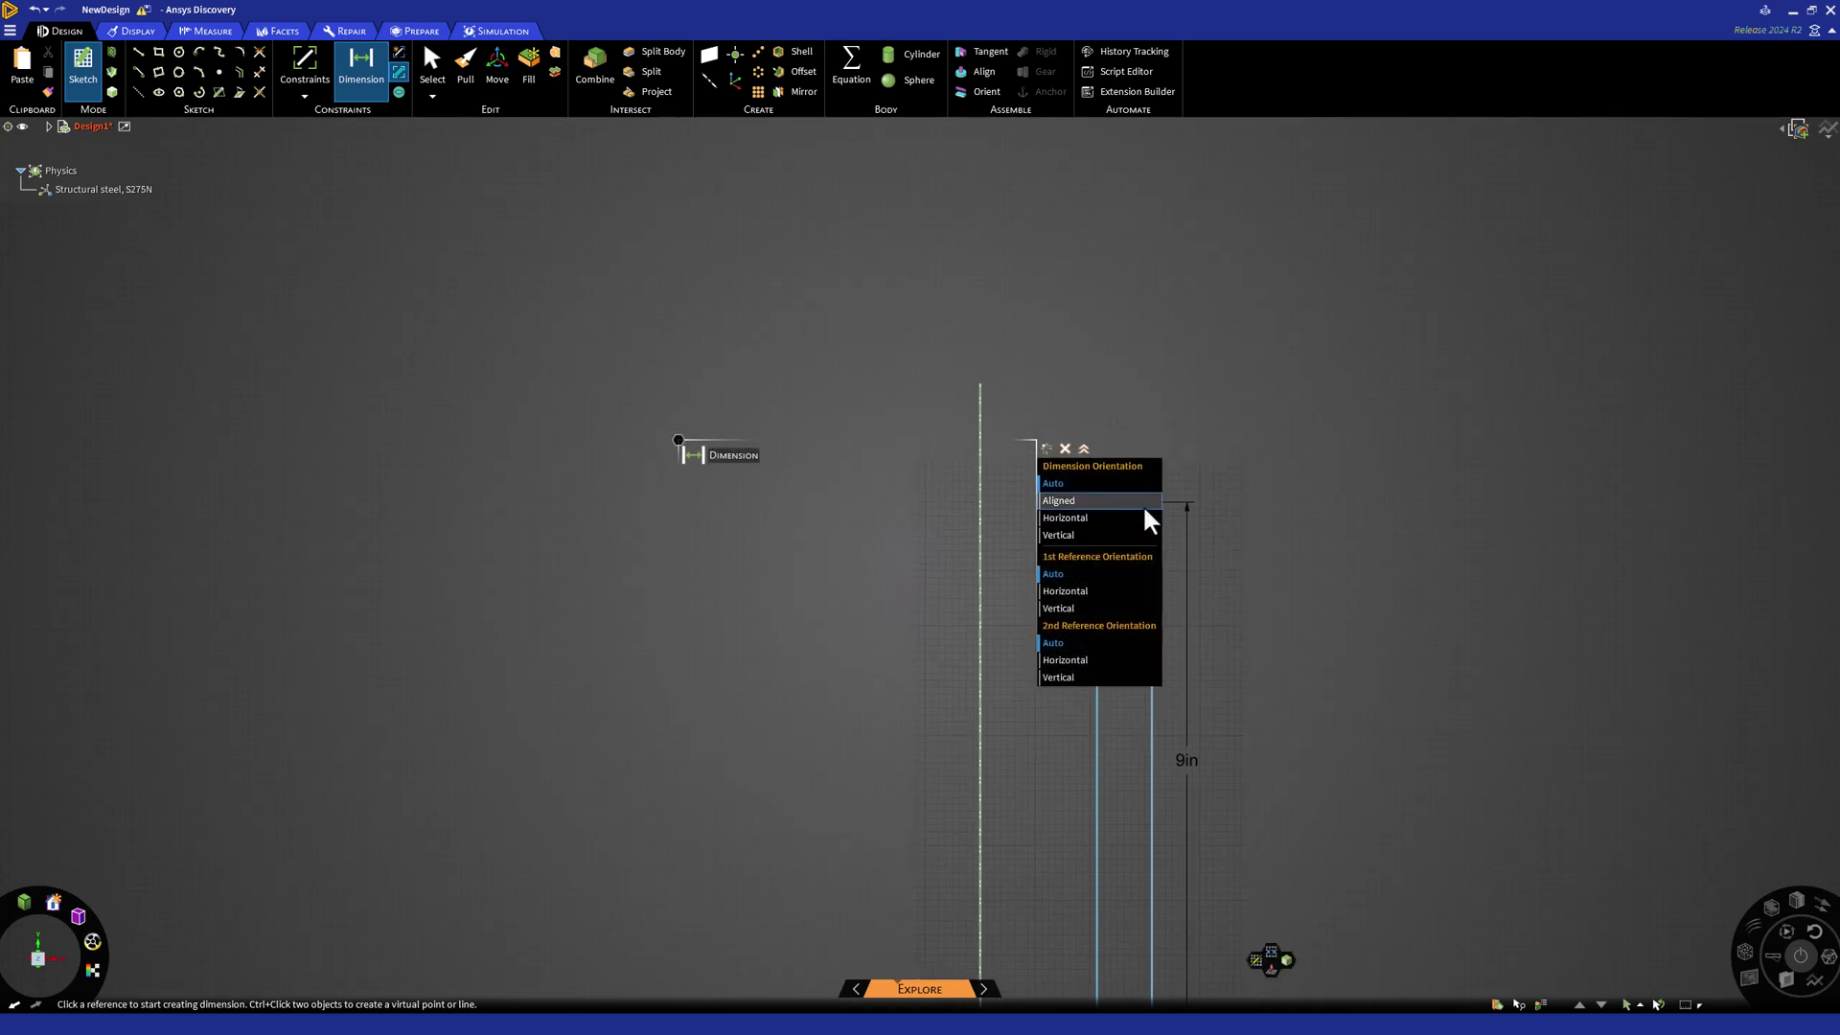
scroll(1019, 518, up, 6)
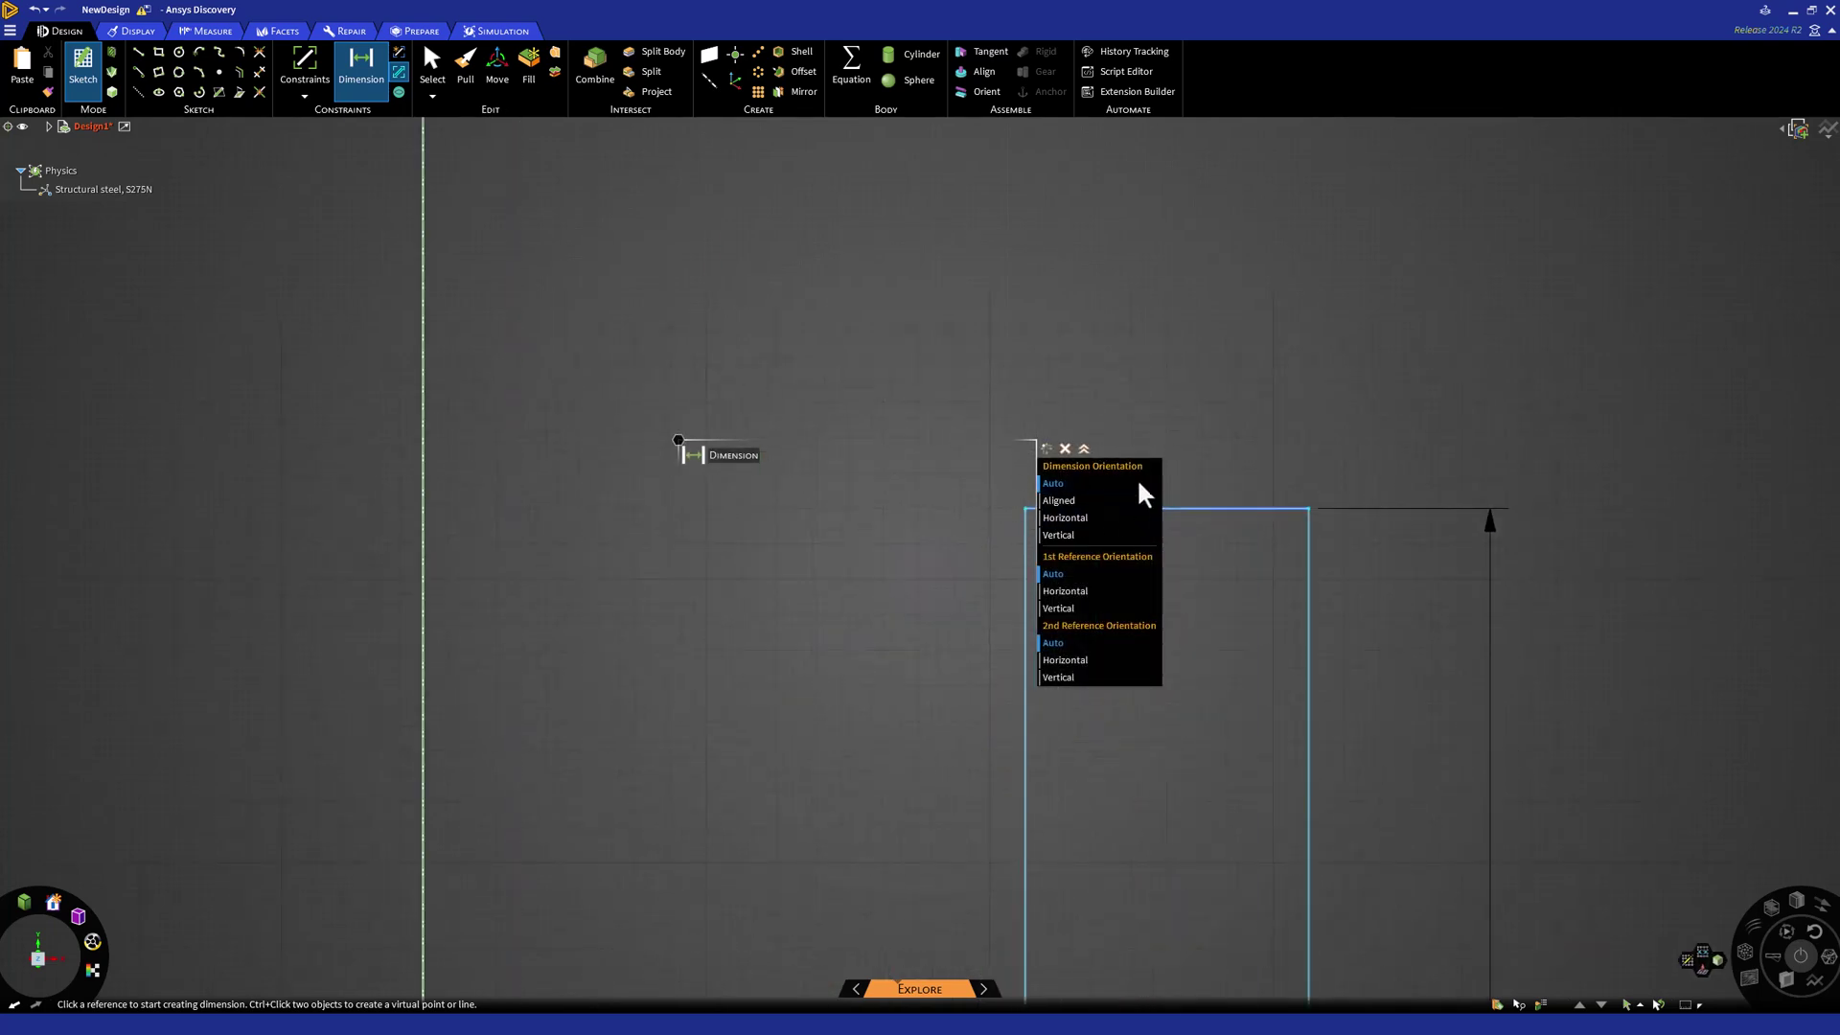
shift+middle_drag(1322, 477, 1015, 456)
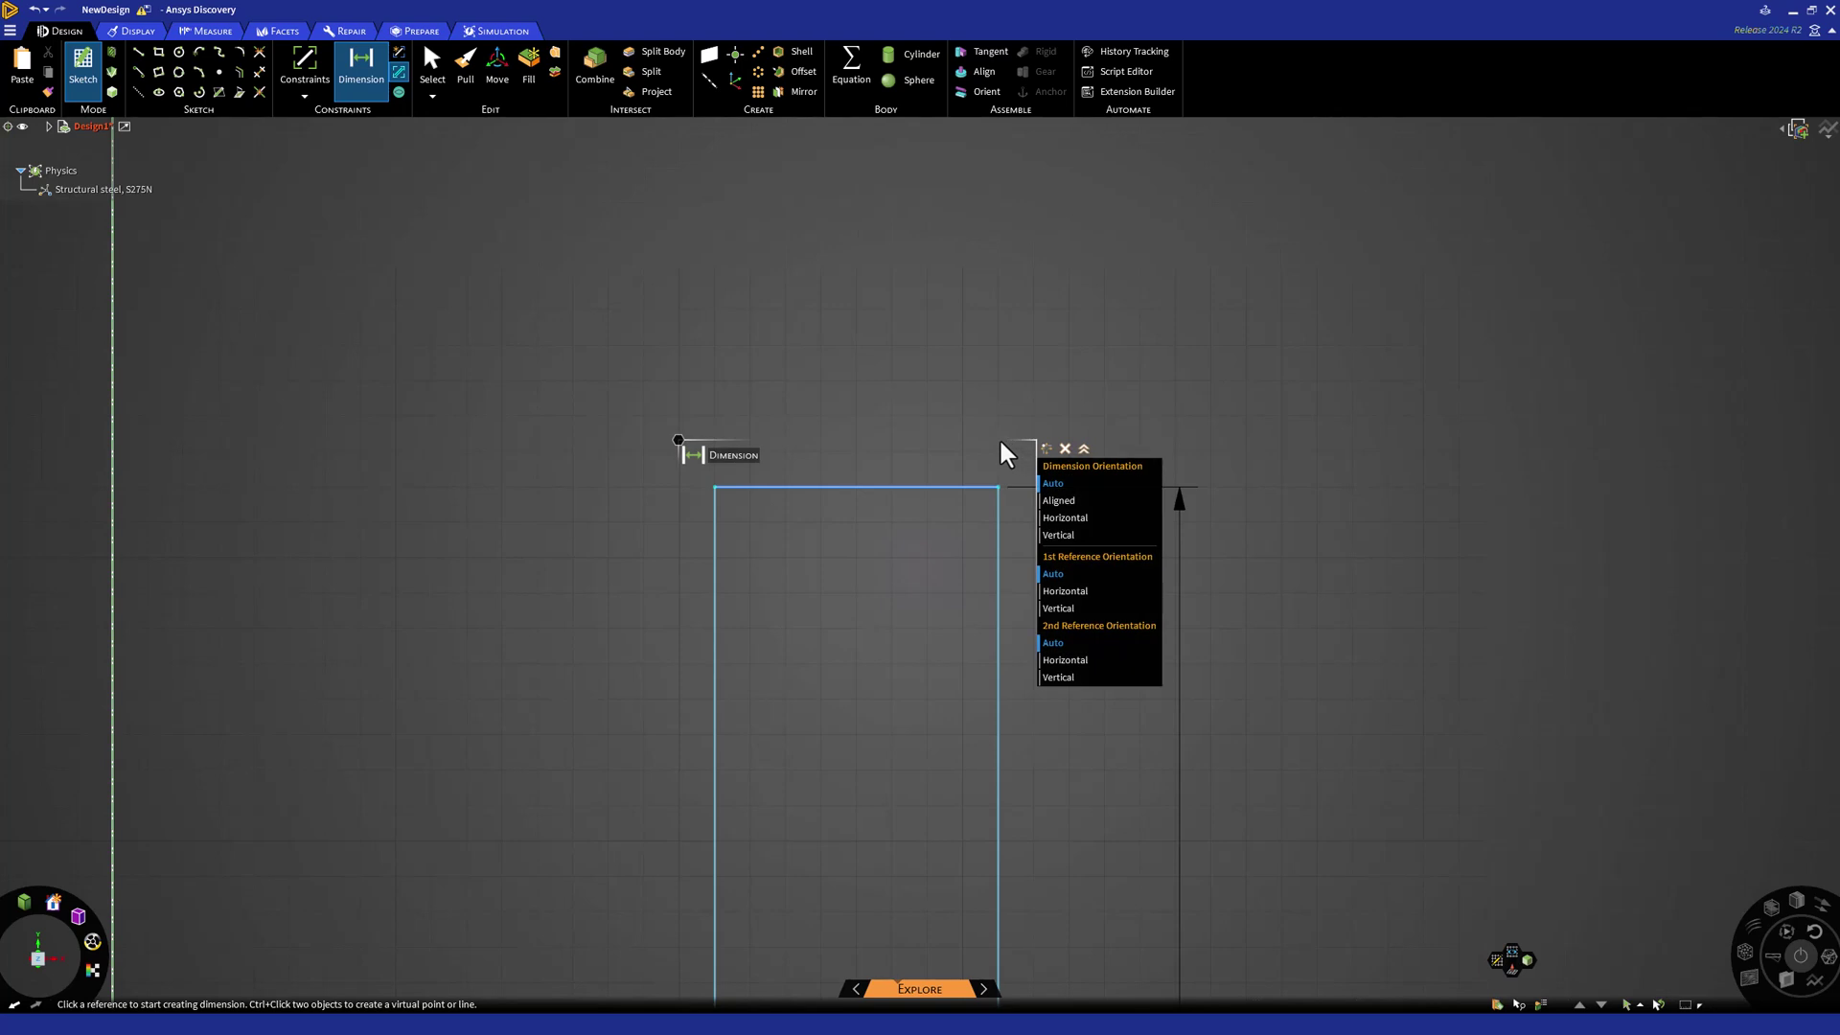
click(899, 487)
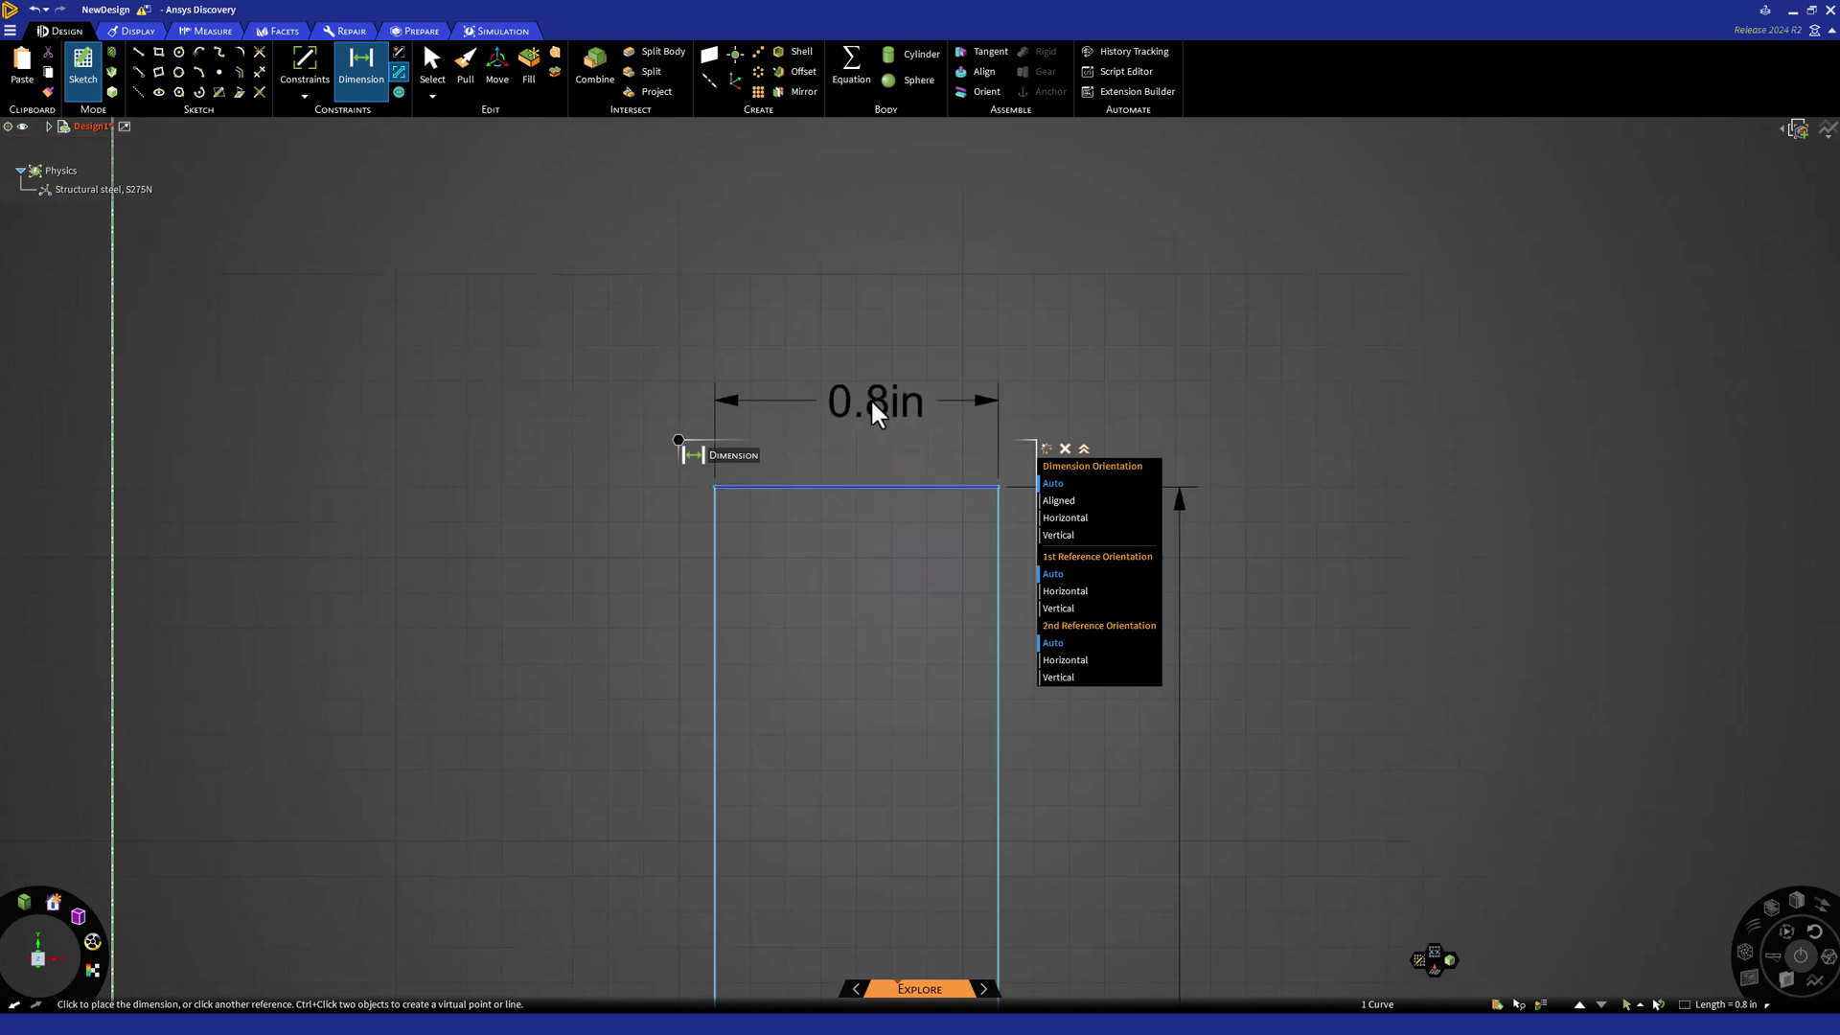
click(871, 407)
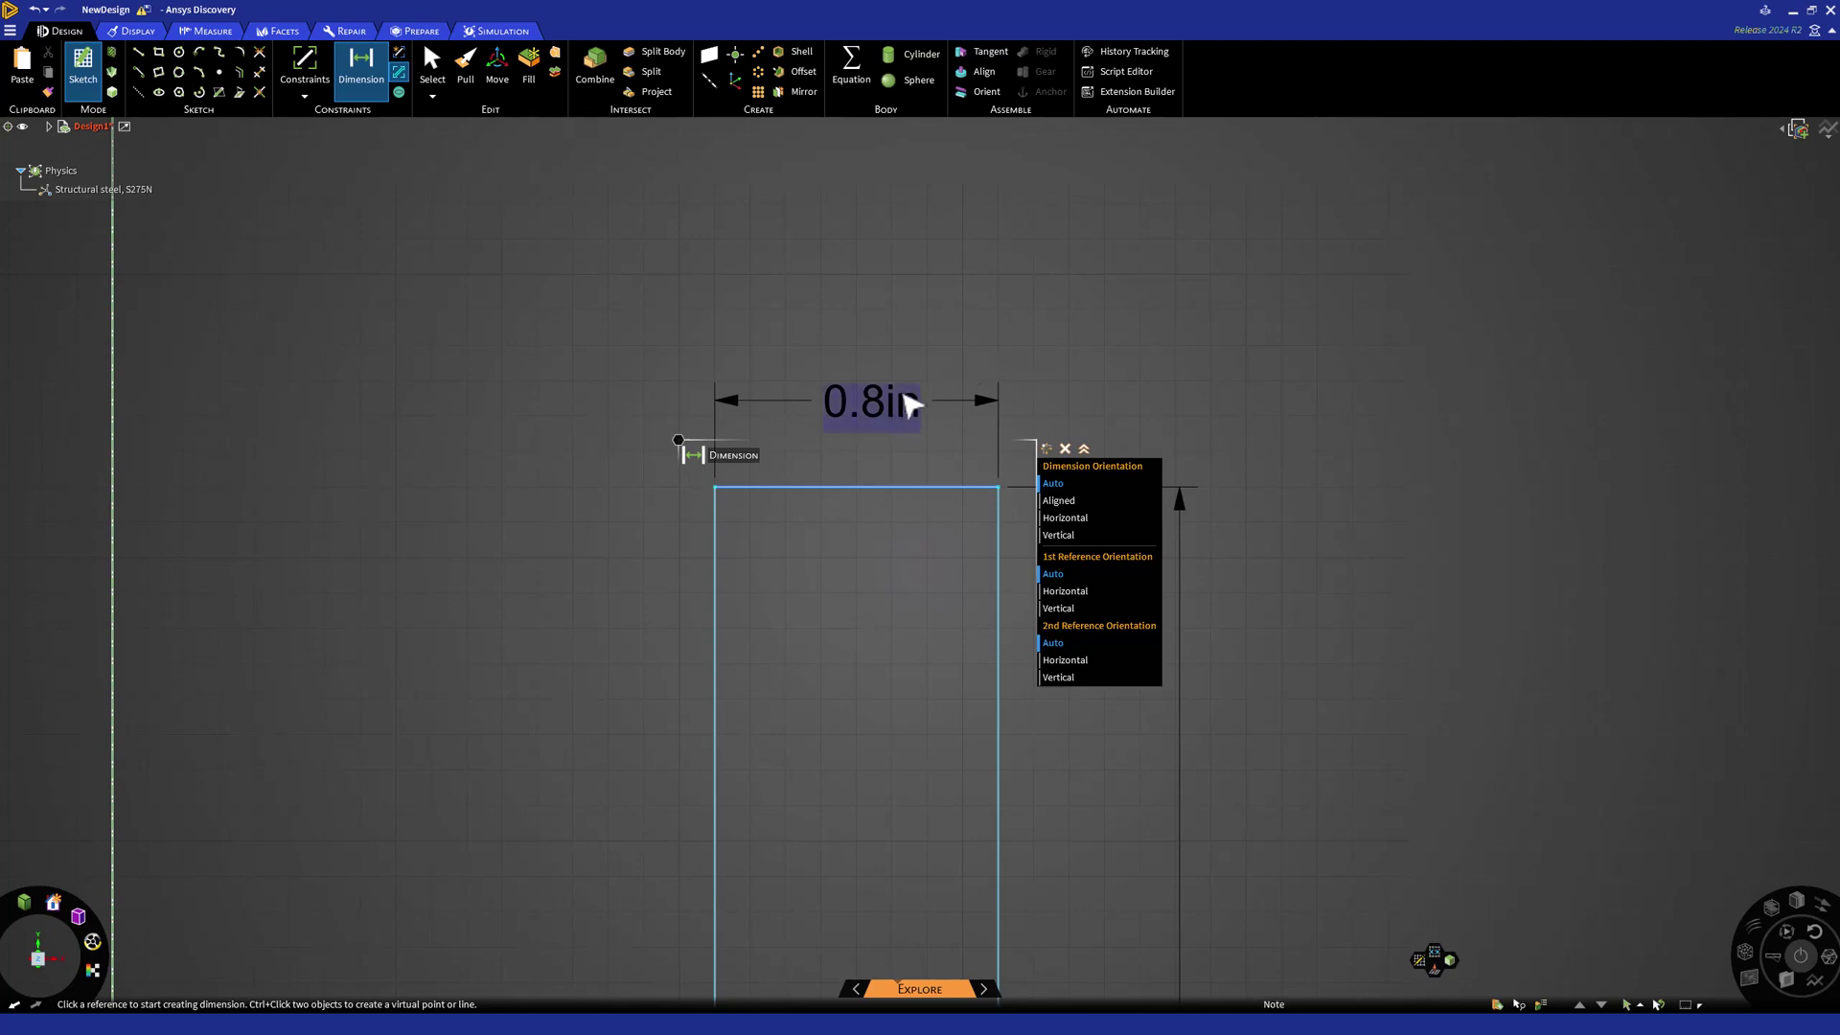
double_click(900, 404)
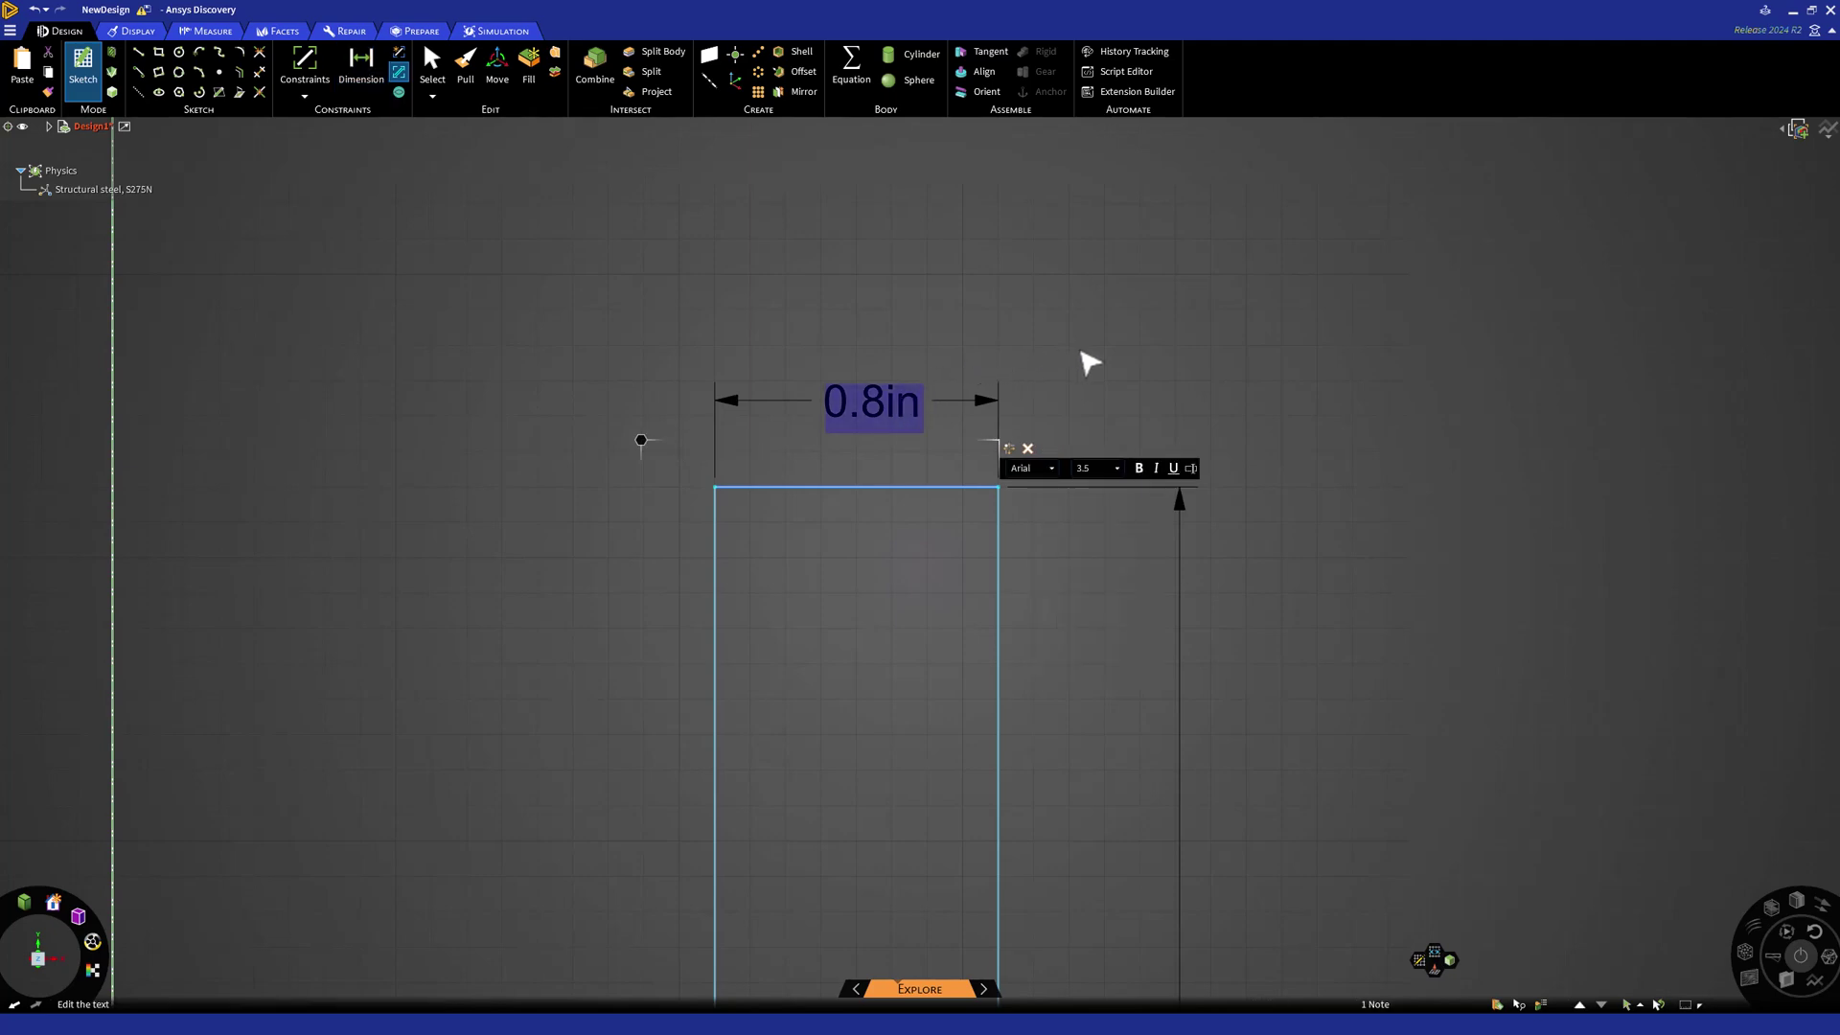
text(.5)
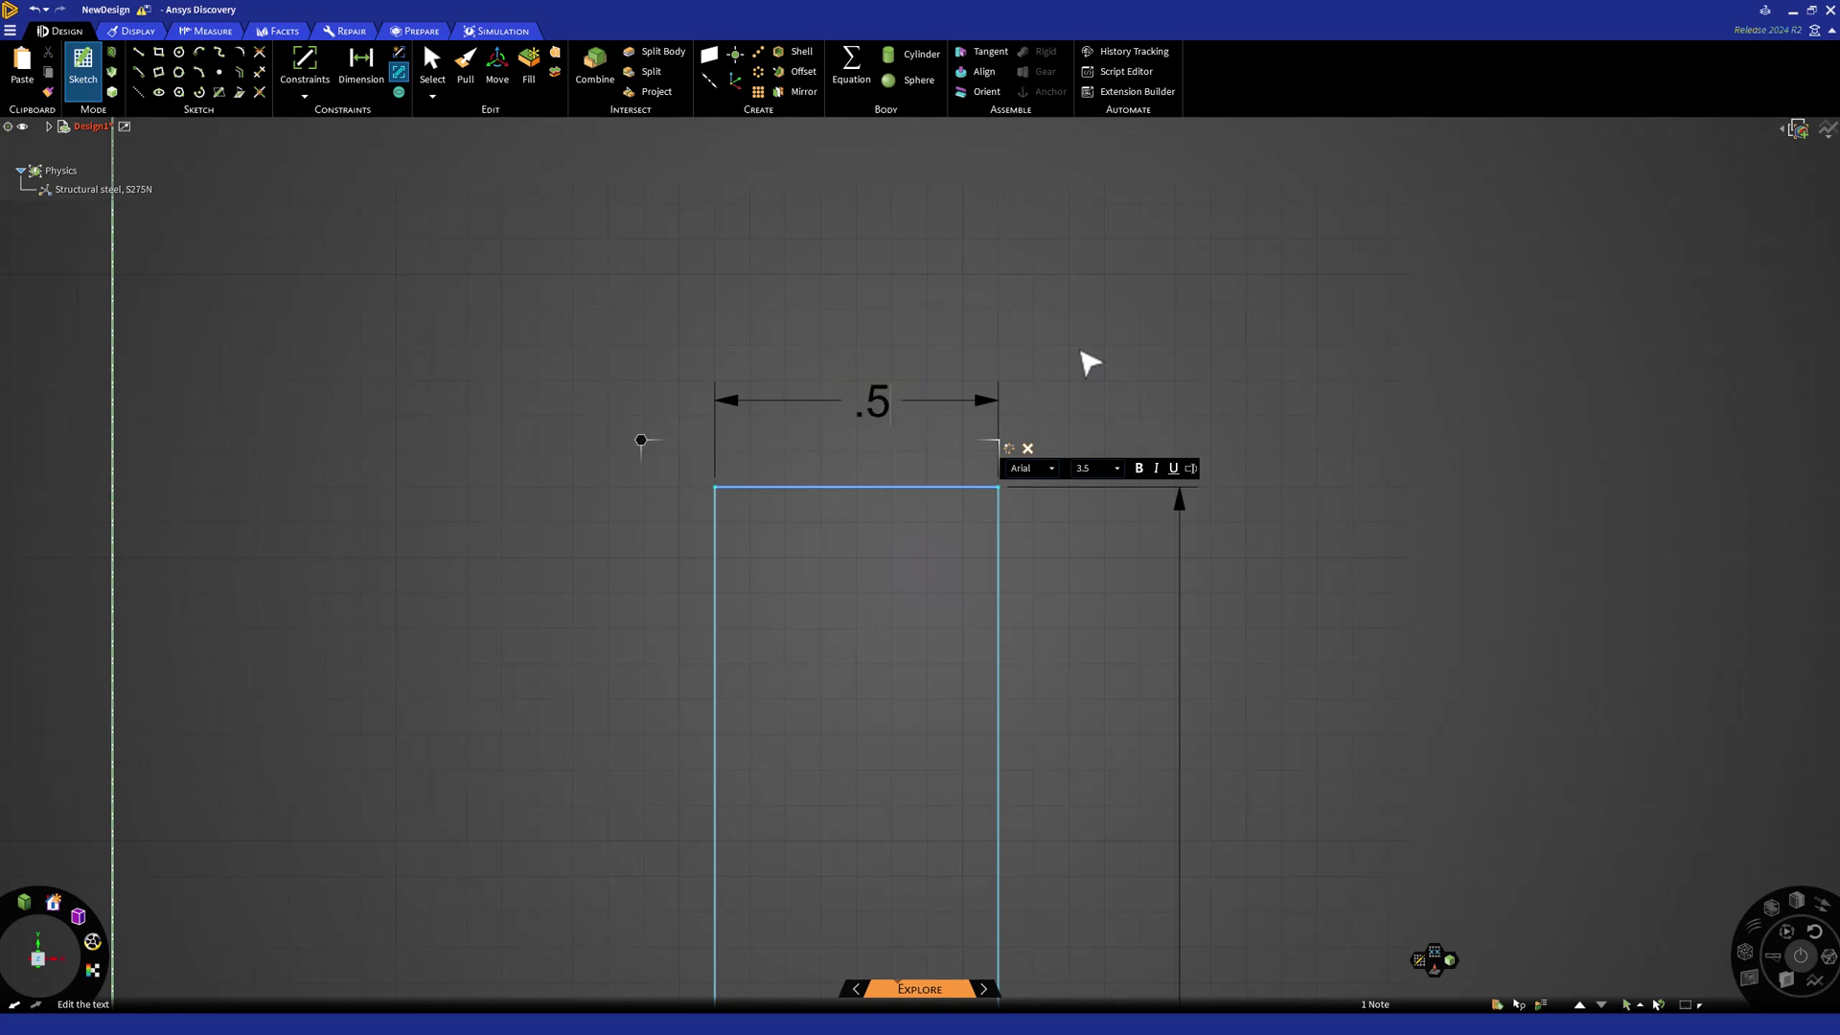
key(Return)
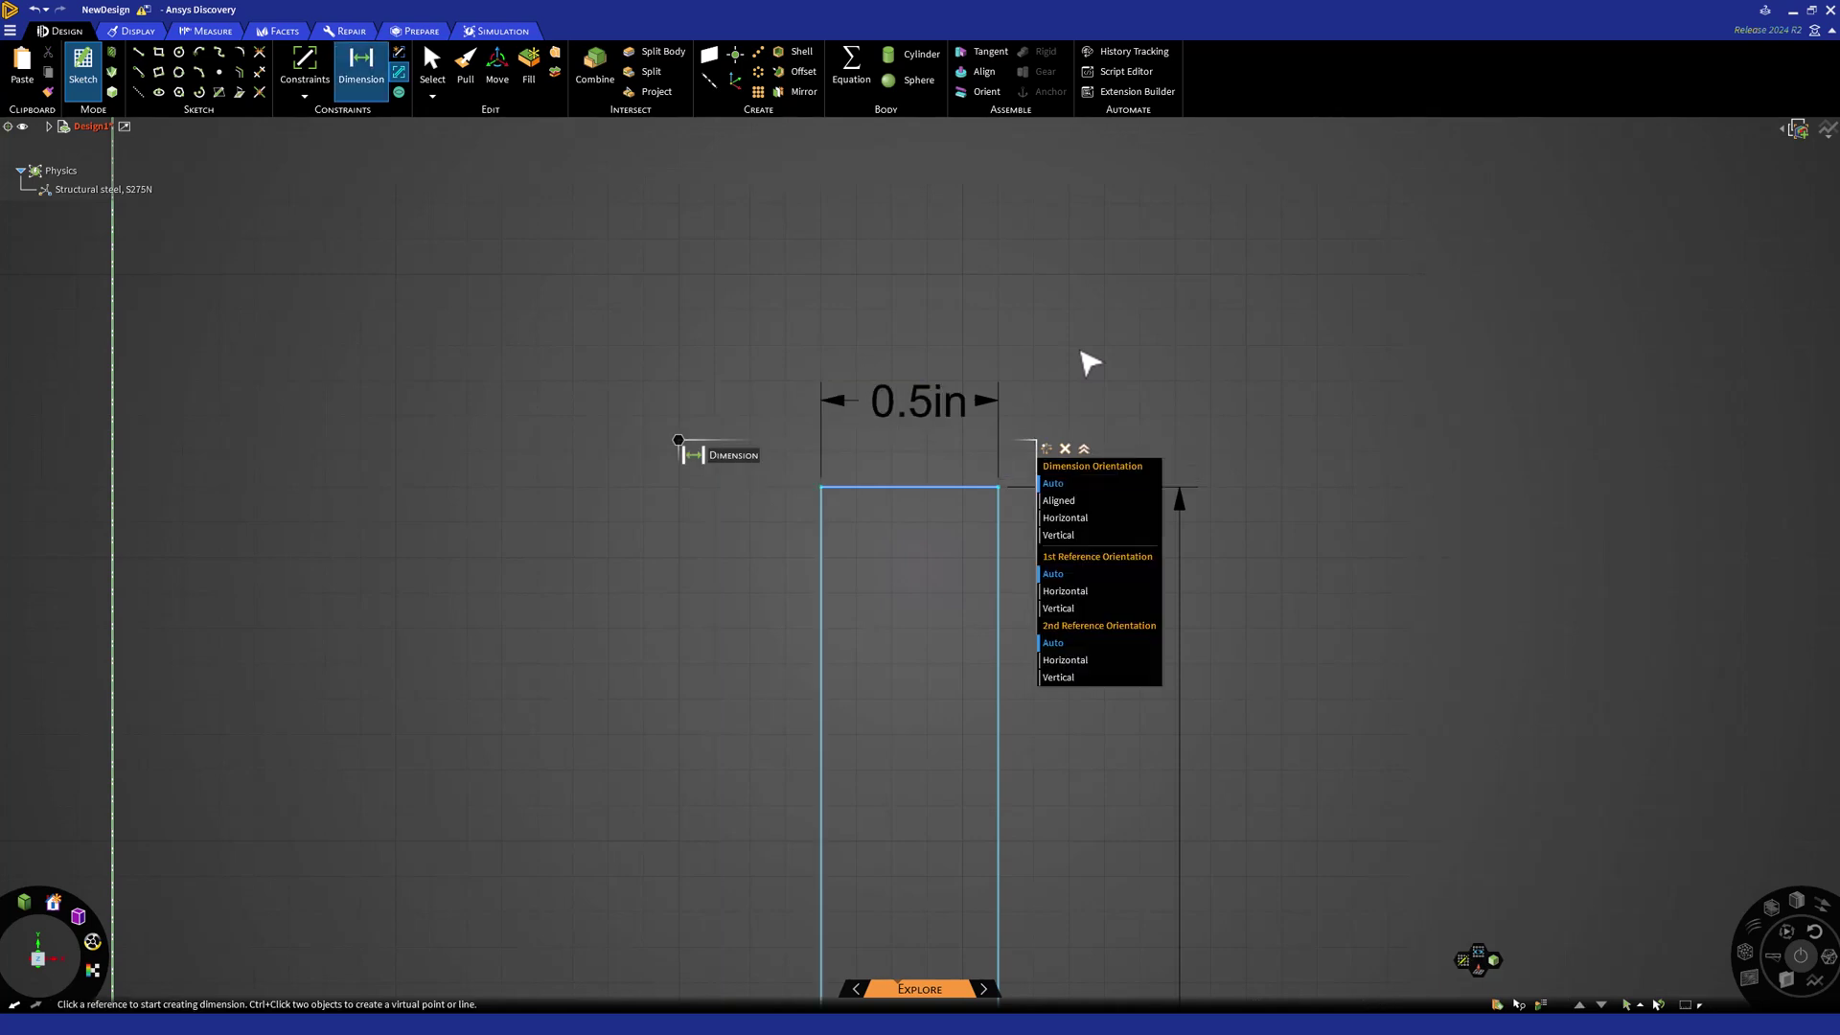
Step: Dimension the inner horizontal line of the base and set its length to 1.5 in
scroll(1083, 363, up, 2)
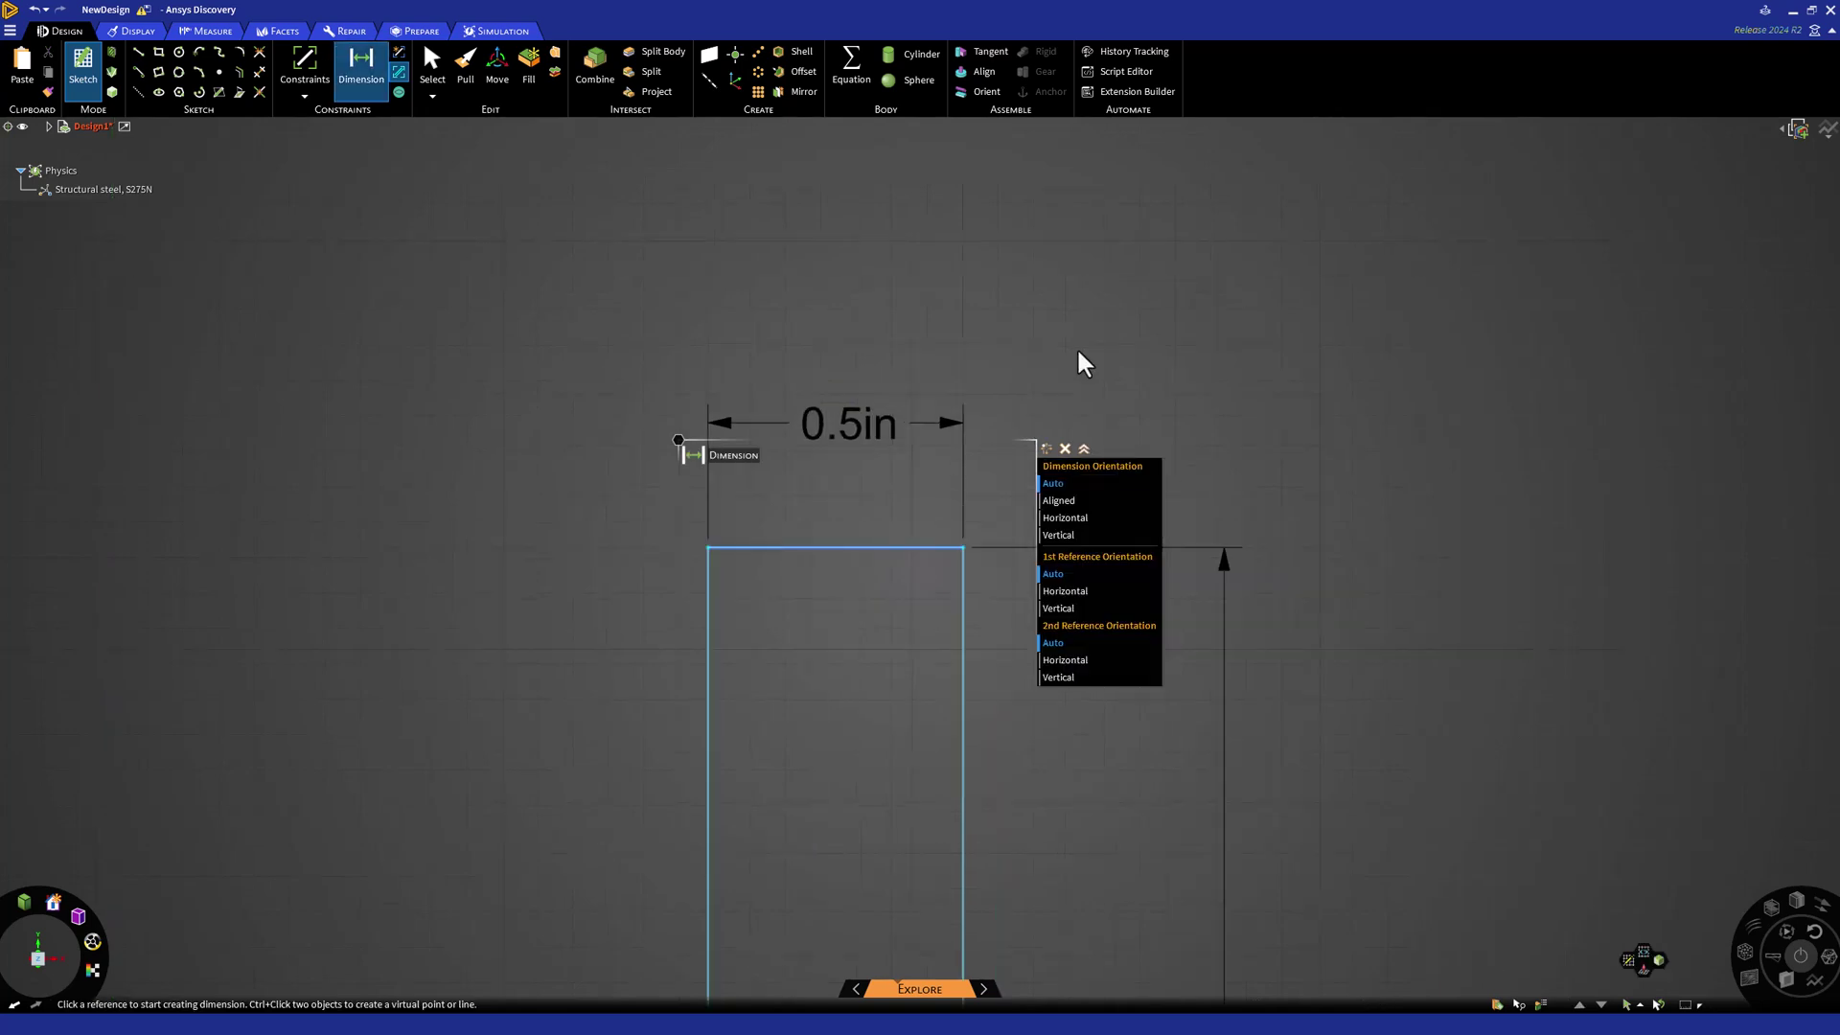
scroll(1083, 362, down, 8)
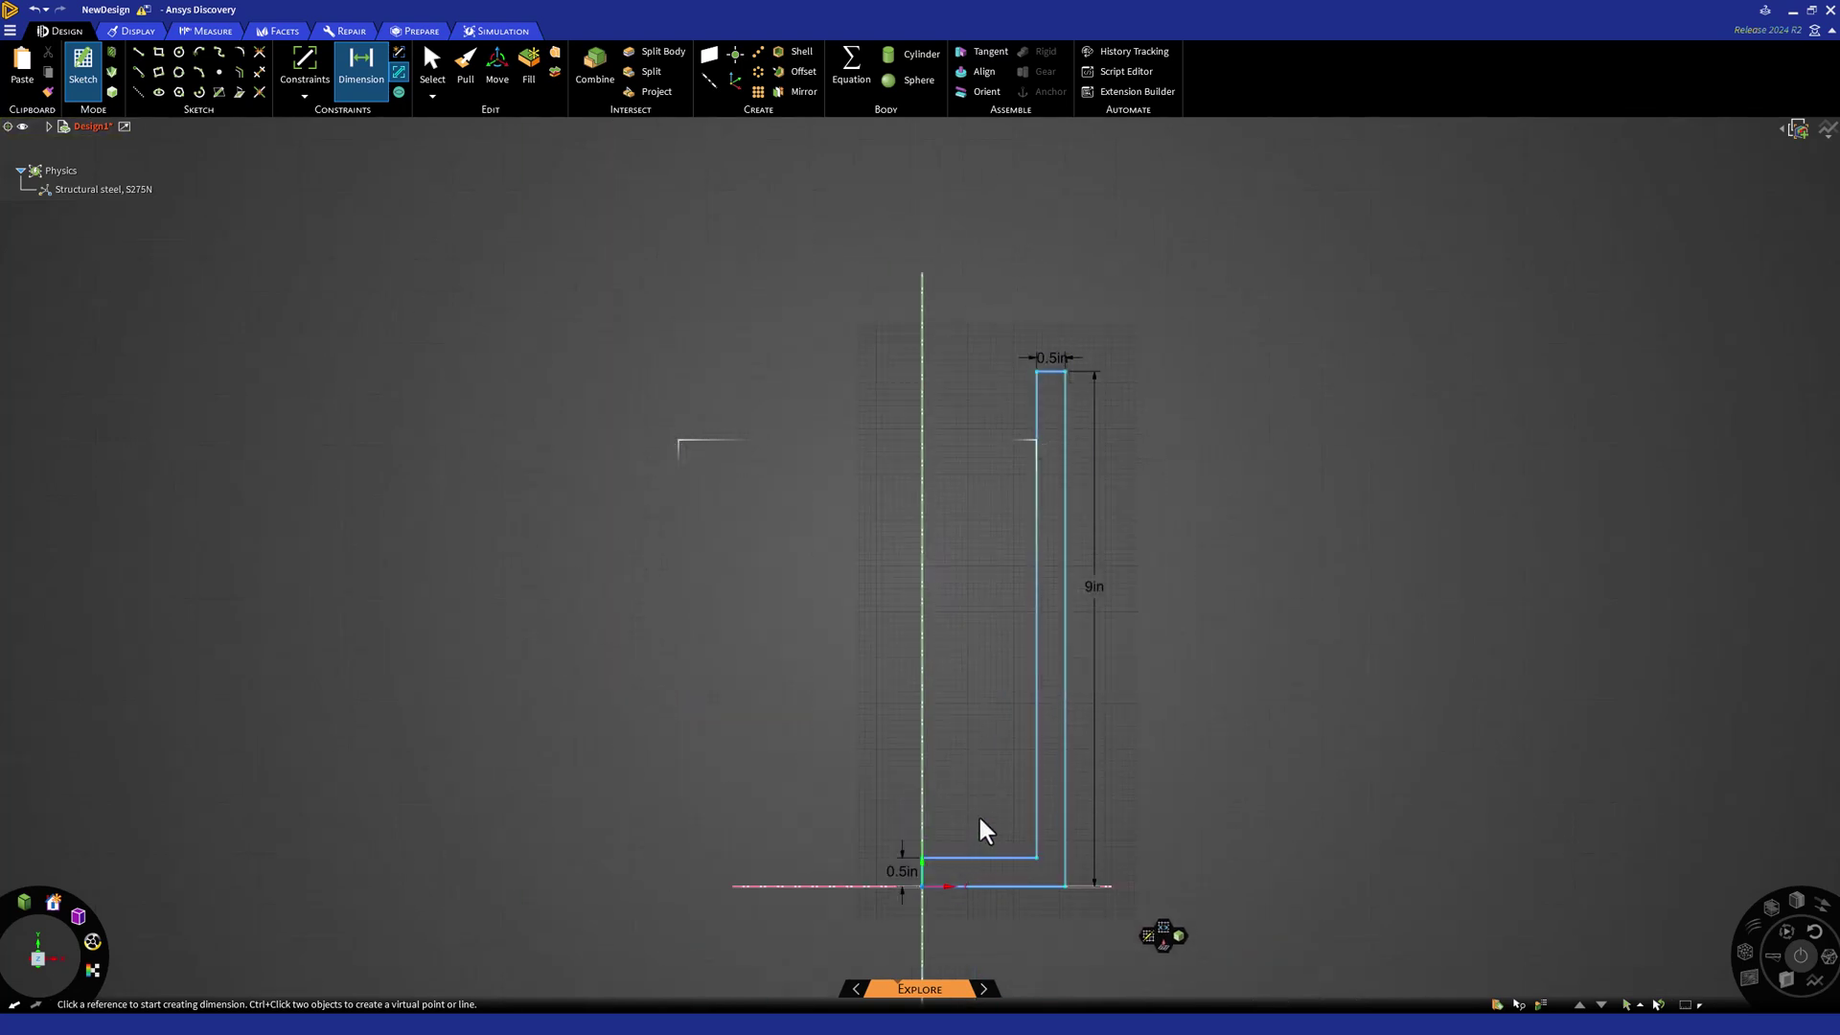
shift+middle_drag(977, 833, 850, 608)
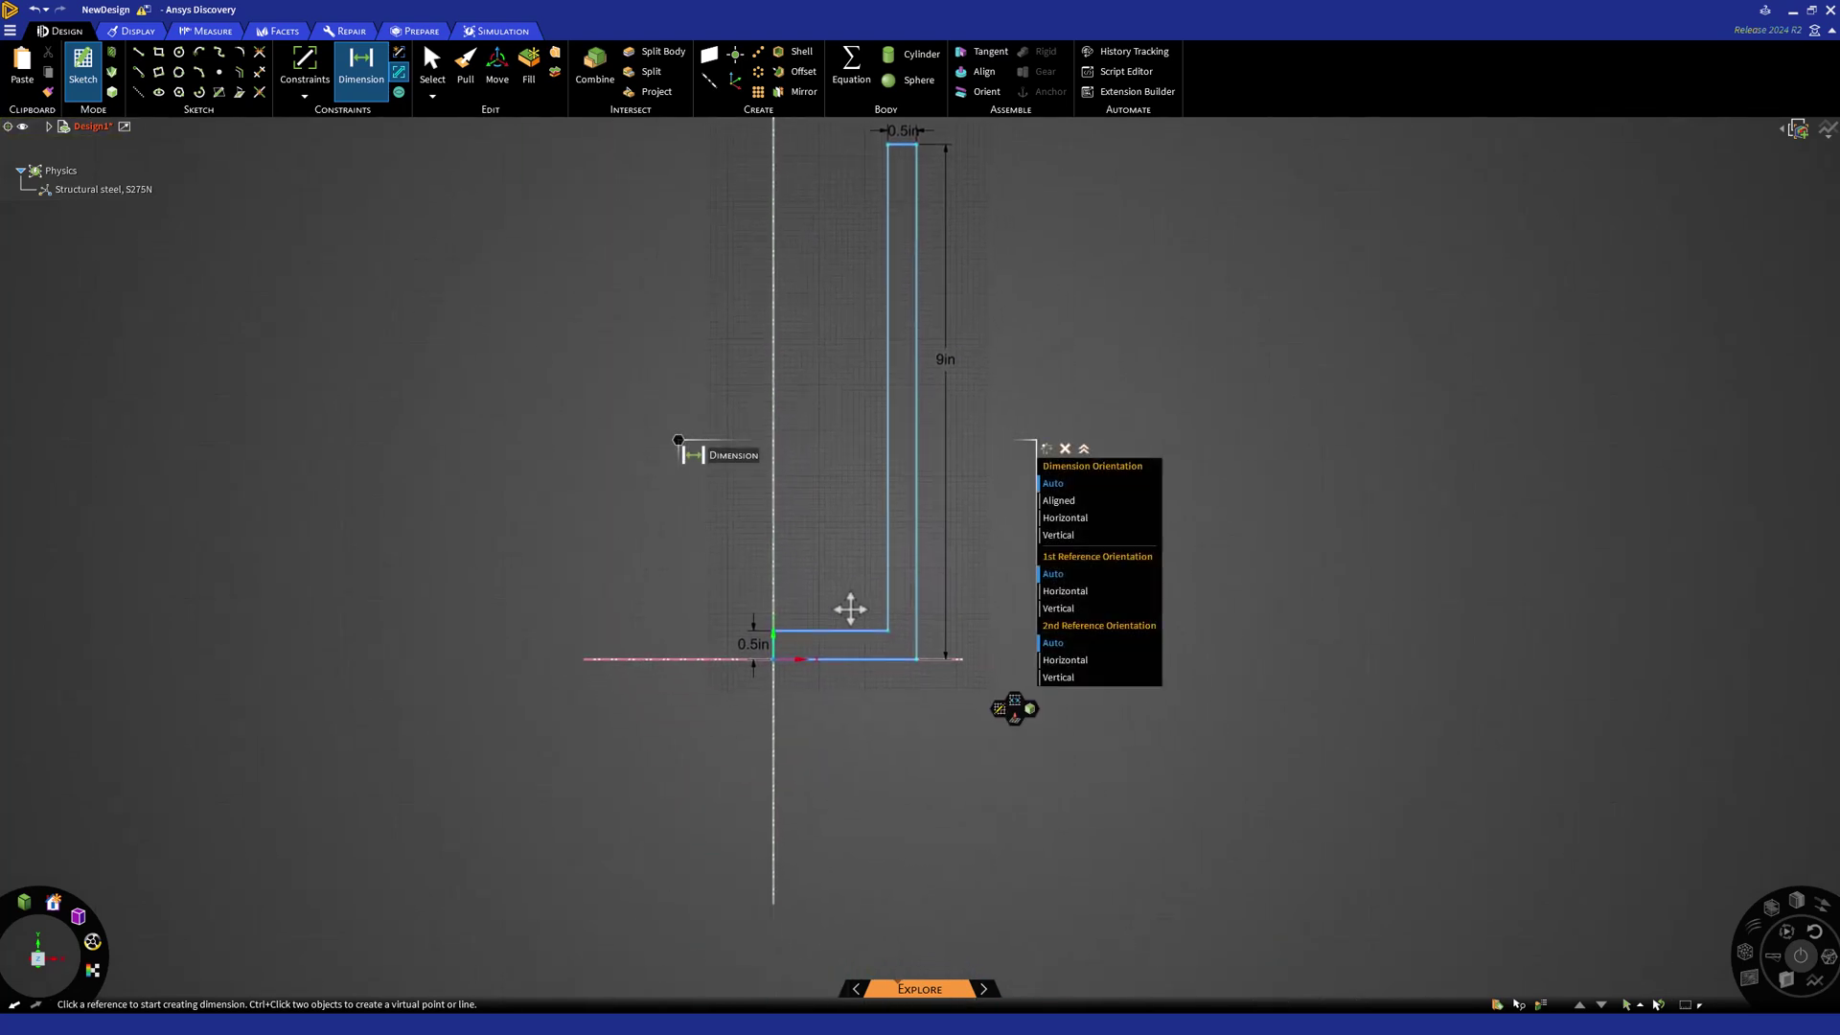
scroll(829, 637, up, 5)
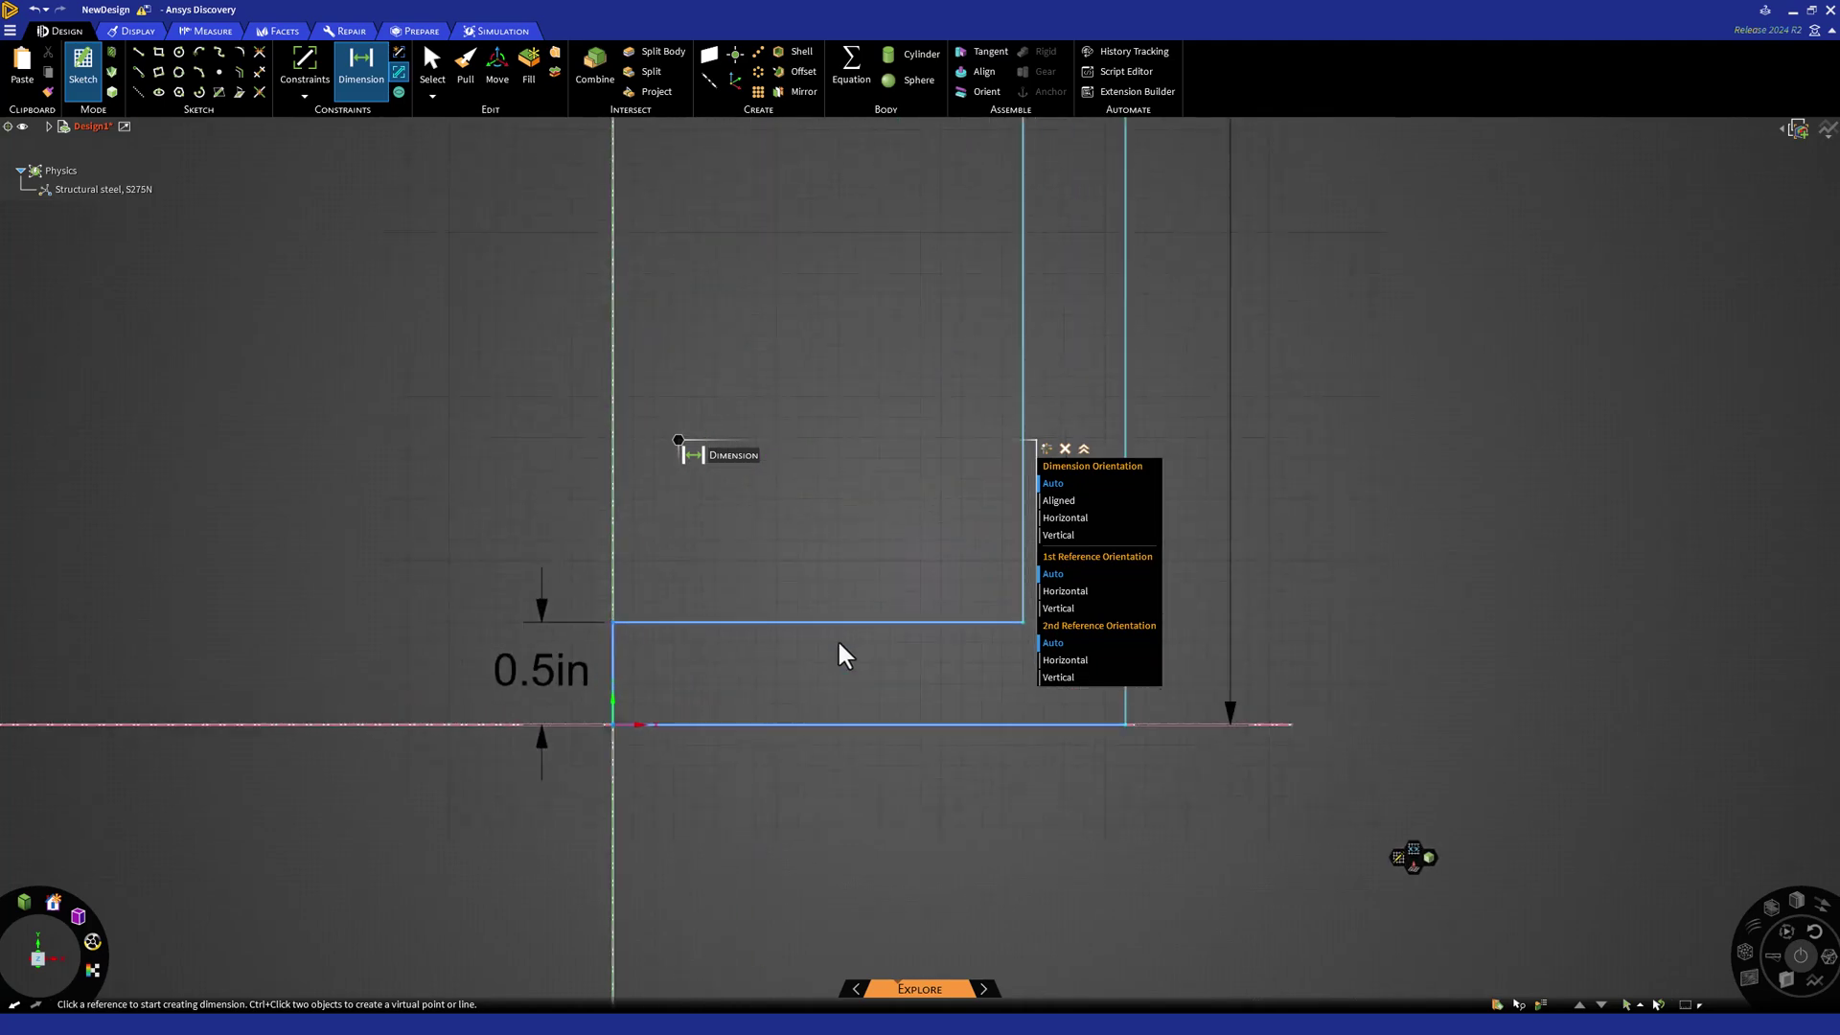
click(842, 628)
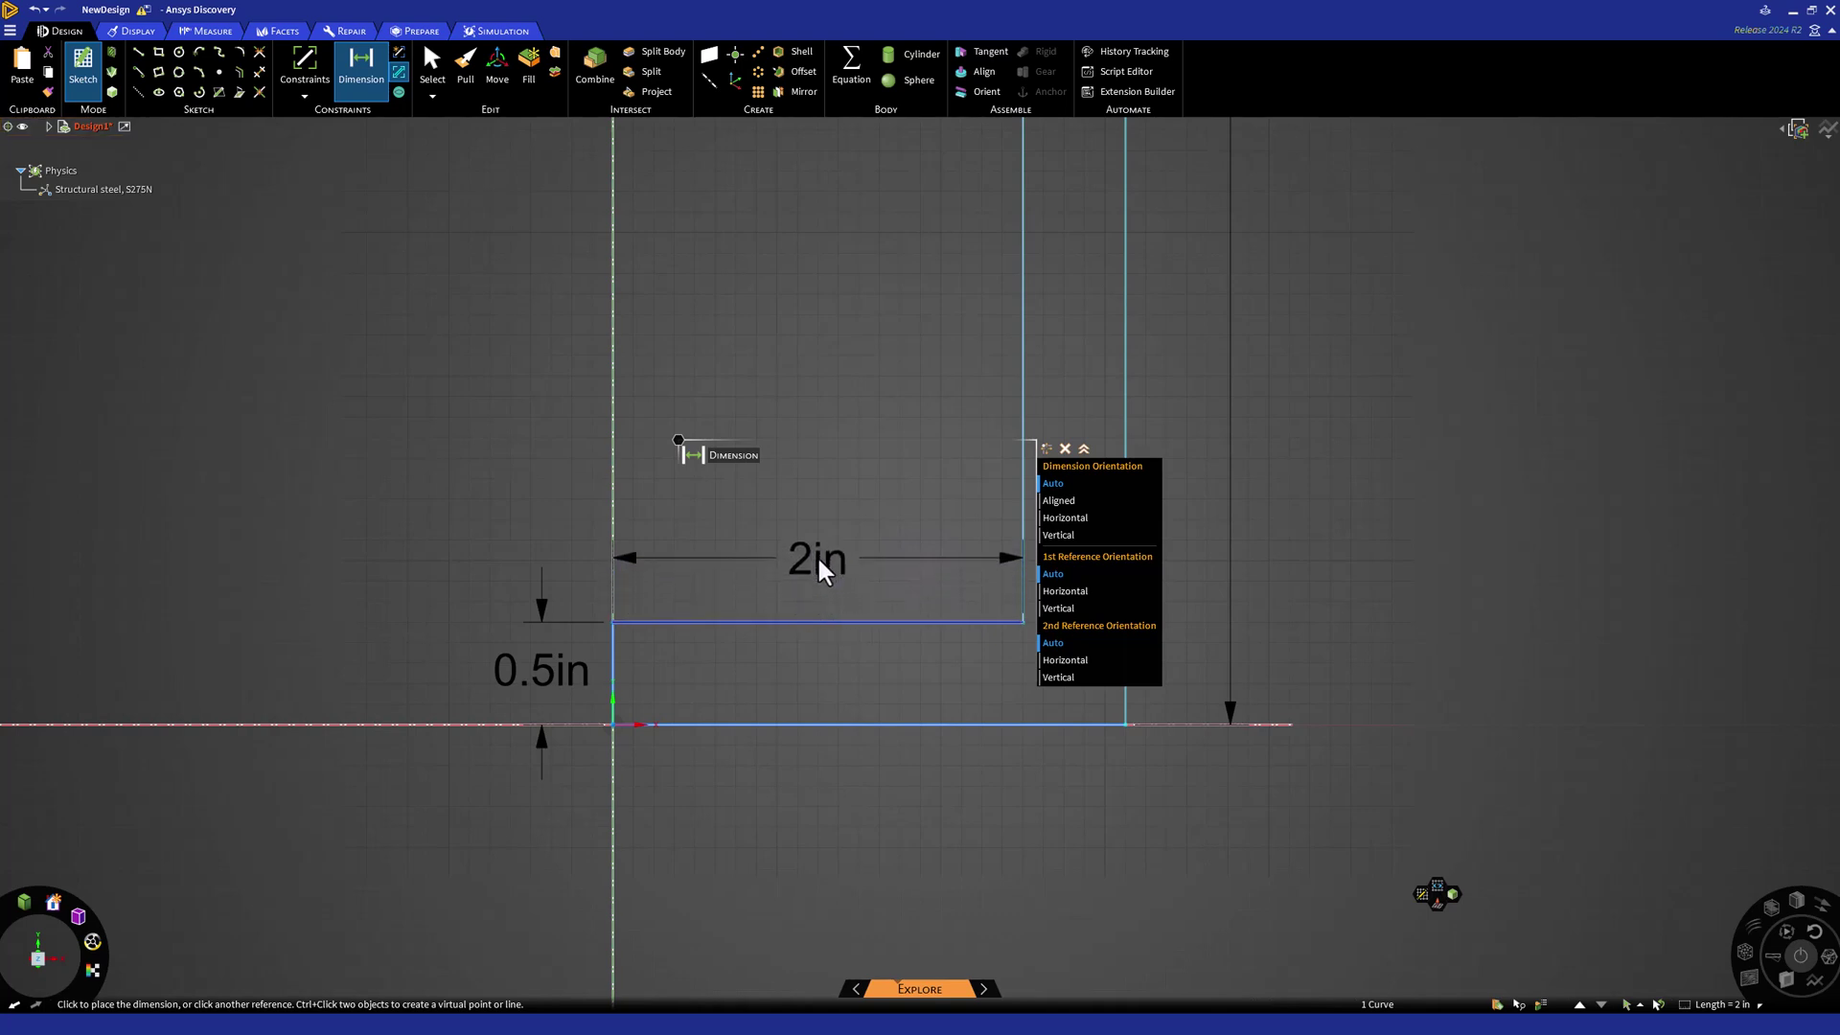
click(819, 569)
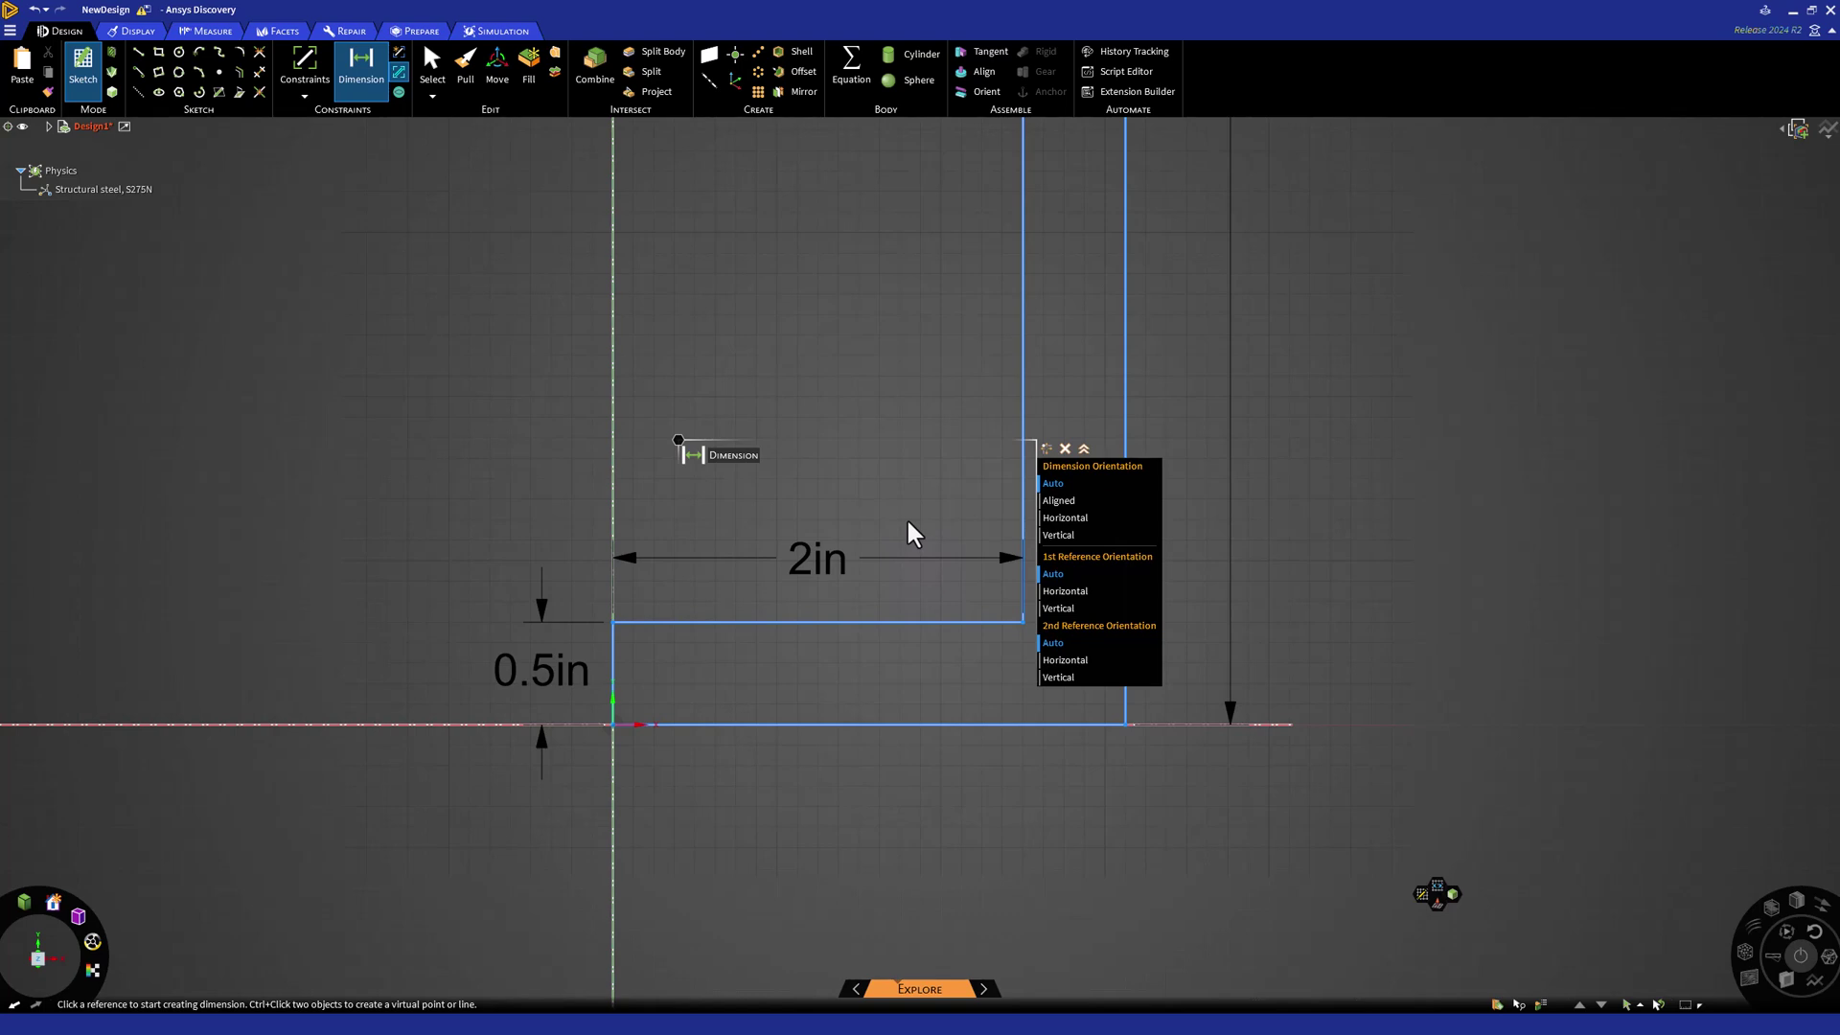
click(838, 569)
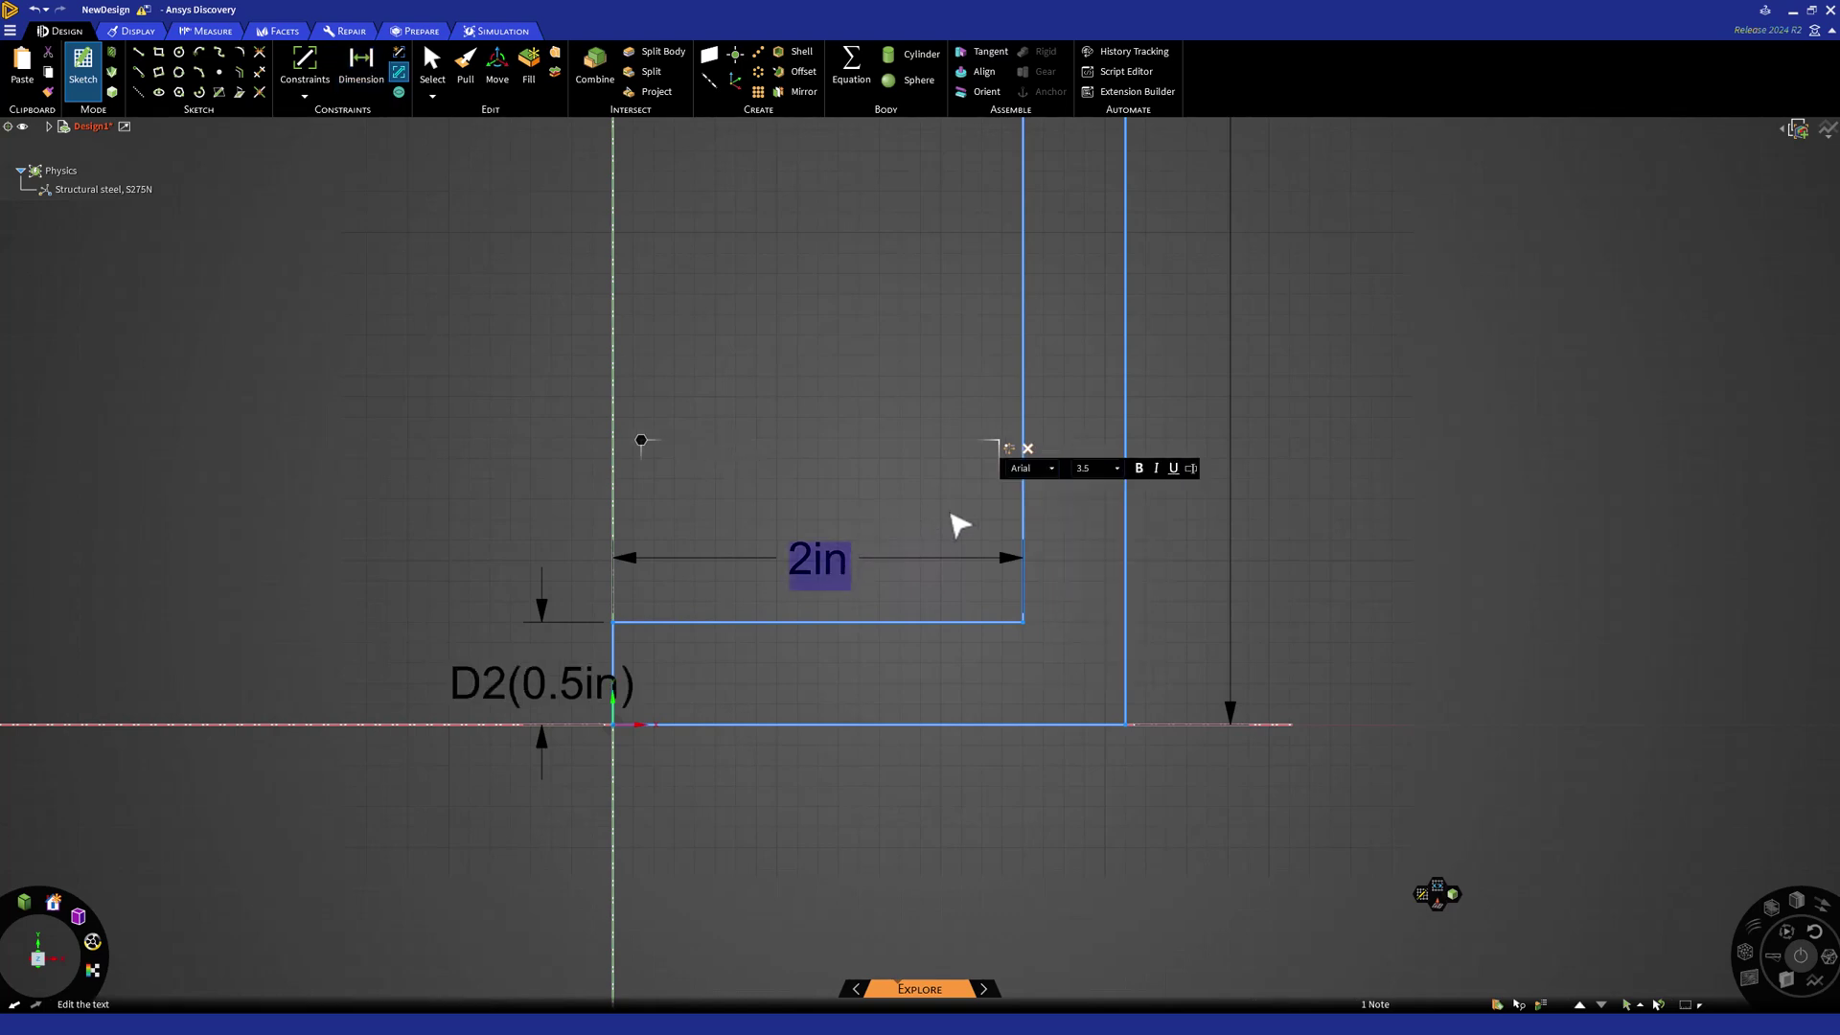
text(1.)
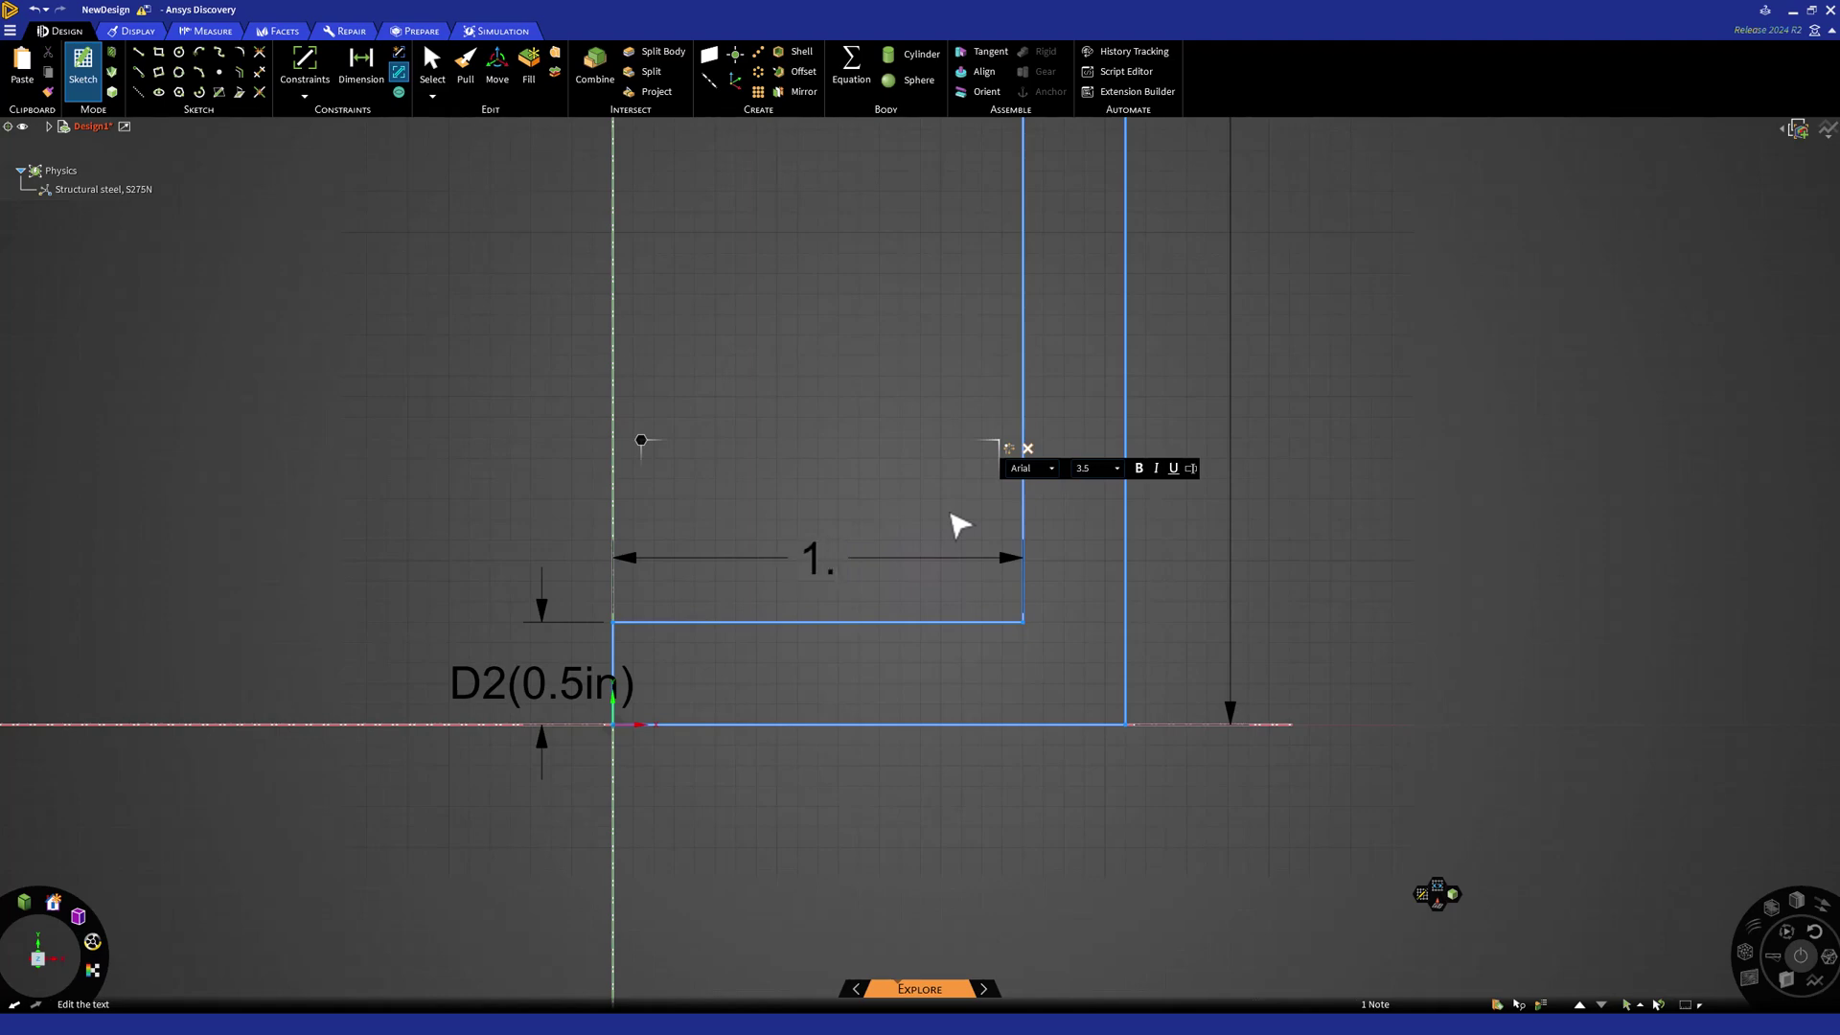
text(5)
key(Return)
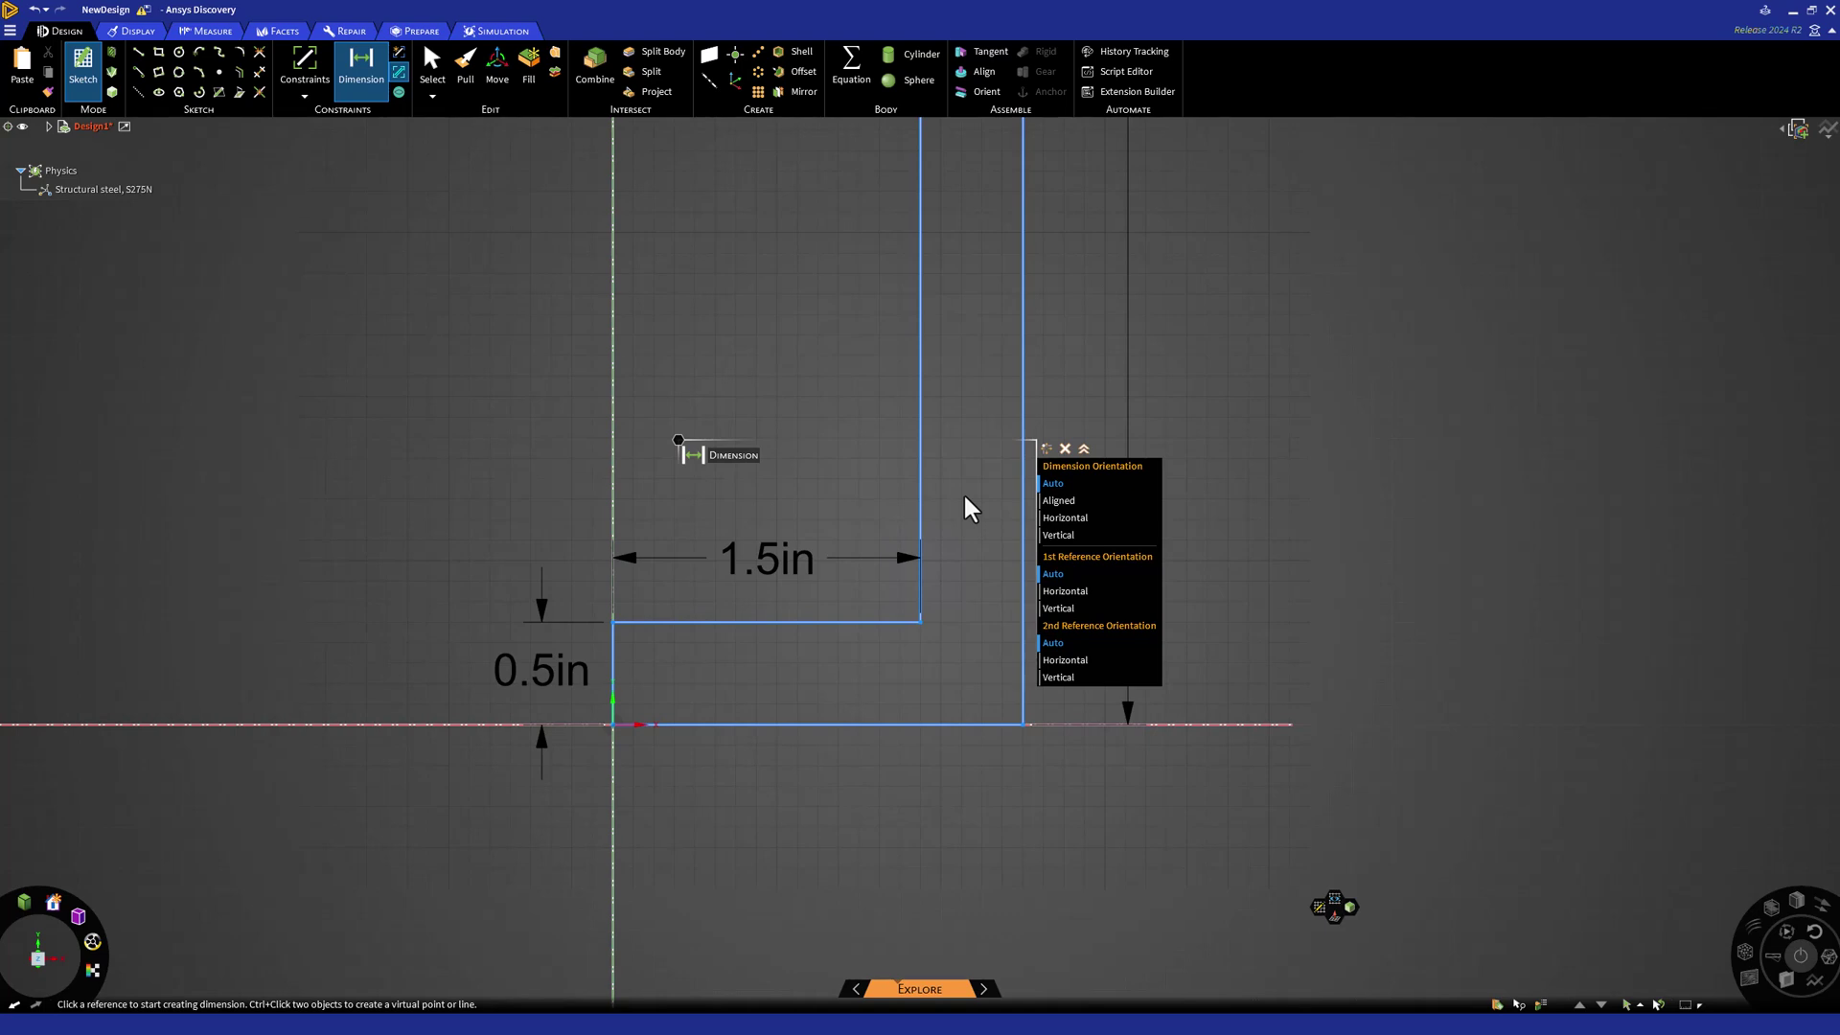
key(Escape)
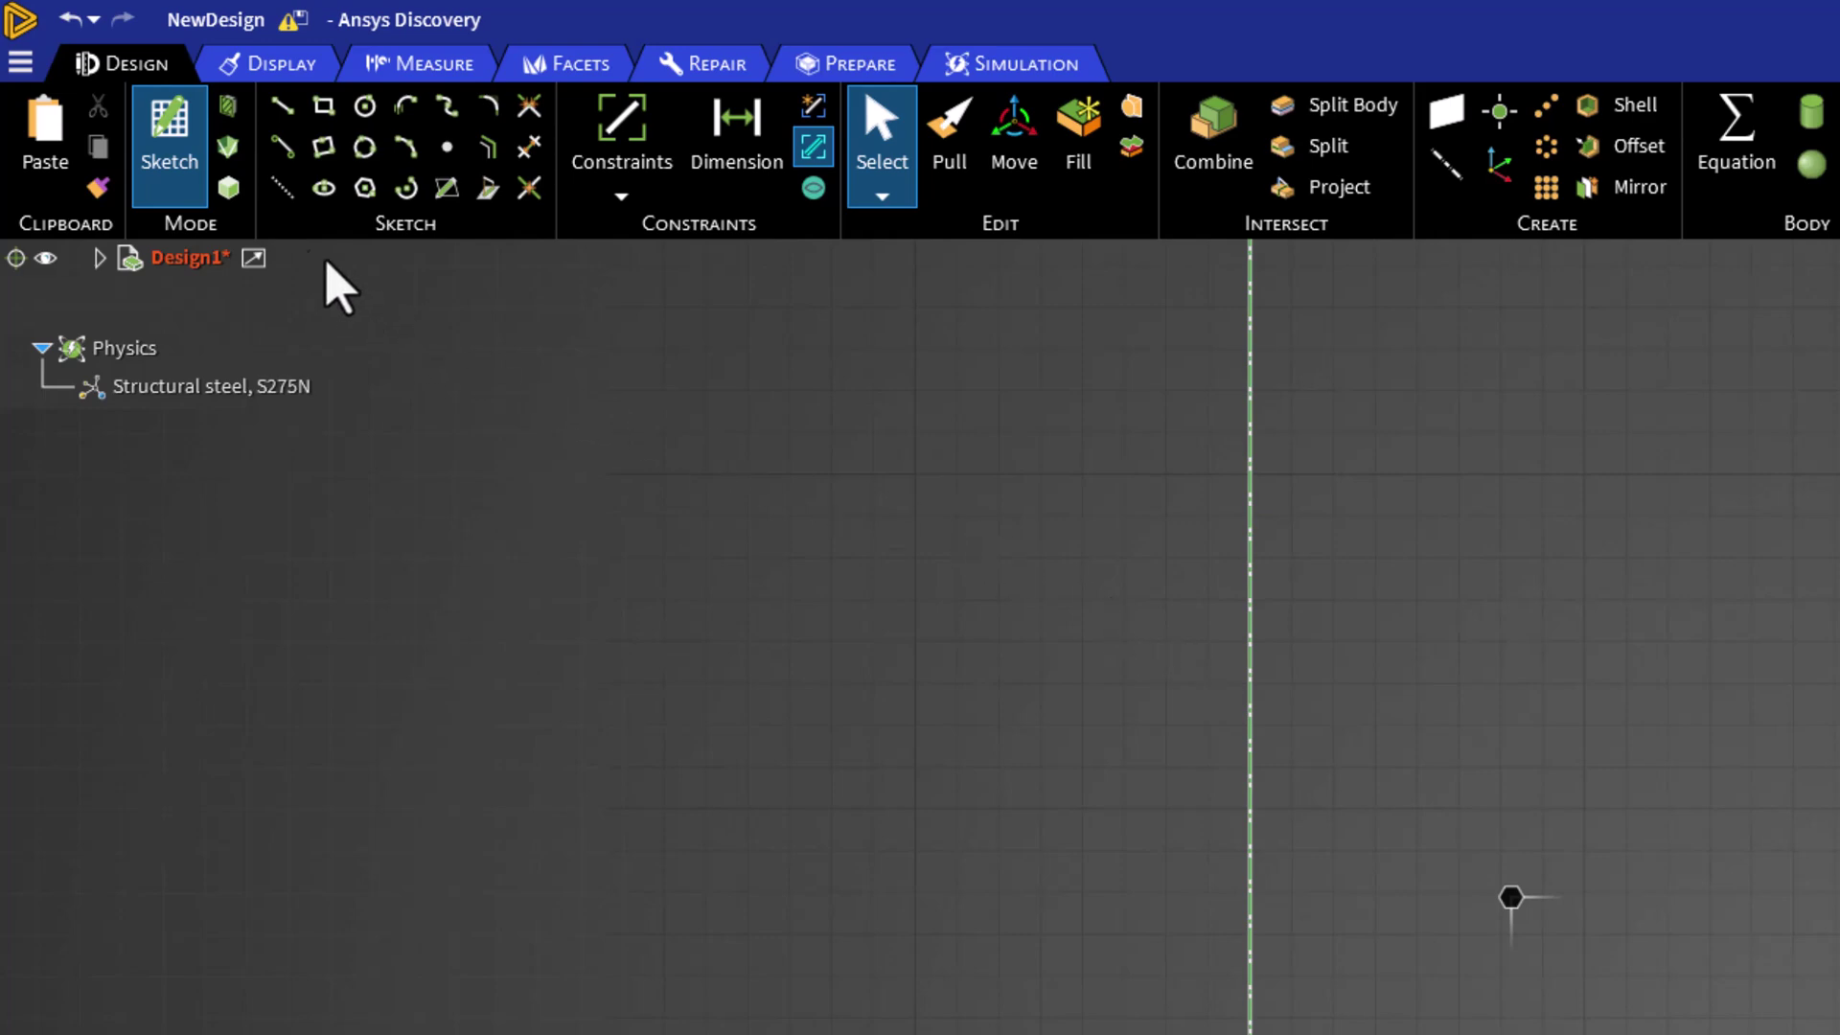
Step: Leave sketching for solid mode so the closed L-shaped profile becomes a surface, and bring the whole surface into view
click(230, 188)
click(230, 190)
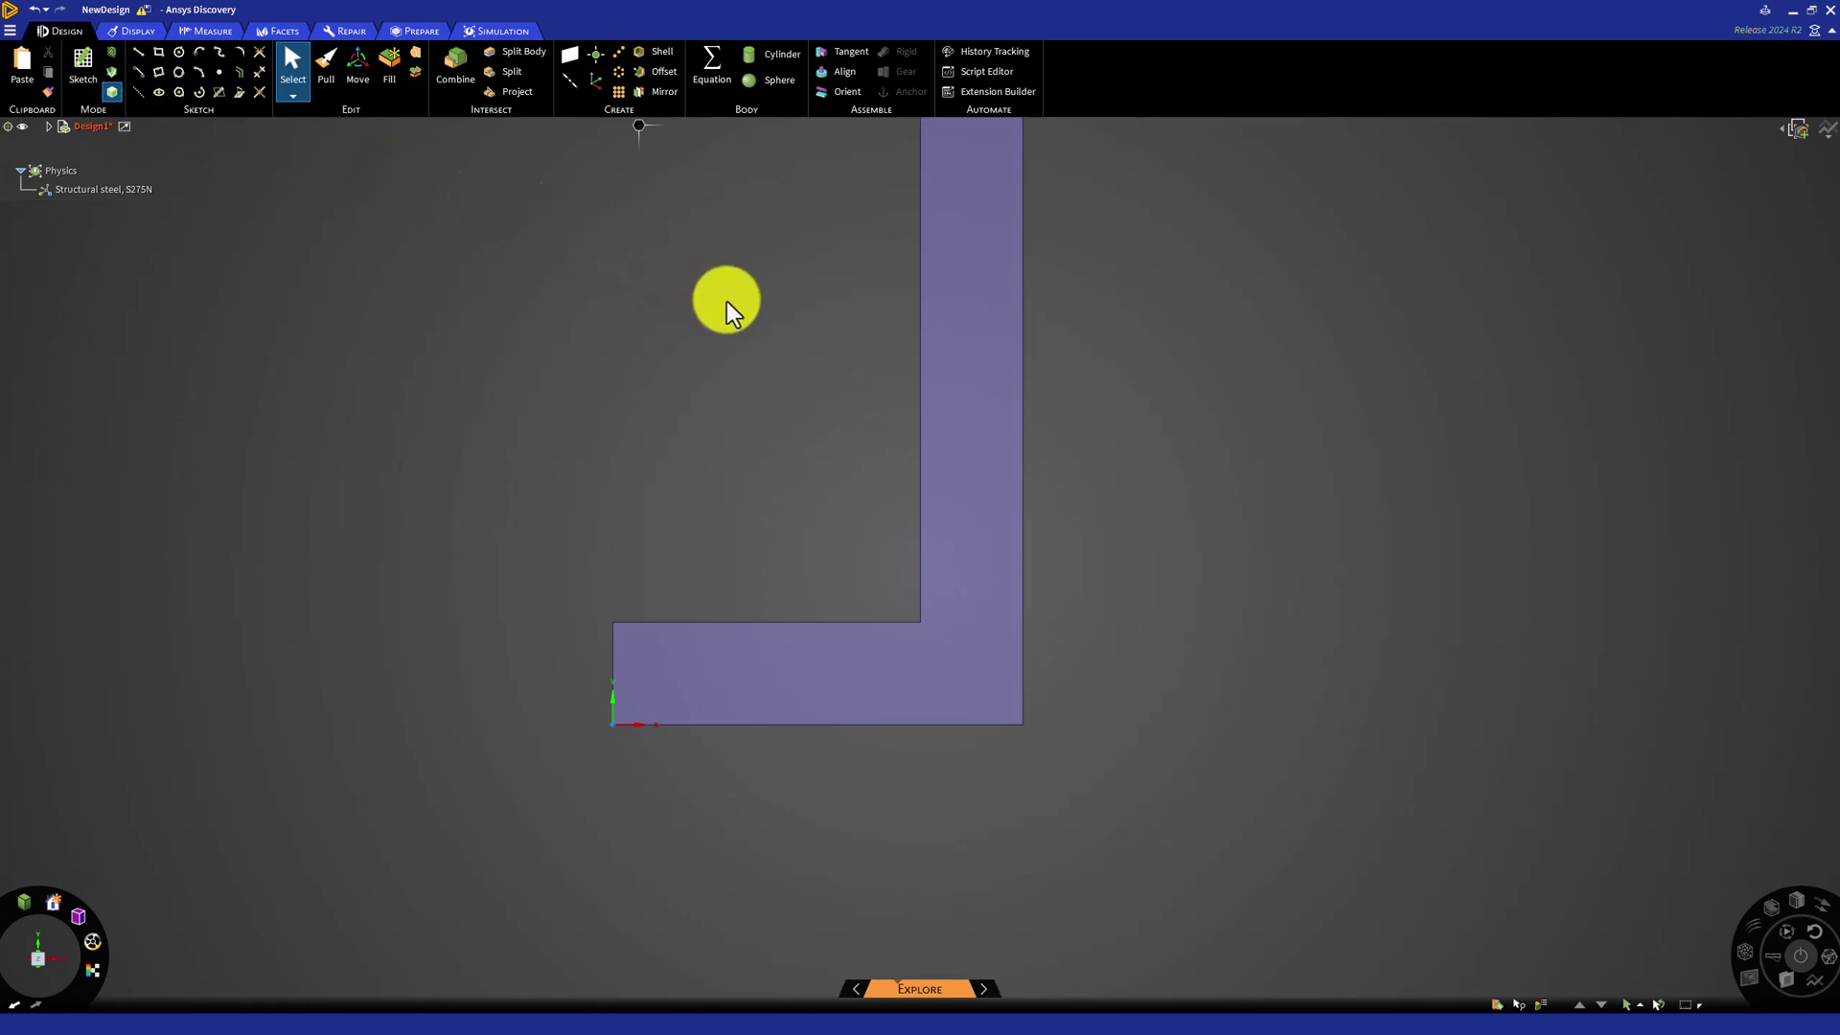
scroll(726, 300, down, 5)
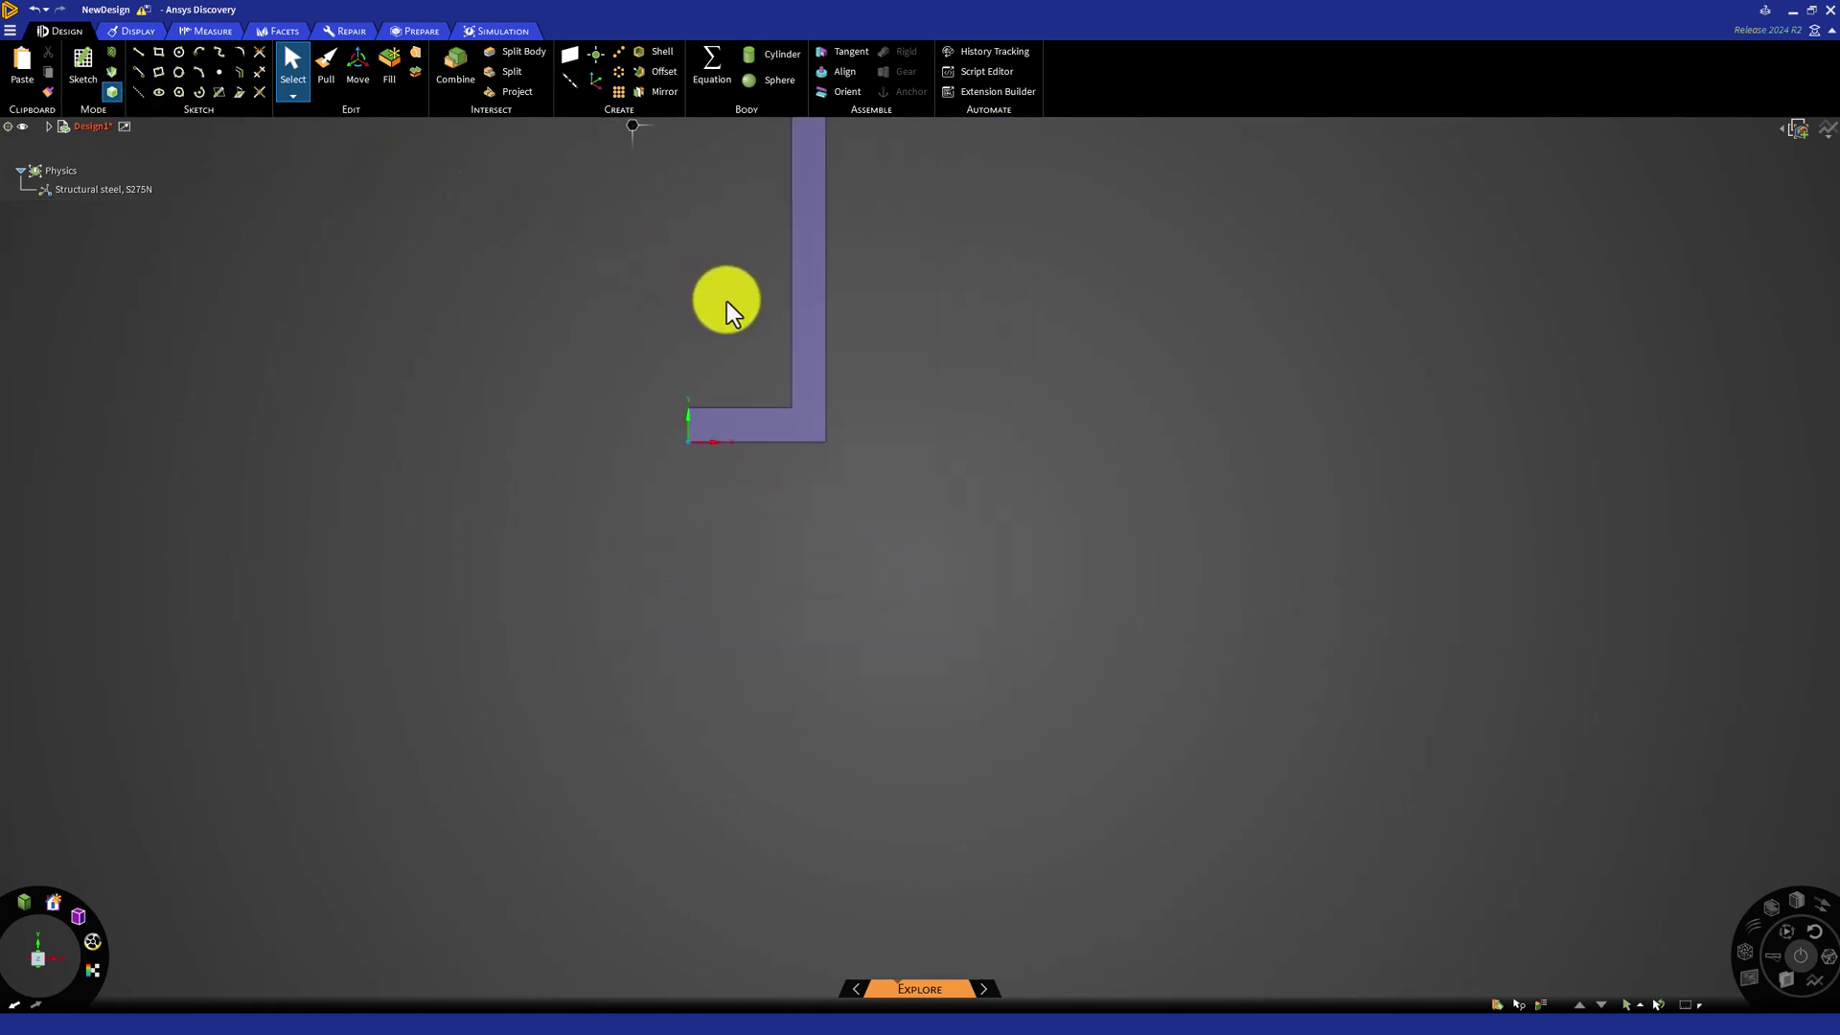
ctrl+middle_drag(762, 415, 915, 733)
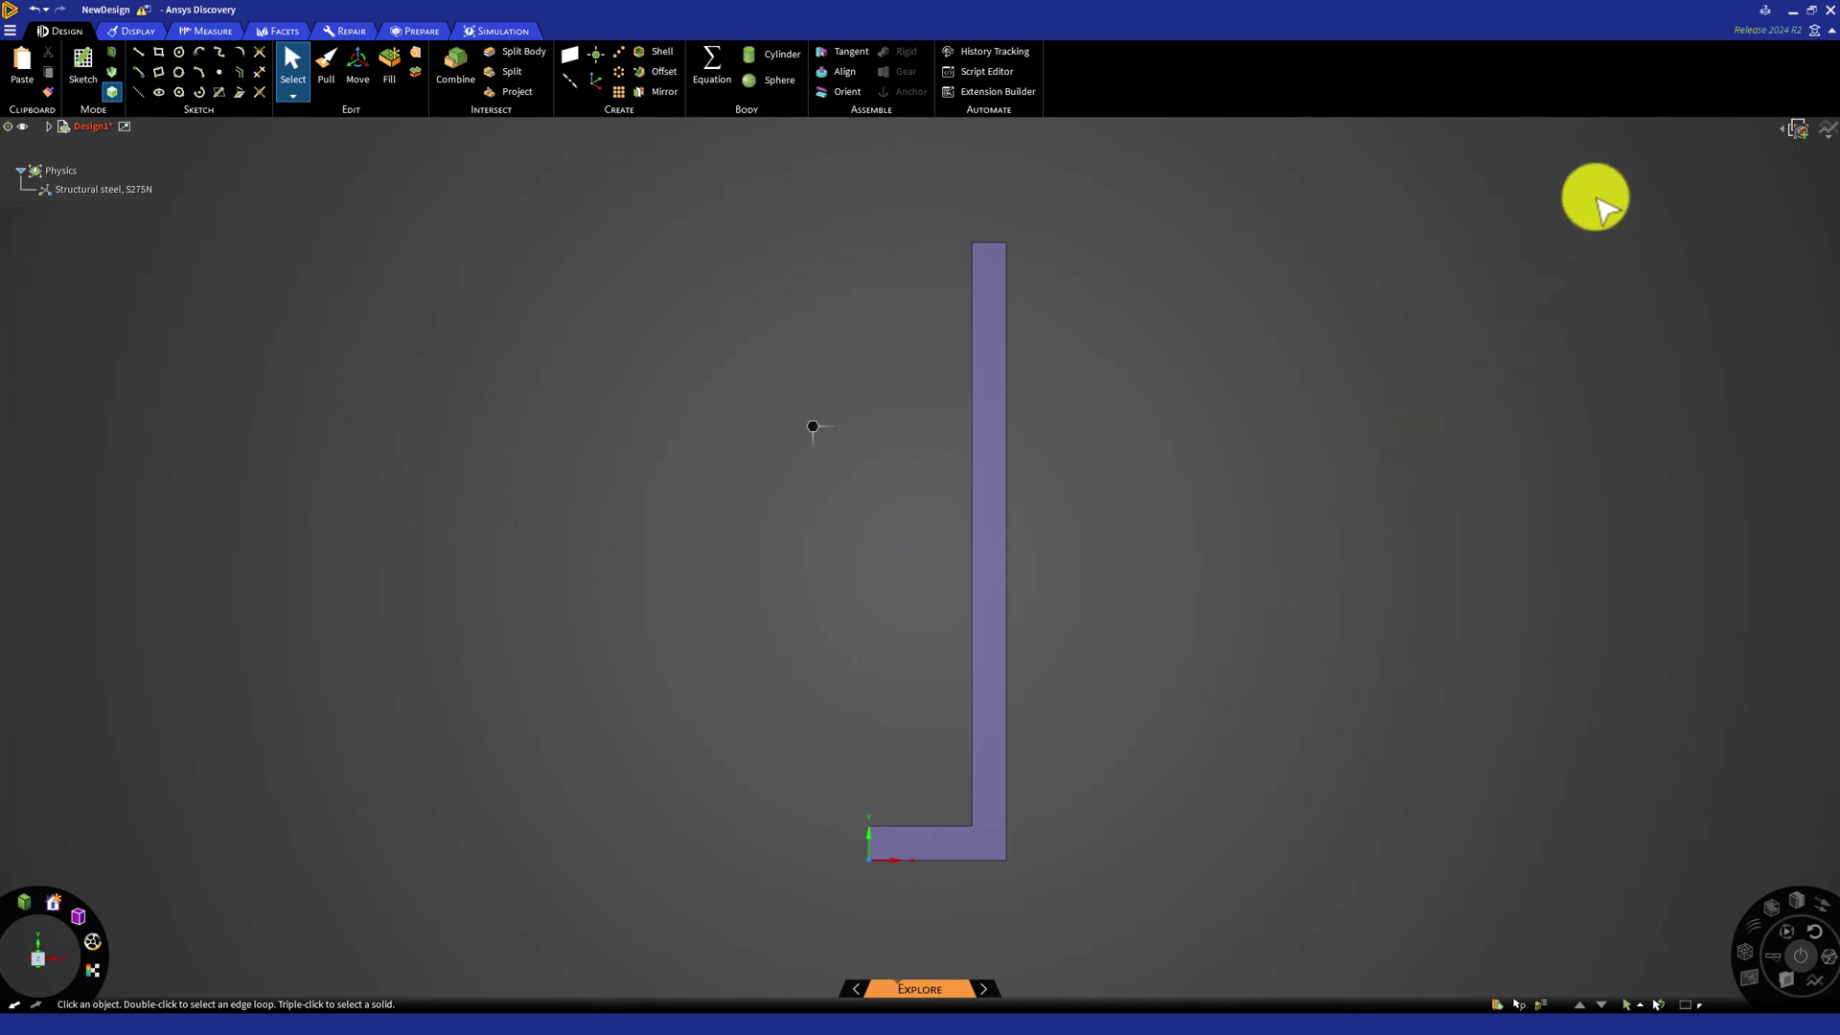
Step: Save the geometry, switch to Ansys Workbench and save the pressure_vessel project
key(ctrl+s)
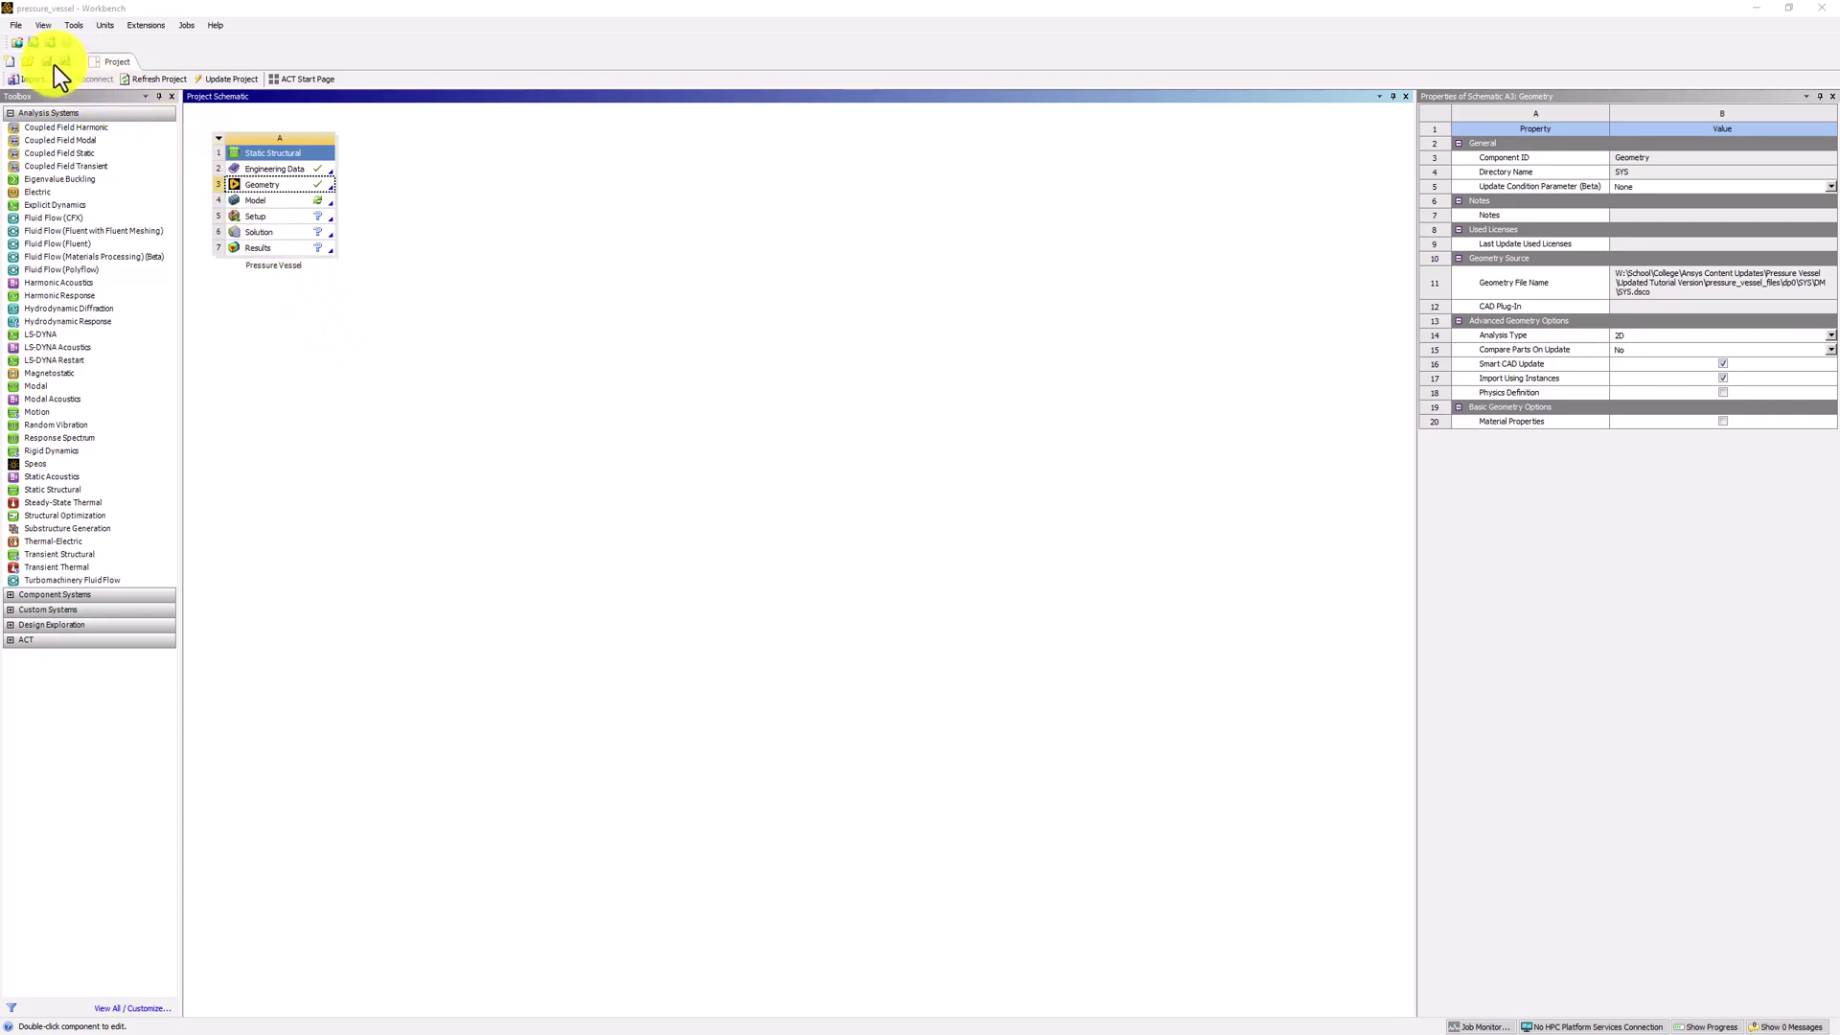
click(49, 63)
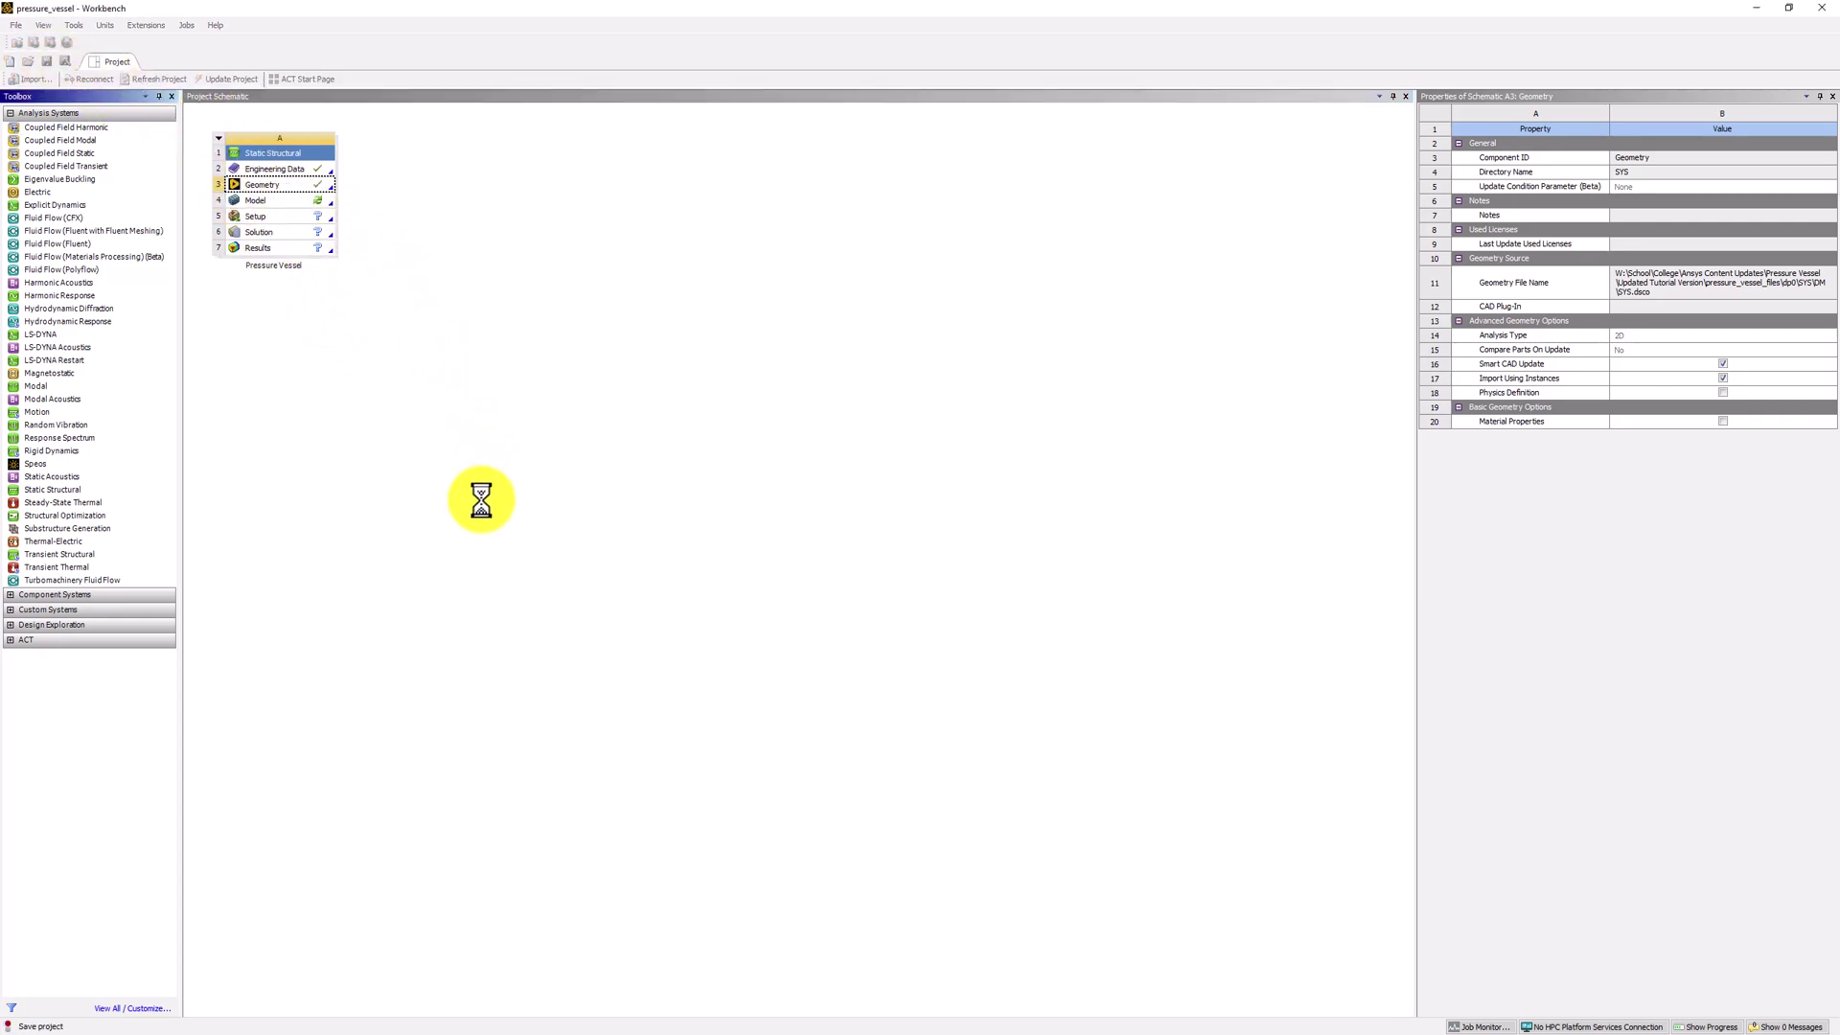